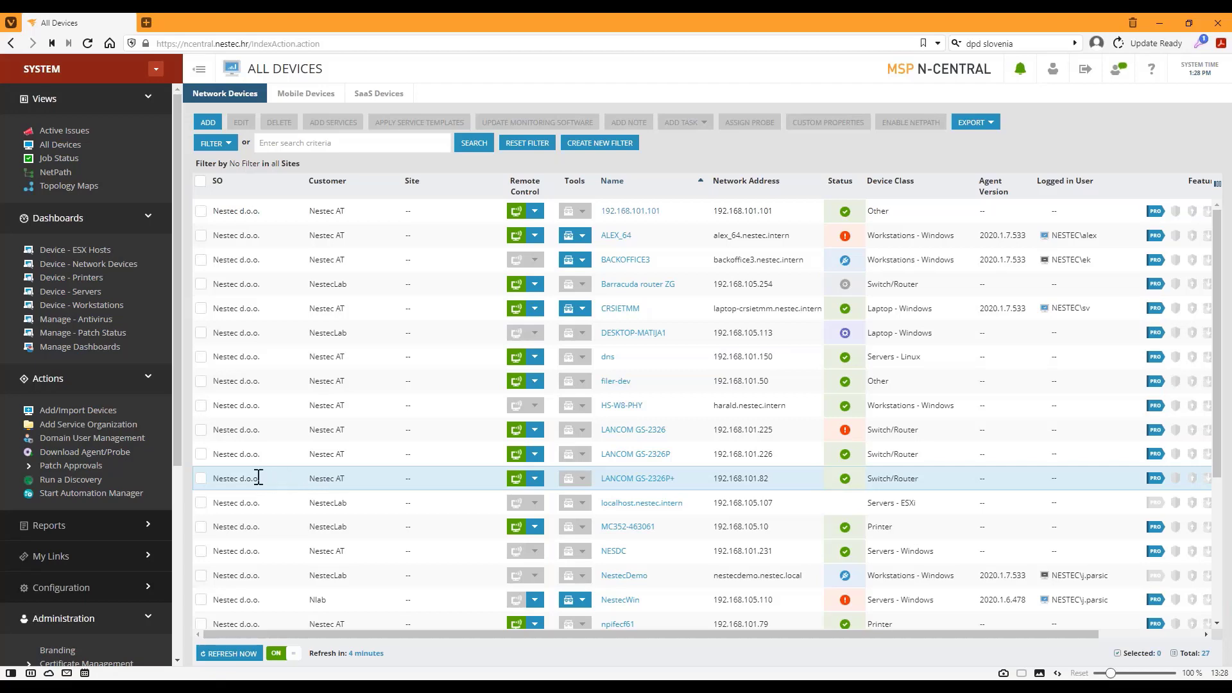
Open the form for a new discovery job and select Nestec AT as its customer.
scroll(105, 585, down, 3)
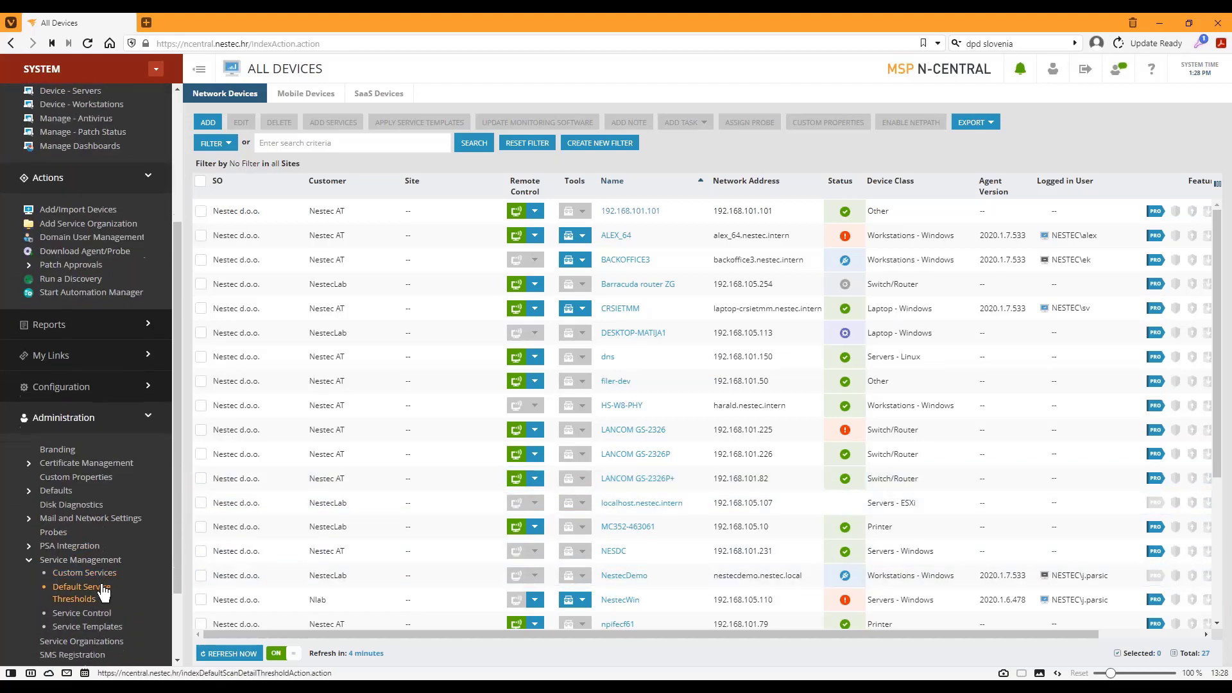
scroll(104, 592, down, 1)
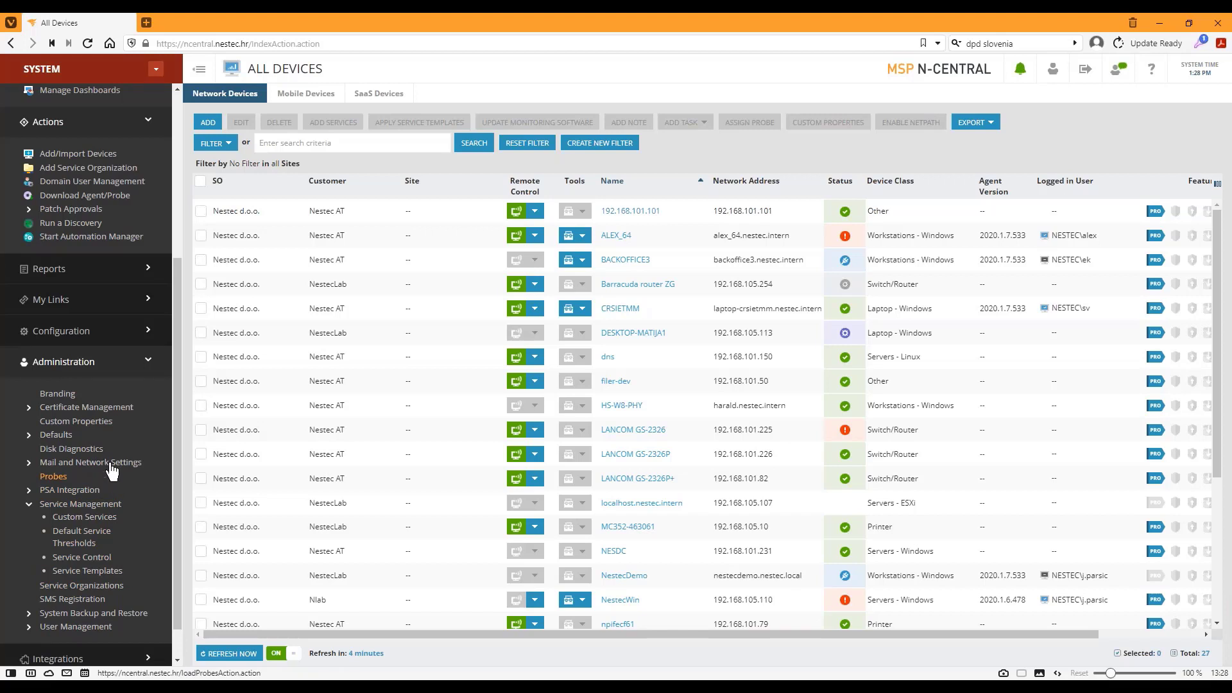
click(69, 226)
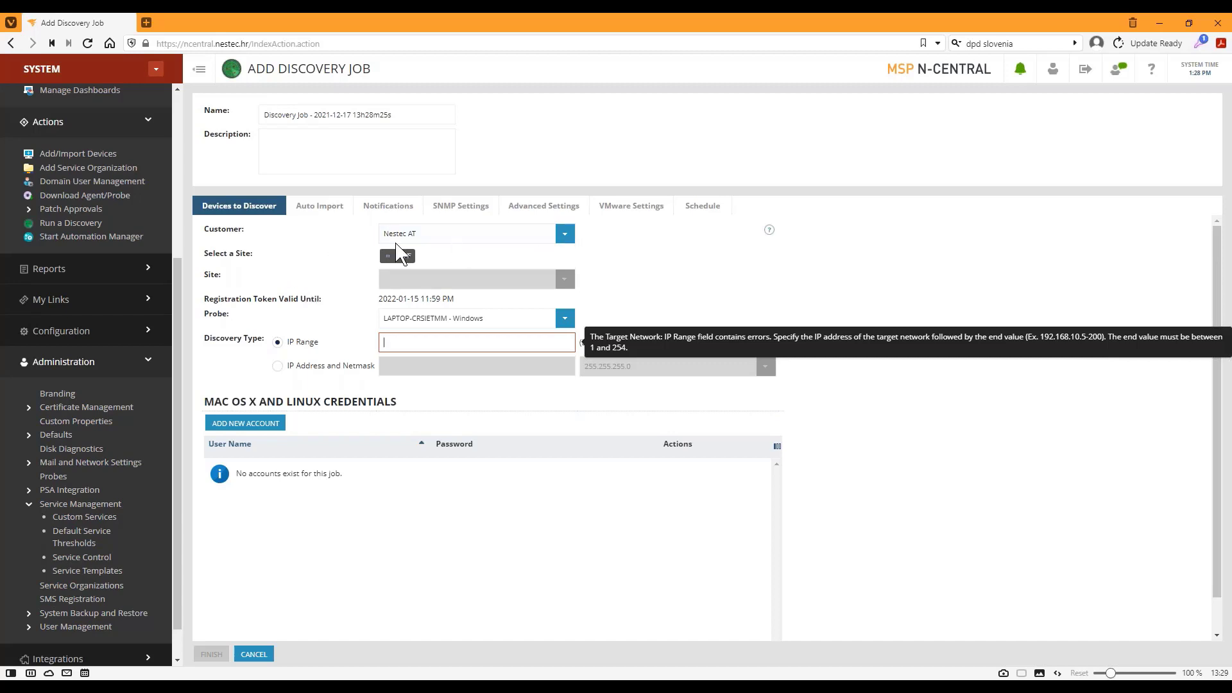
click(566, 236)
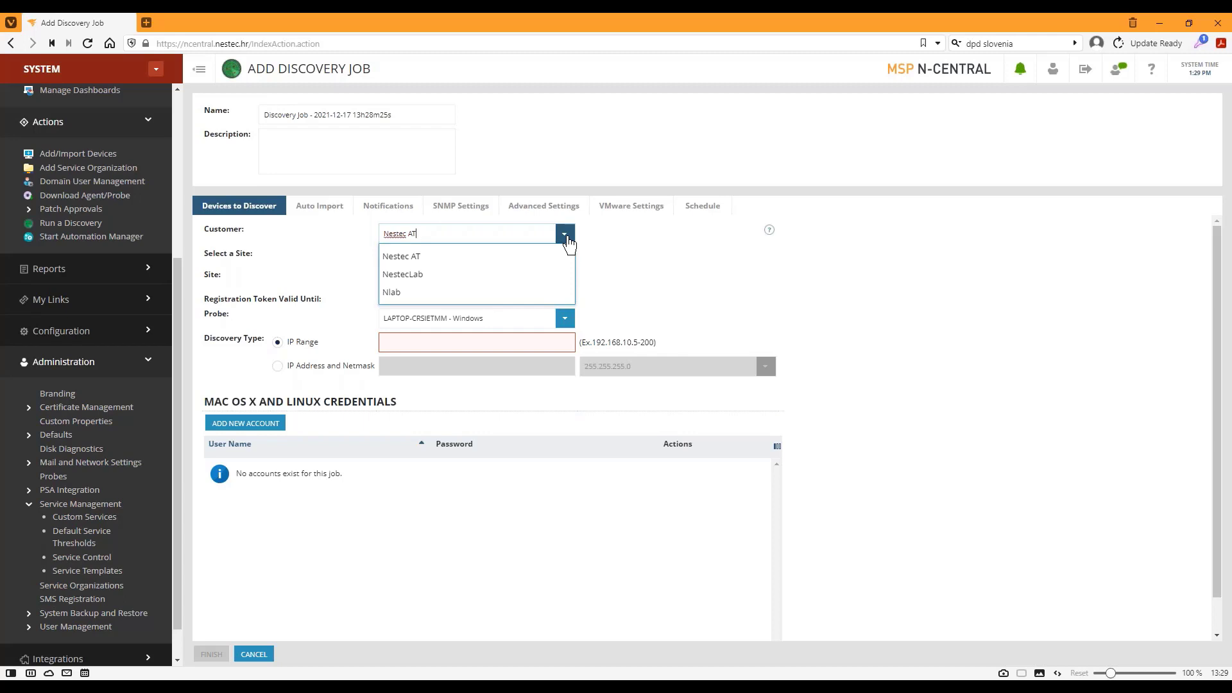
click(414, 258)
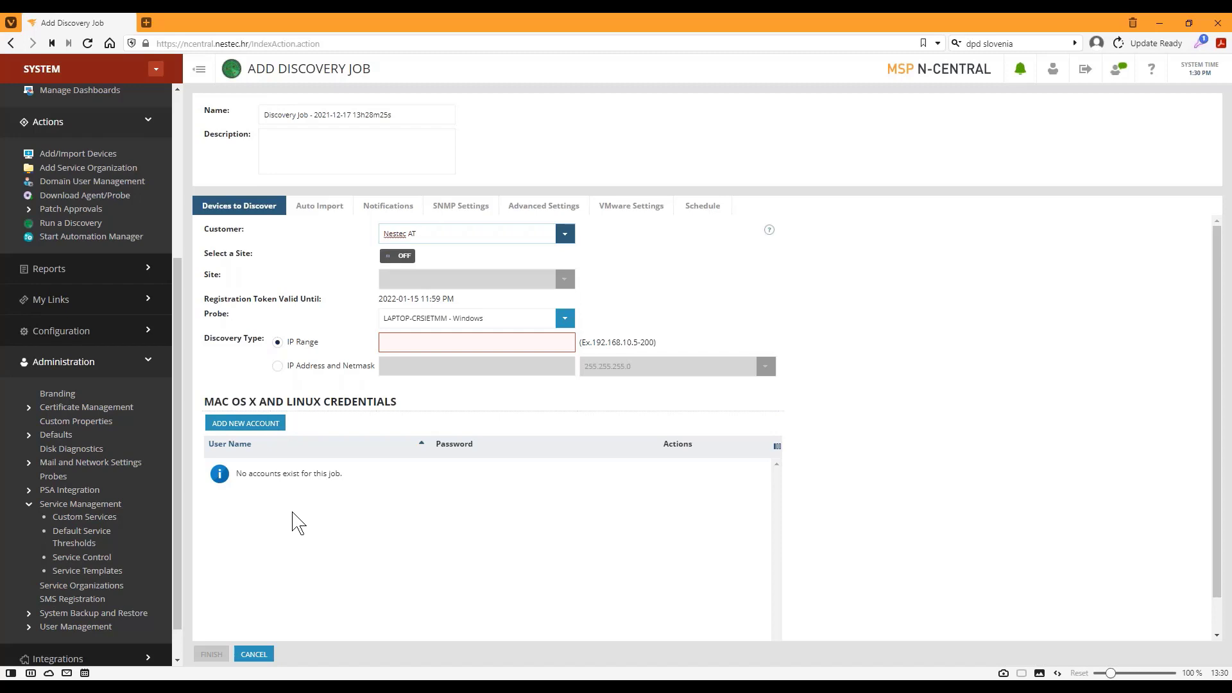
Review the discovery job's auto-import device classes, including Other, and its notification settings.
click(324, 214)
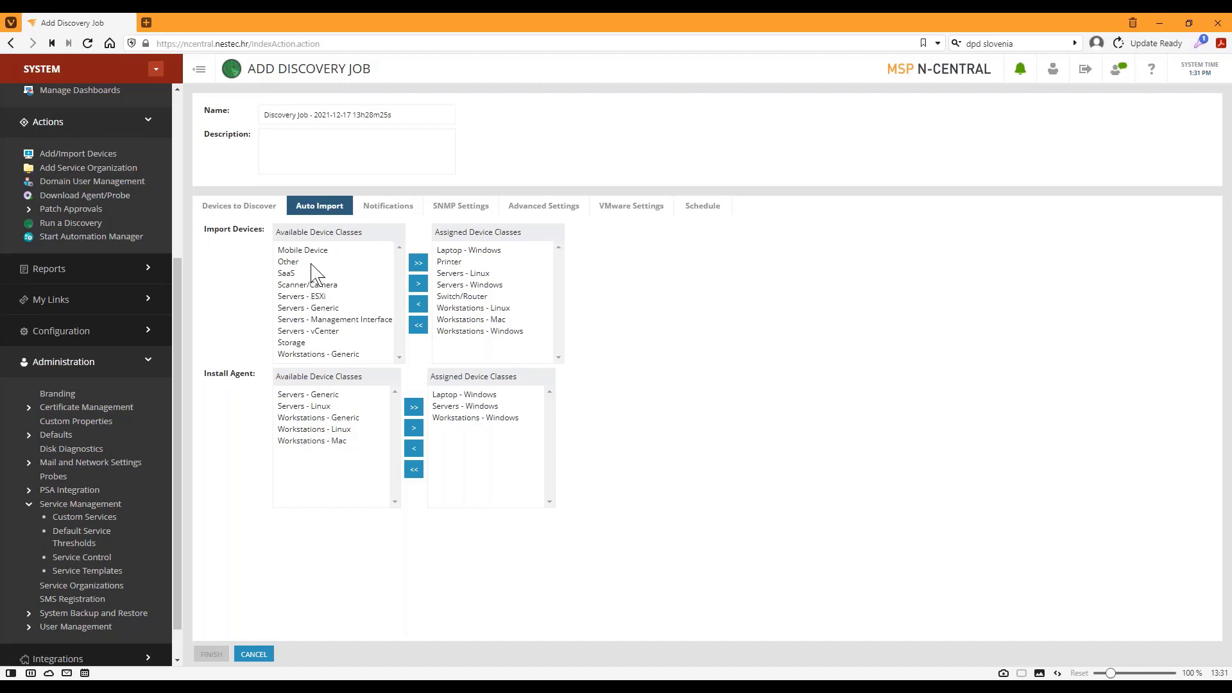
click(290, 262)
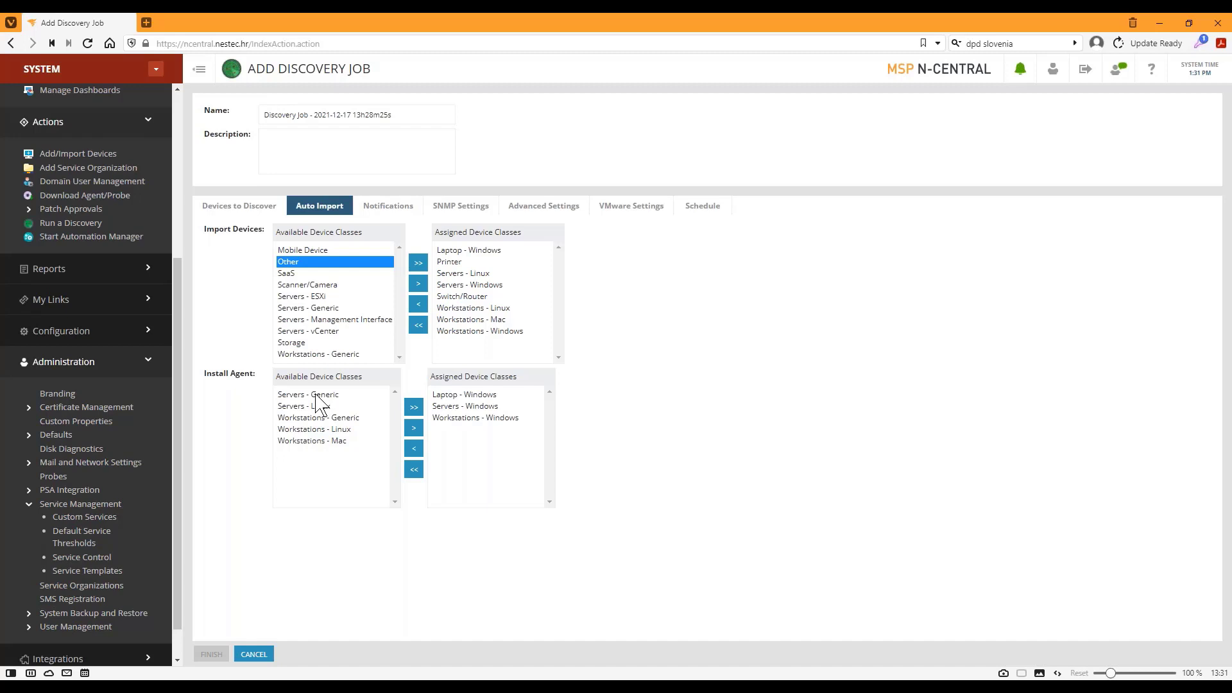
click(386, 213)
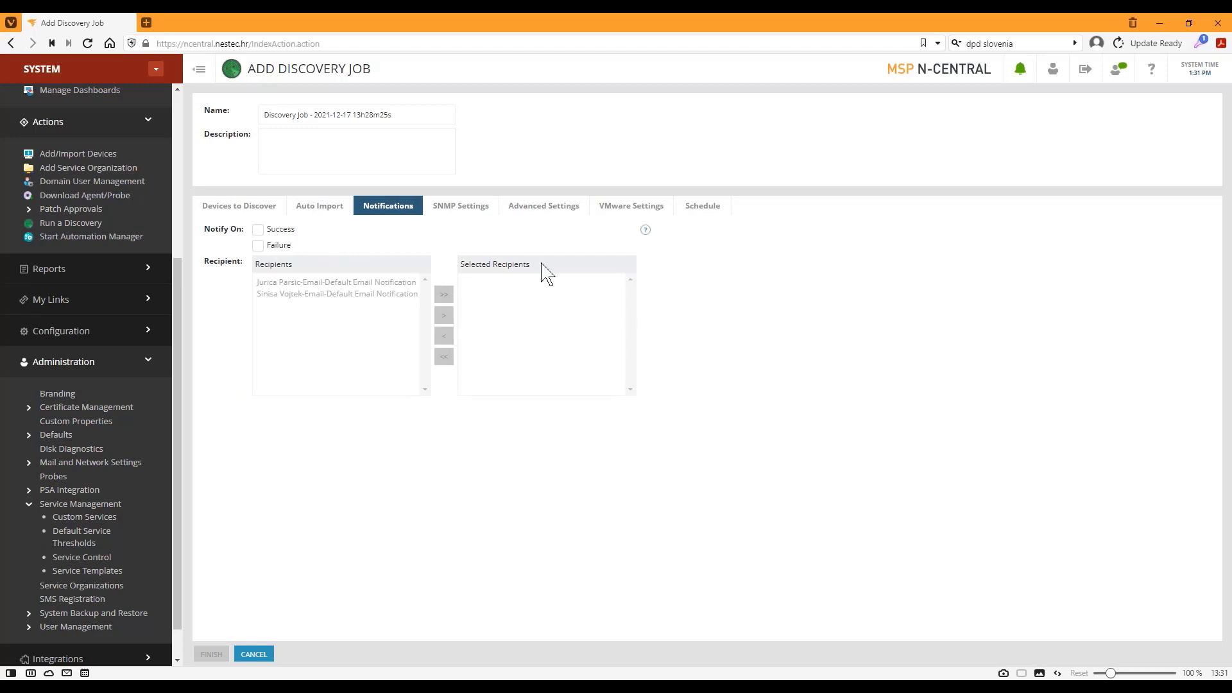
Inspect the discovery job's SNMP settings and the details of its Default Profile credential, and close the profile without changes.
click(453, 213)
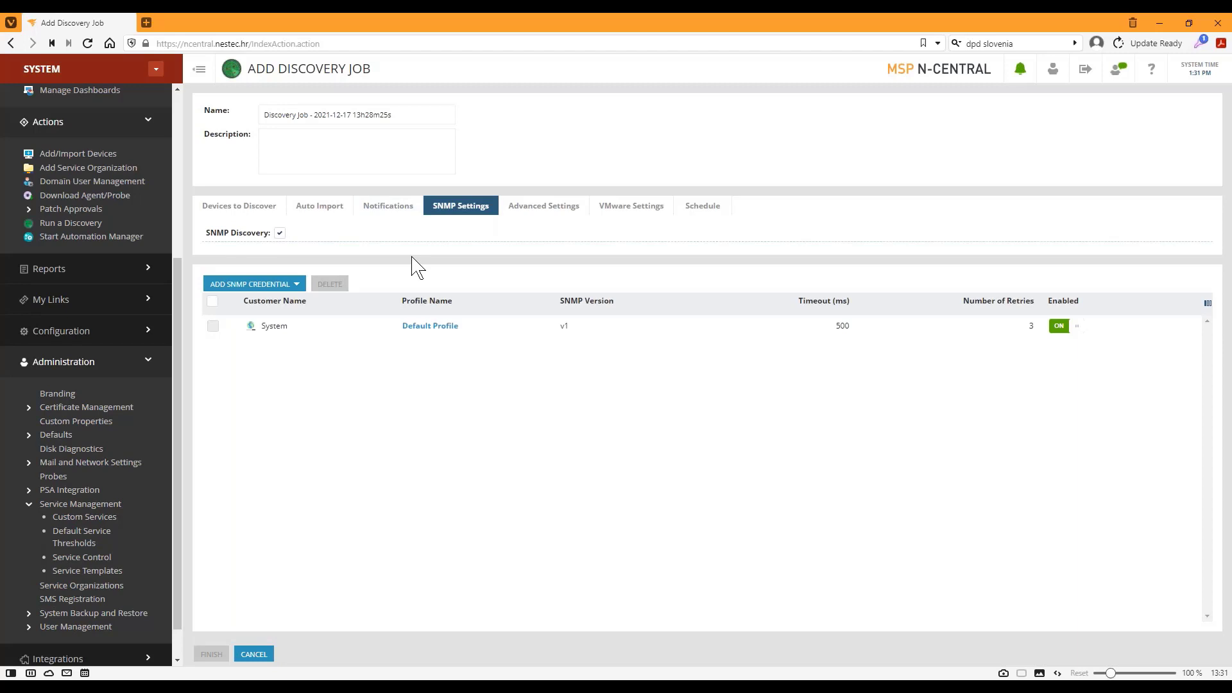
click(423, 332)
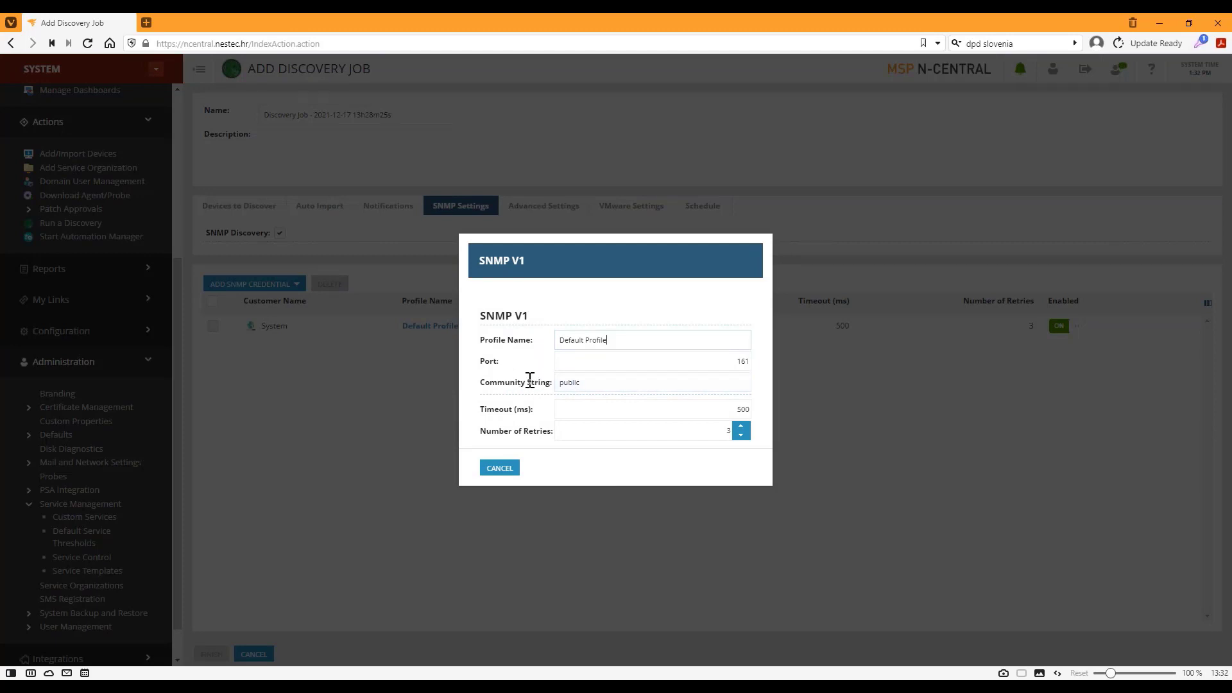
click(498, 472)
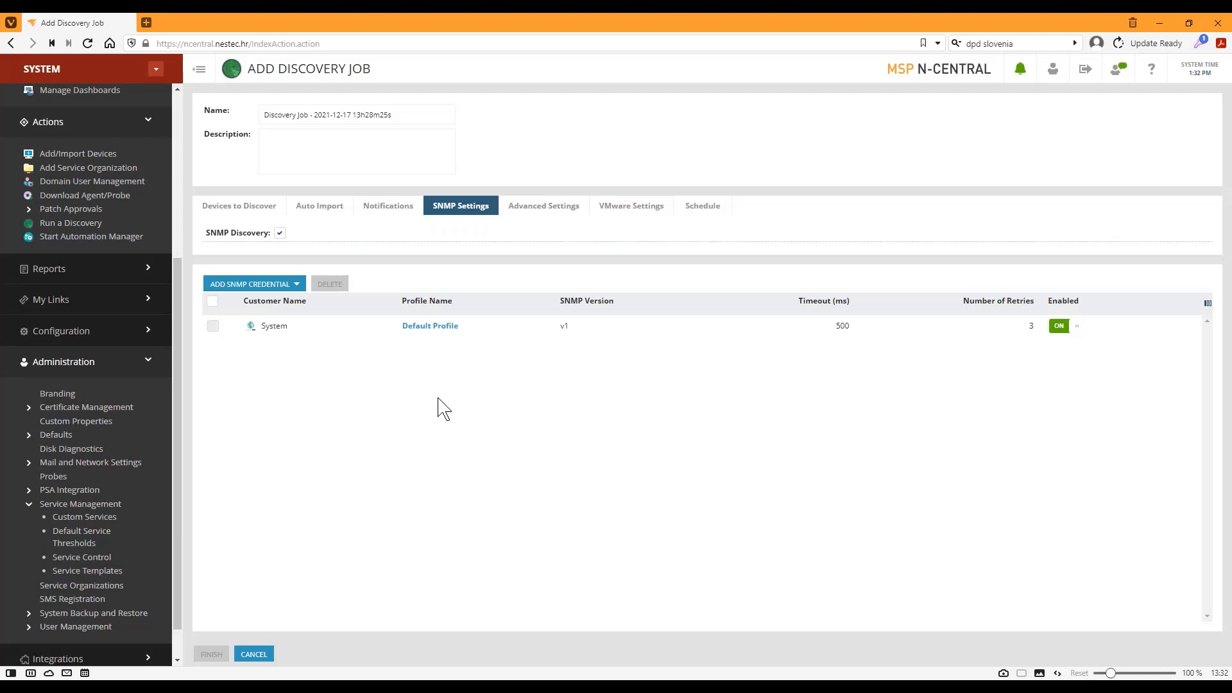
Review the discovery job's advanced, VMware and schedule settings.
click(545, 212)
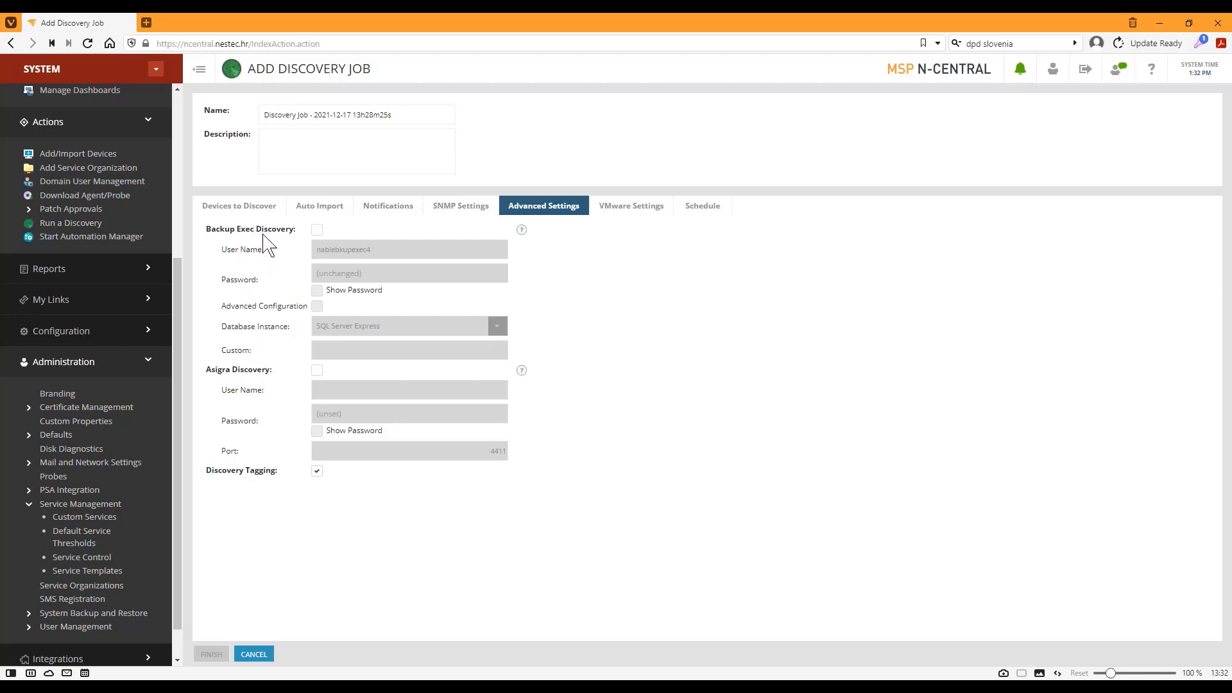
click(620, 209)
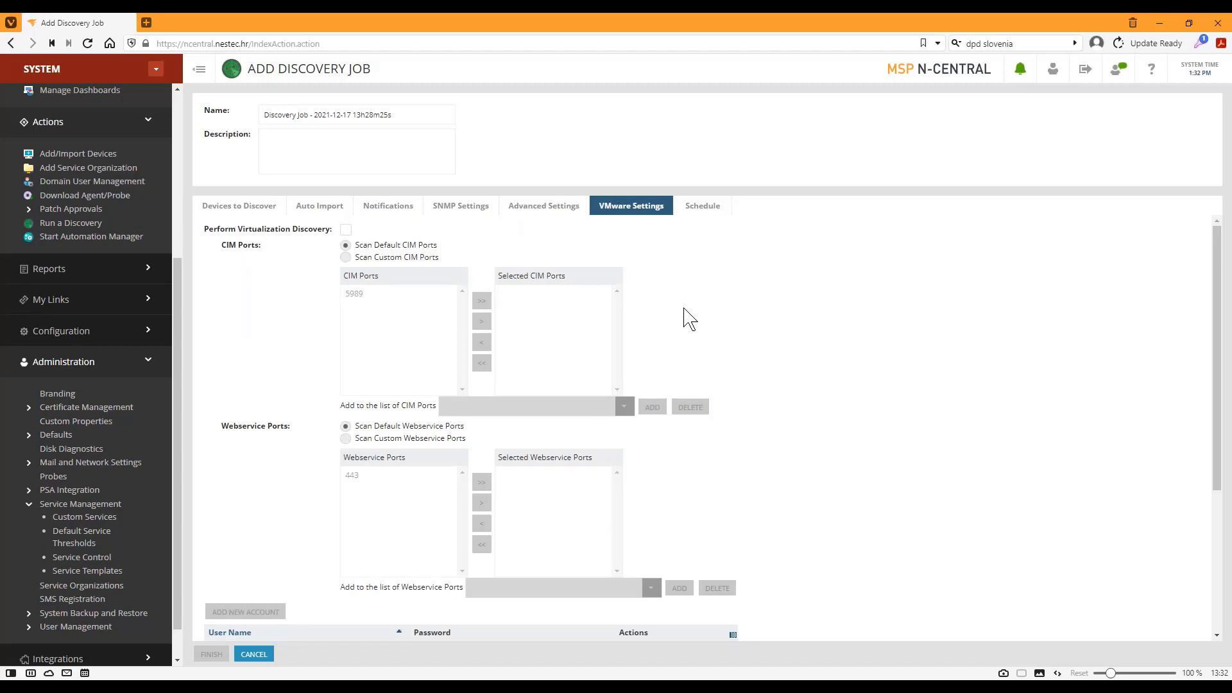
click(702, 207)
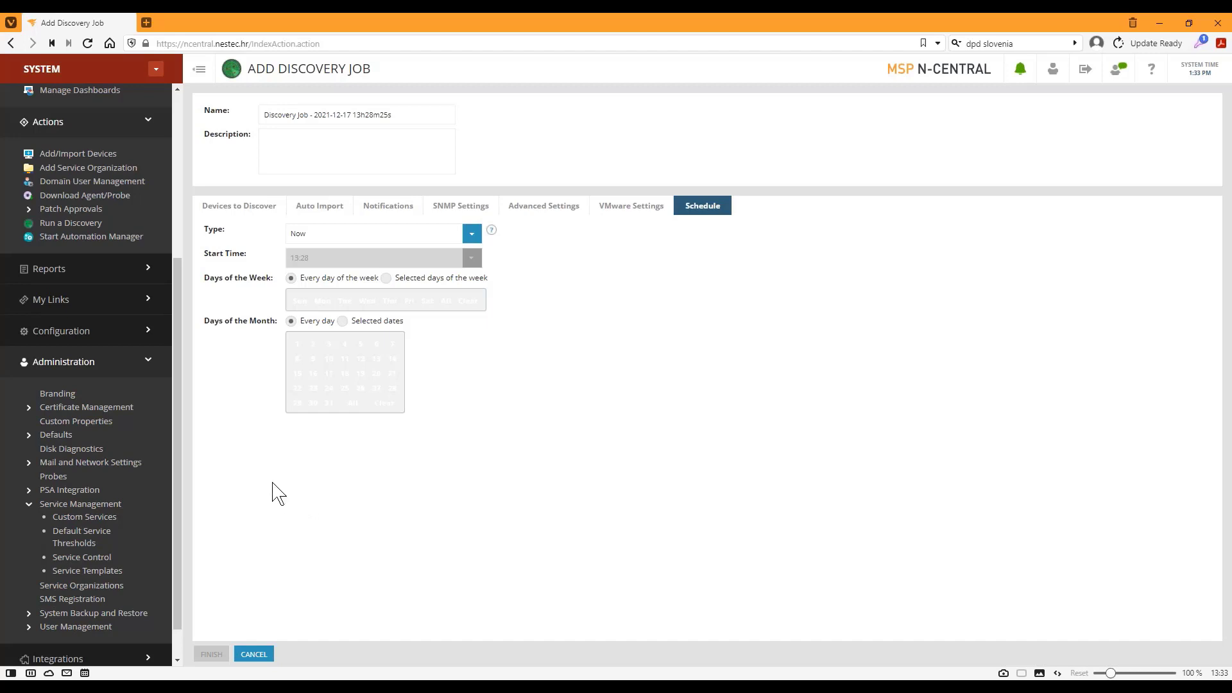
Review all options for adding devices, including the agent downloads per operating system, and cancel the Windows agent download.
click(76, 161)
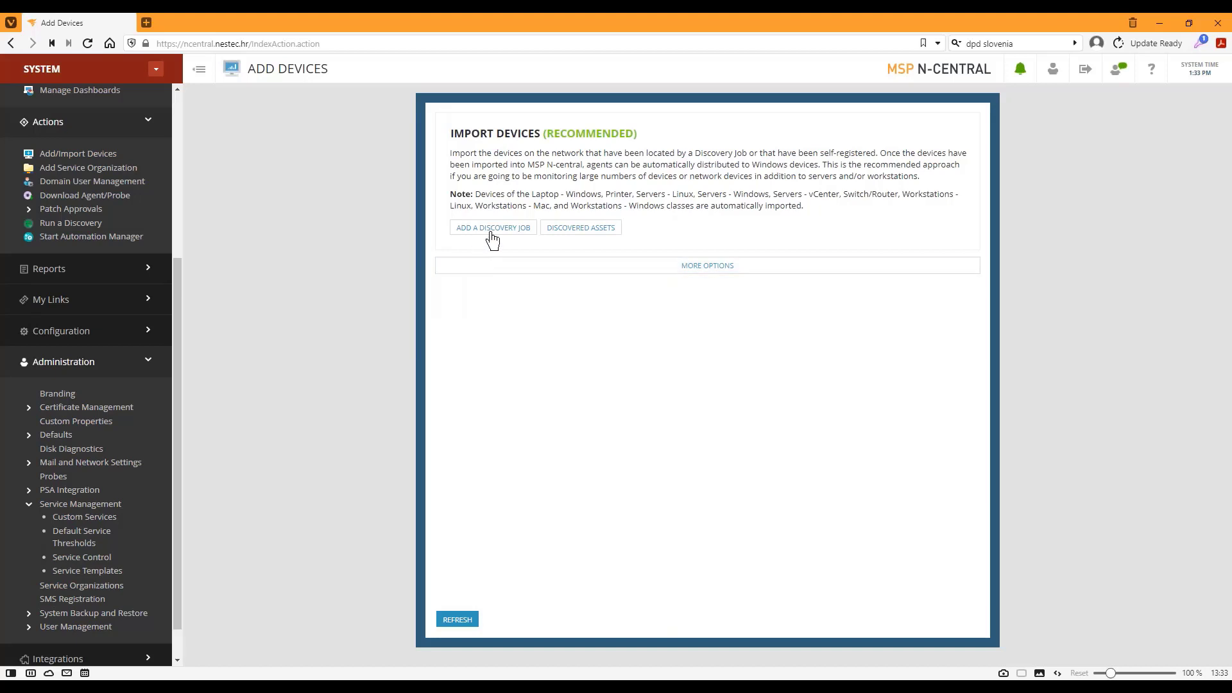
click(685, 267)
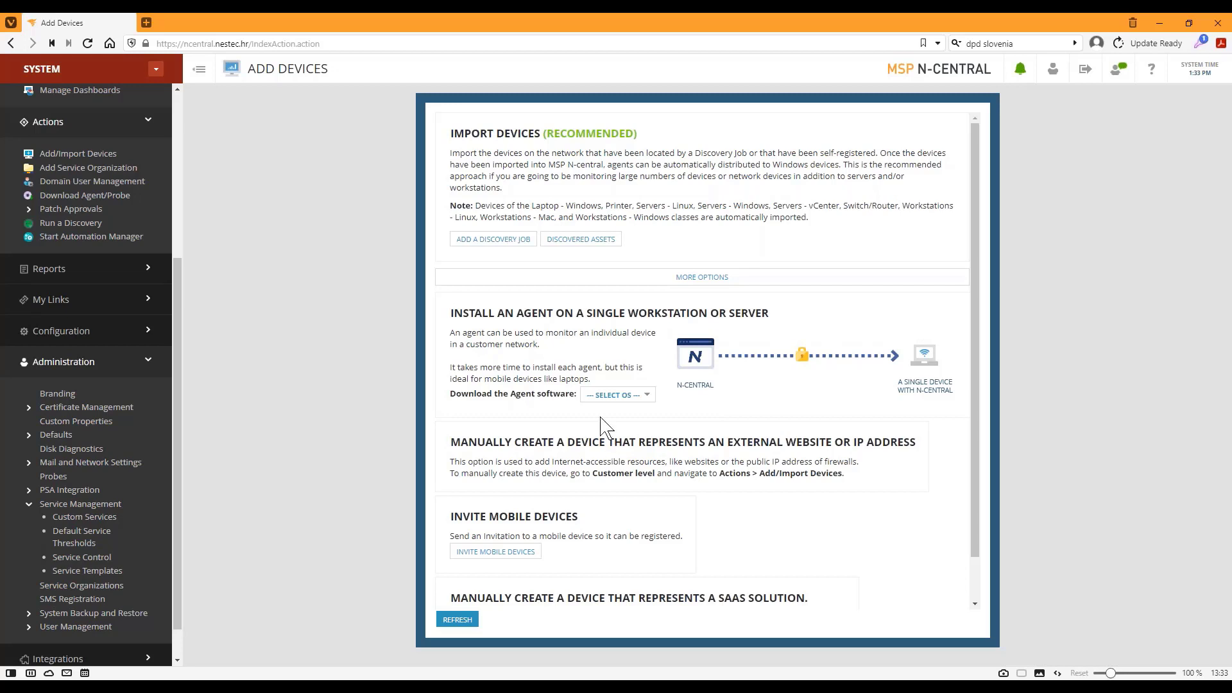
click(646, 398)
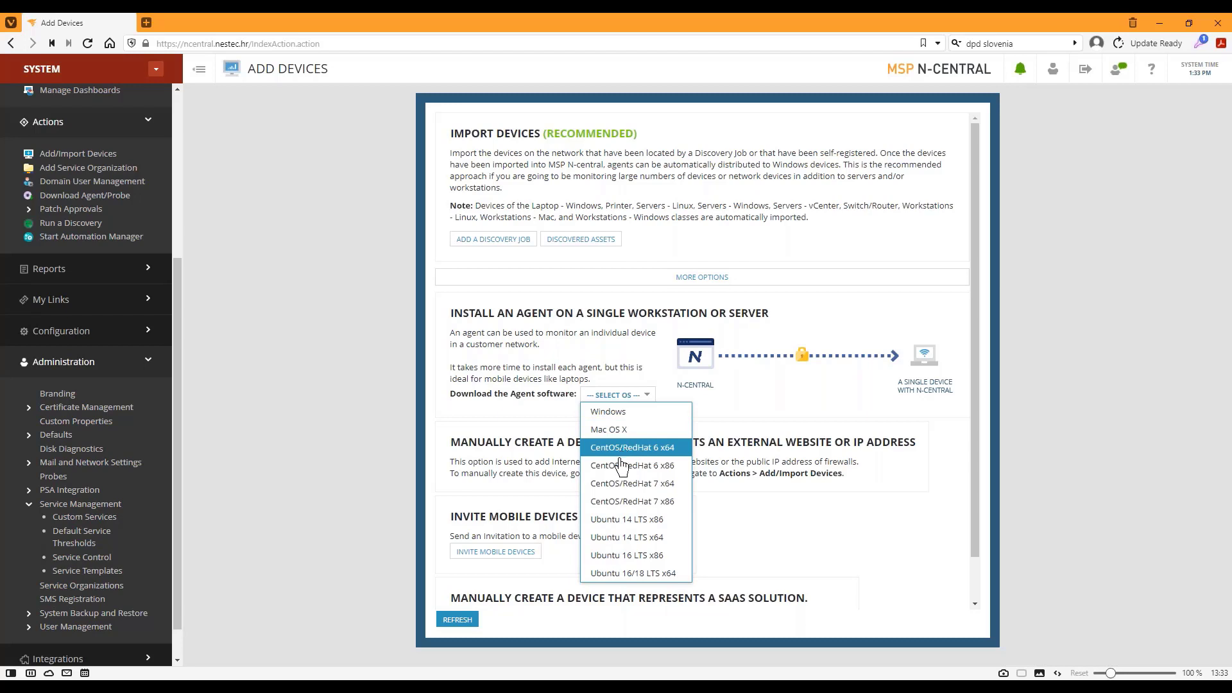
click(635, 413)
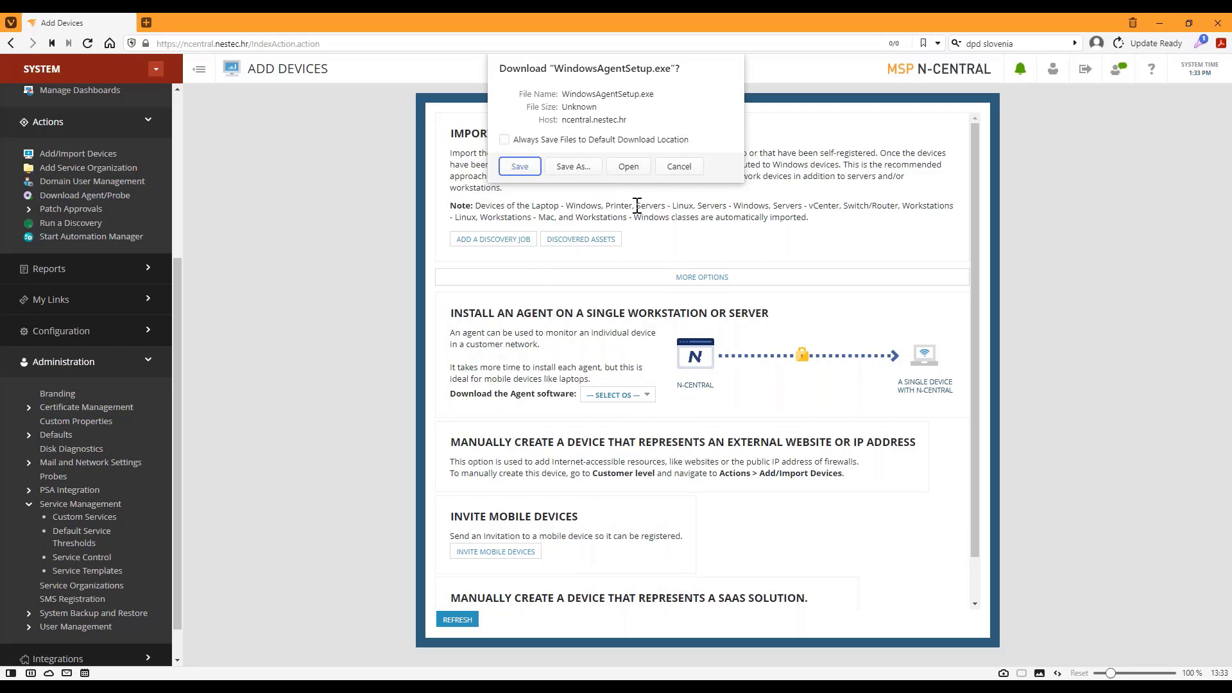
click(679, 168)
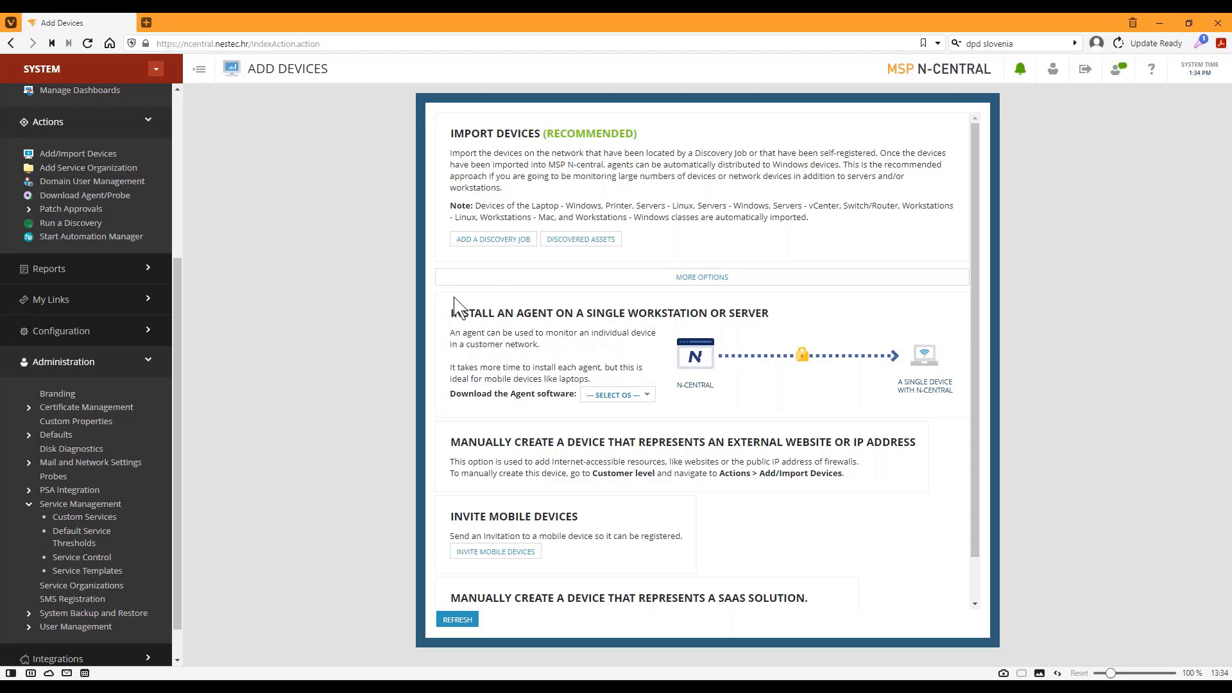
View the discovered assets from the device import options, revisit the new discovery job form, and return to the discovered assets.
scroll(106, 218, up, 5)
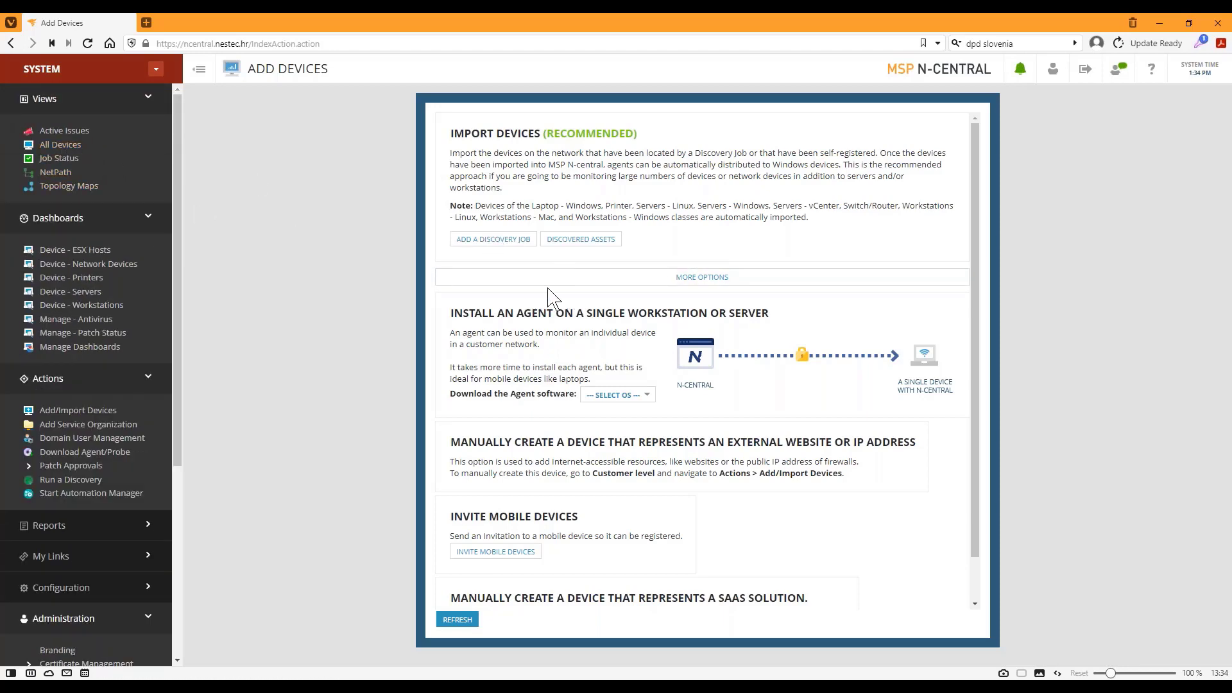
click(581, 241)
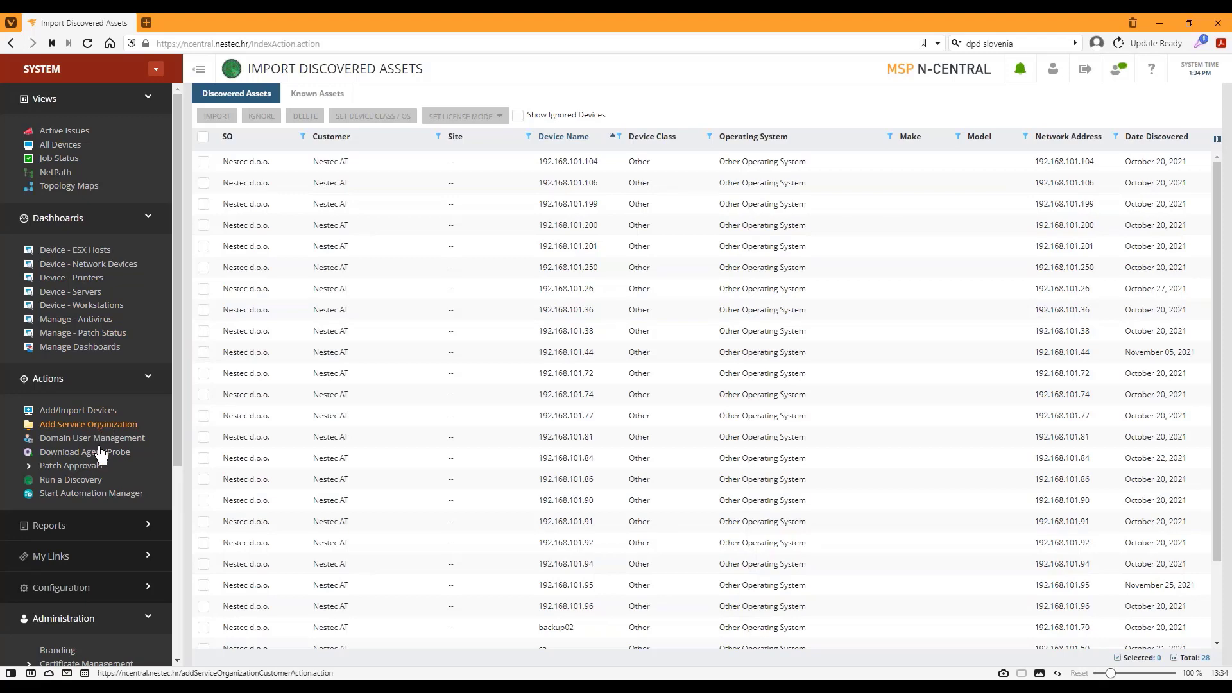
click(80, 479)
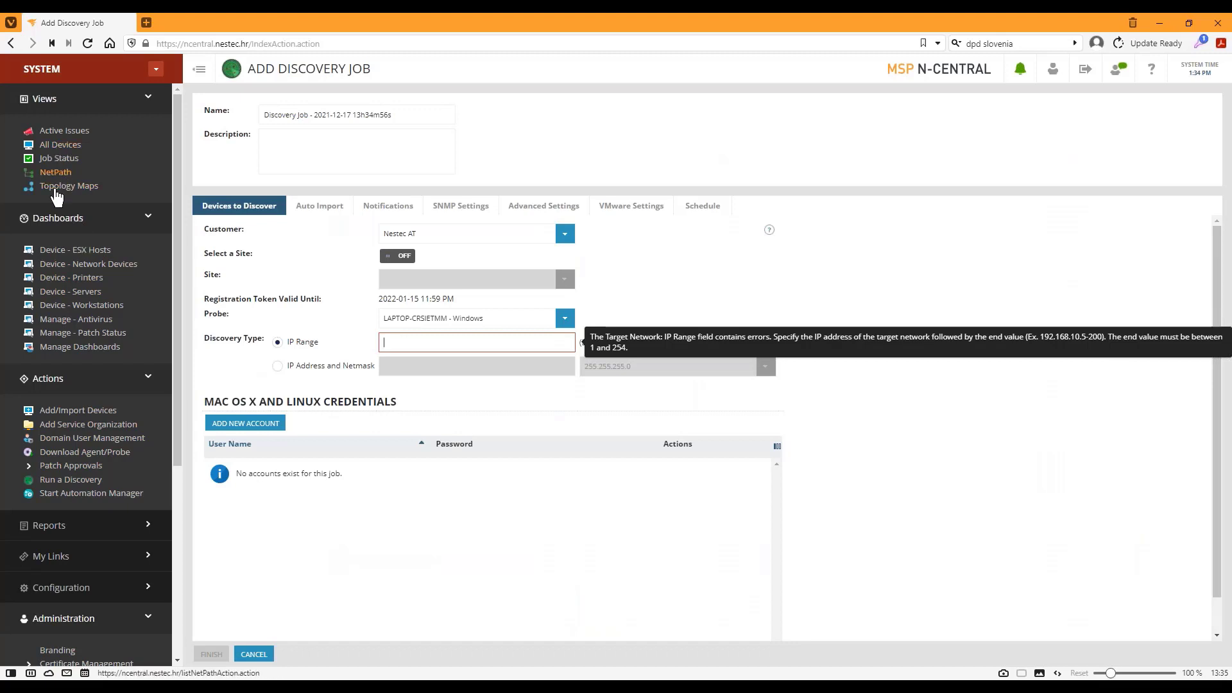
click(77, 411)
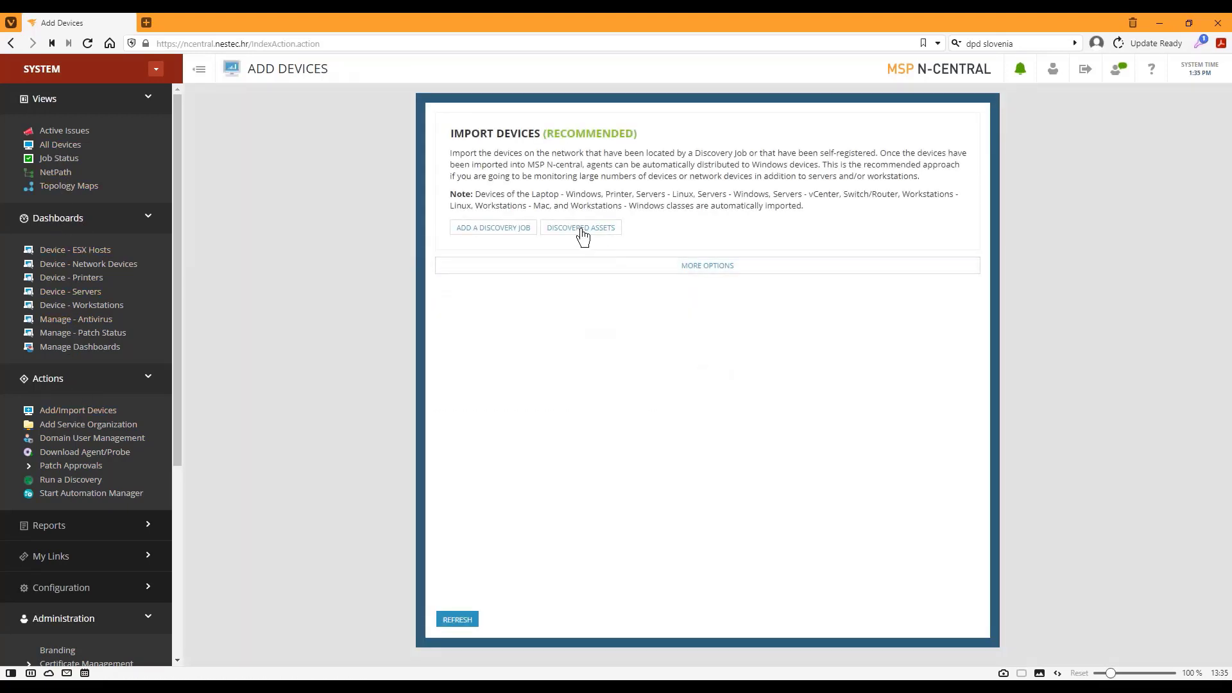
click(583, 232)
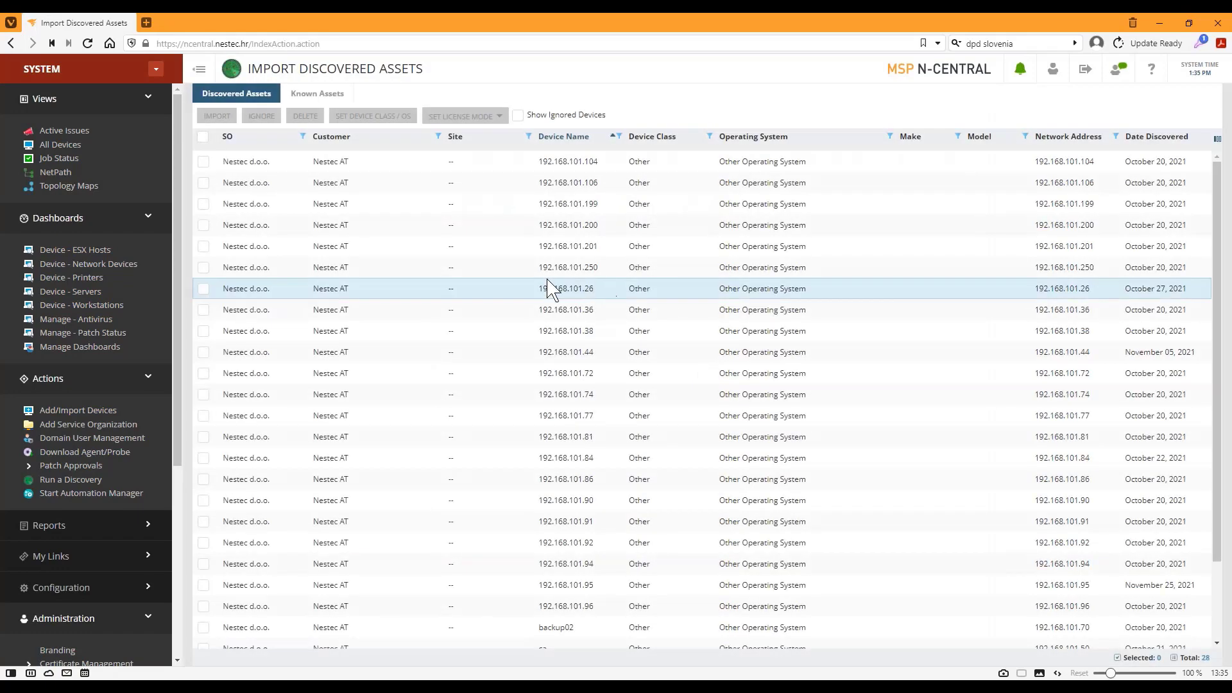
Check the known assets and look through the whole list of discovered assets.
click(306, 95)
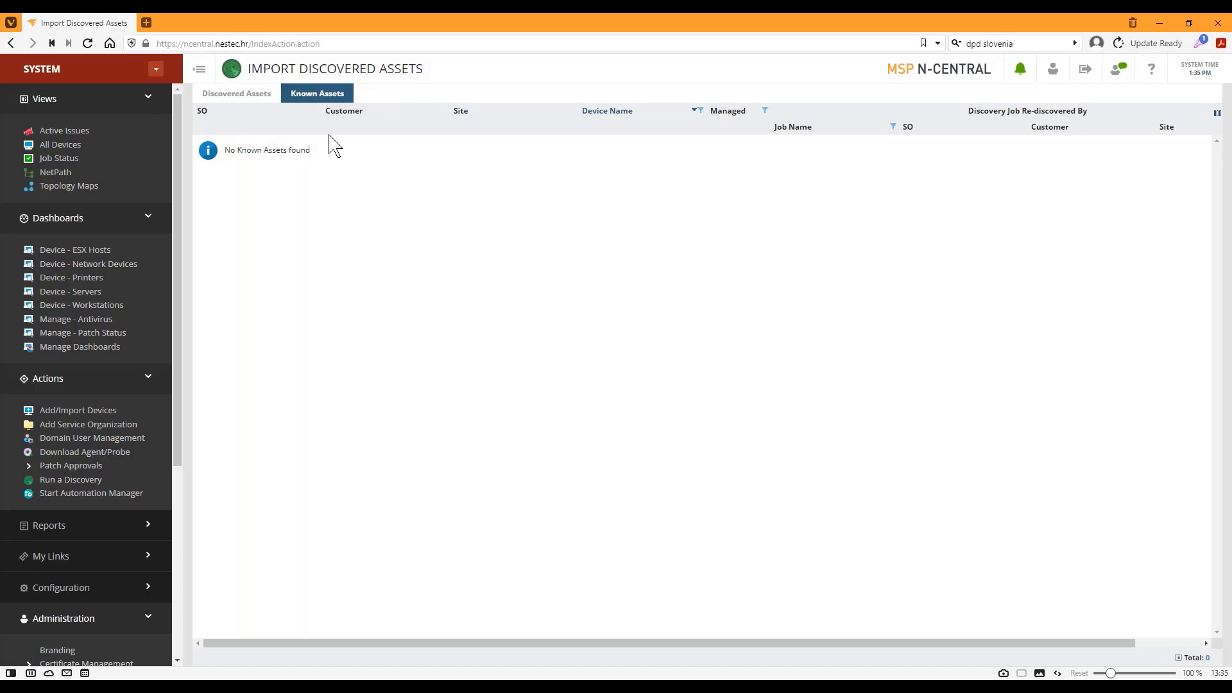
click(247, 103)
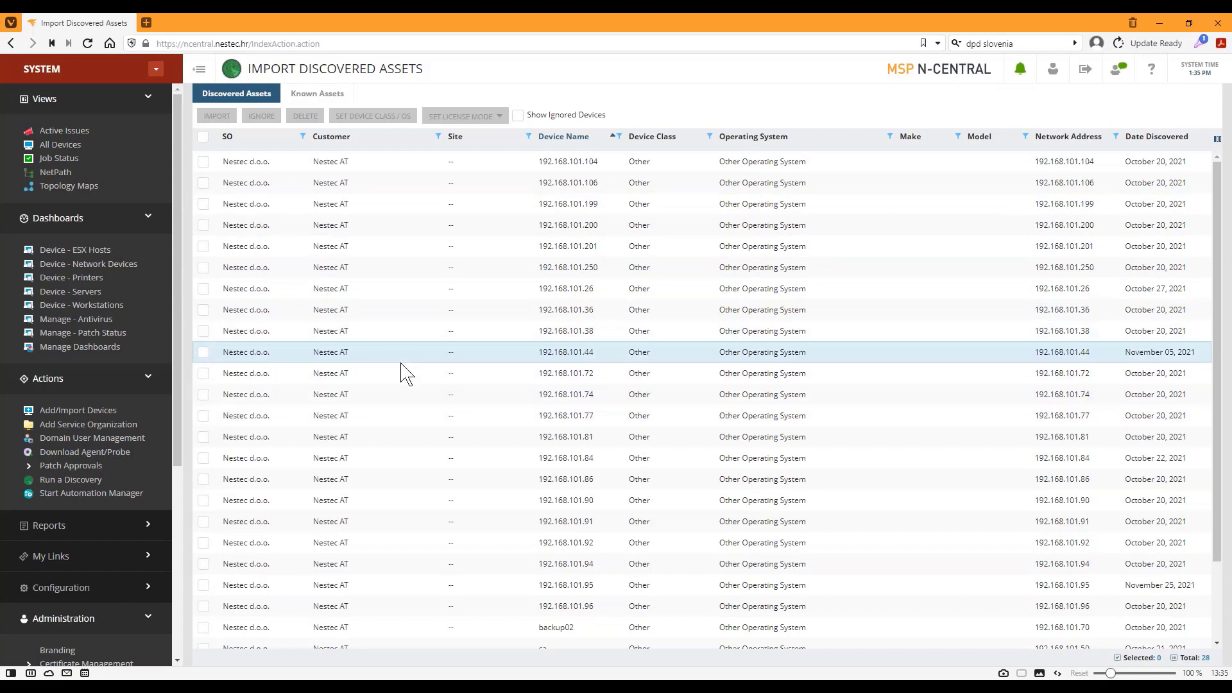
scroll(403, 461, down, 3)
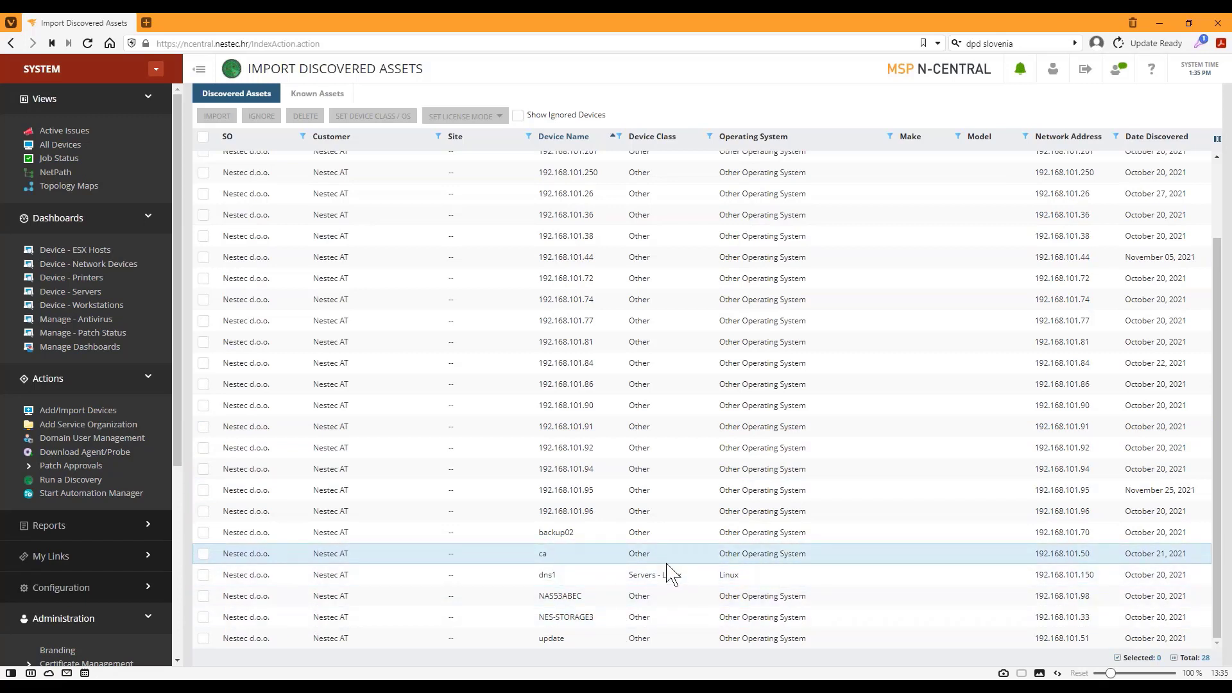
scroll(667, 573, up, 2)
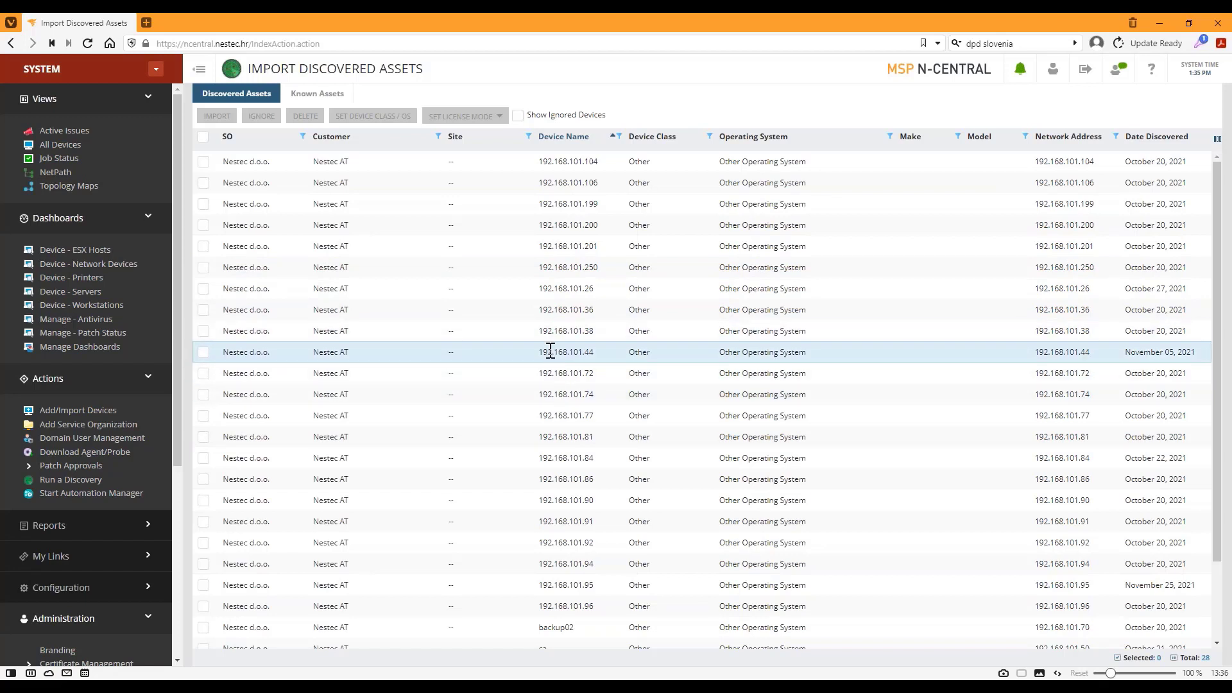
Select the discovered asset 192.168.101.44 and view the license modes it can be given, without choosing one.
click(203, 352)
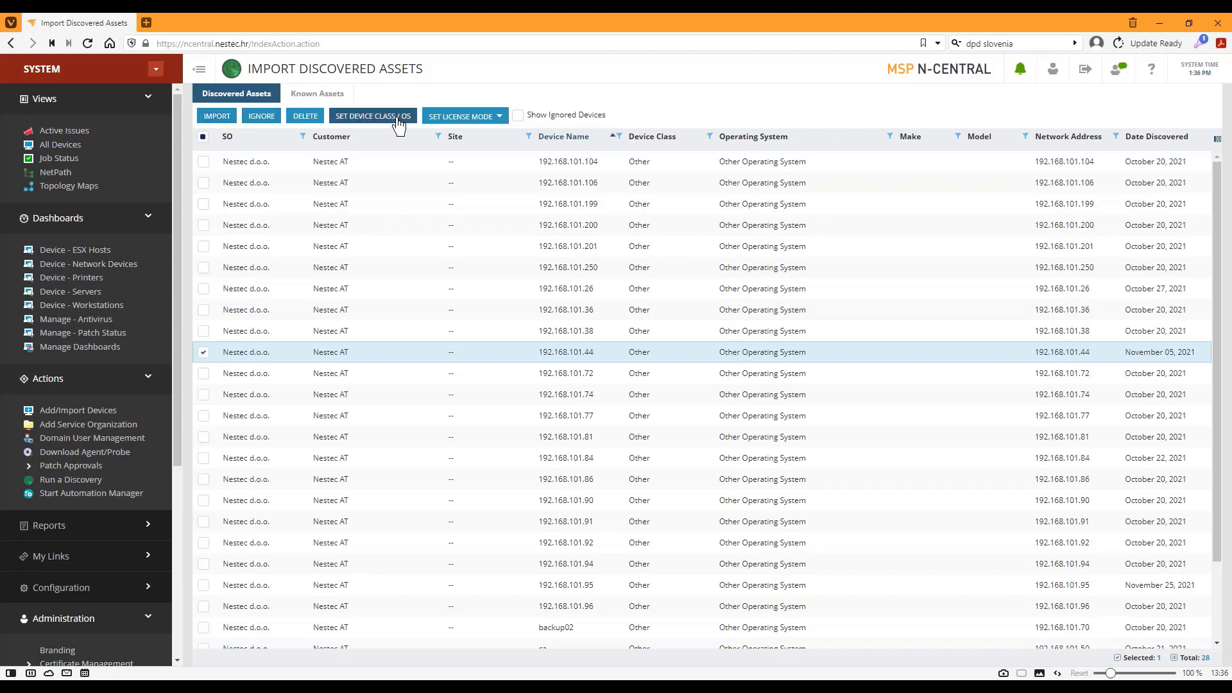
click(499, 122)
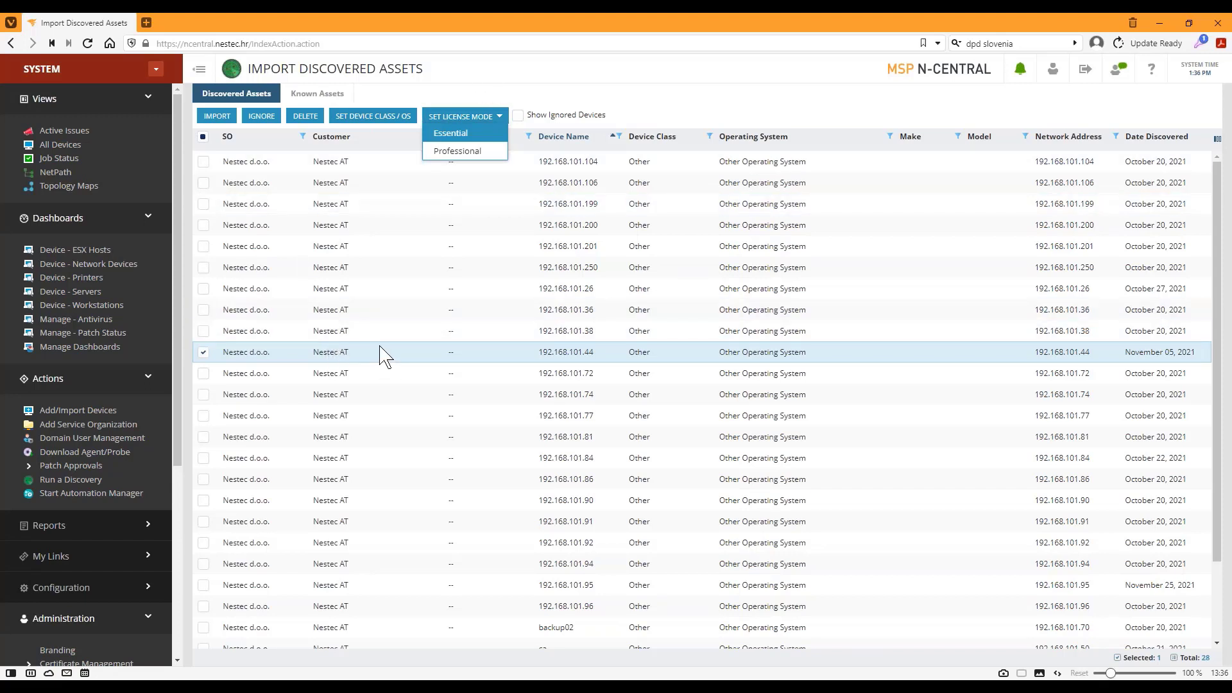
click(467, 95)
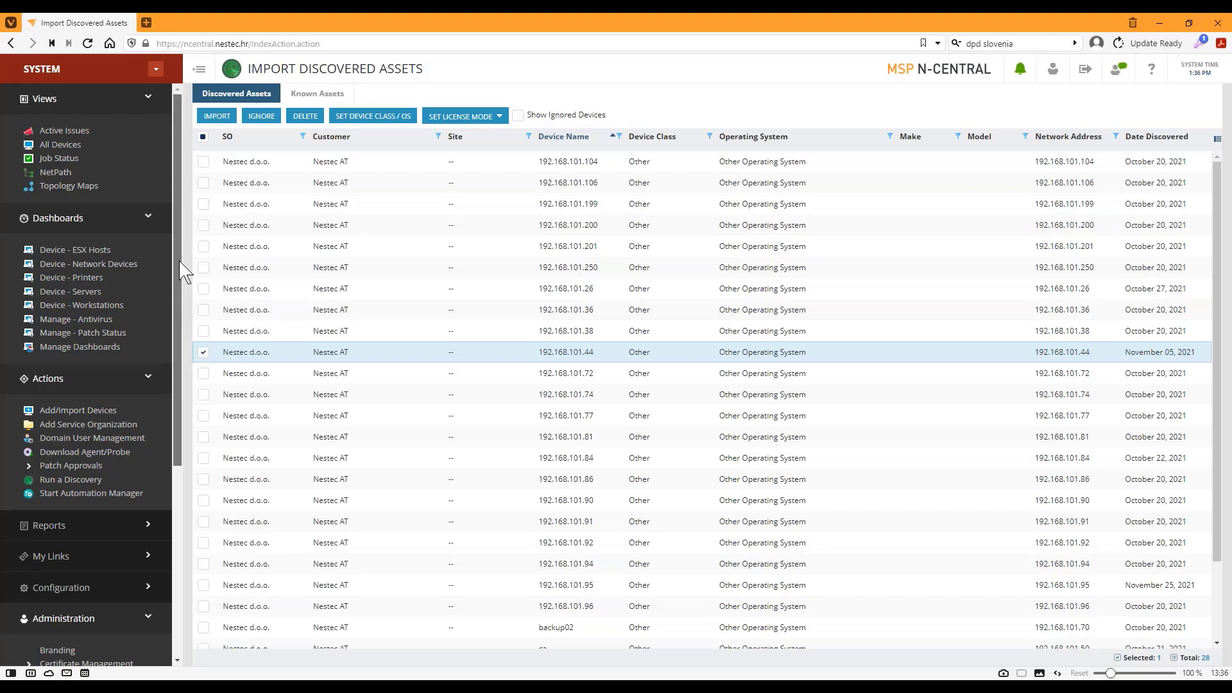
View the all-devices list, and open the topology map of the Nestec LAB Discovery 101 job for a closer look at its nodes.
click(78, 146)
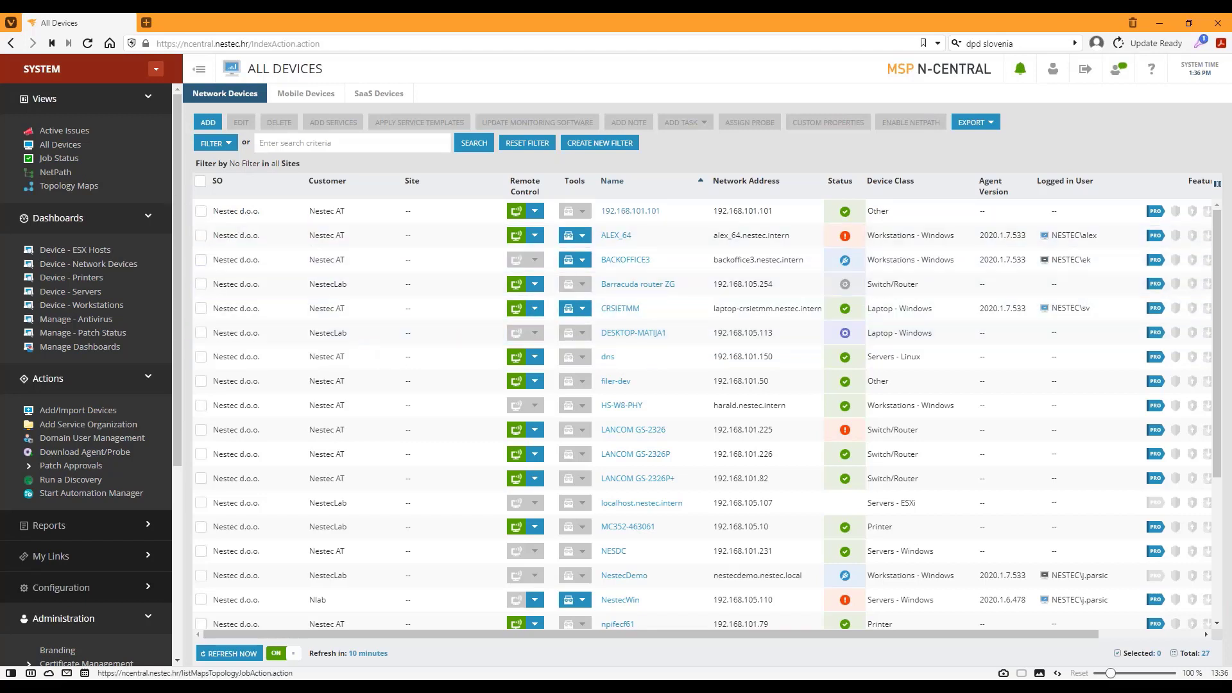
click(69, 187)
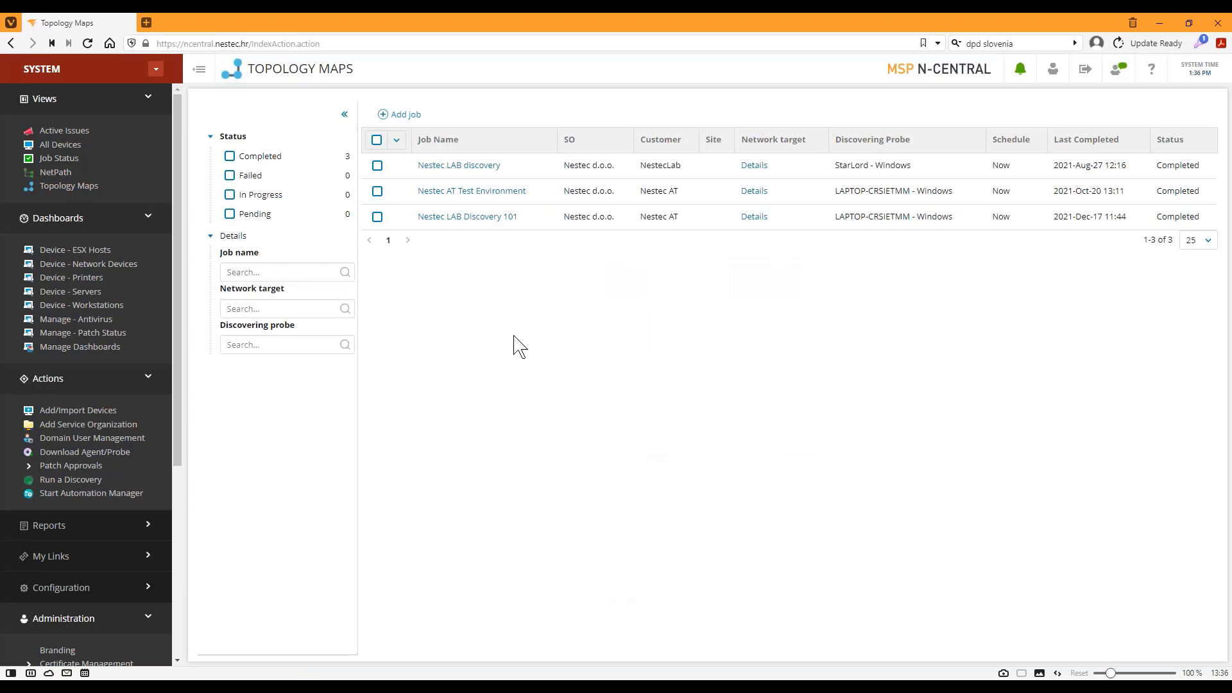
click(472, 217)
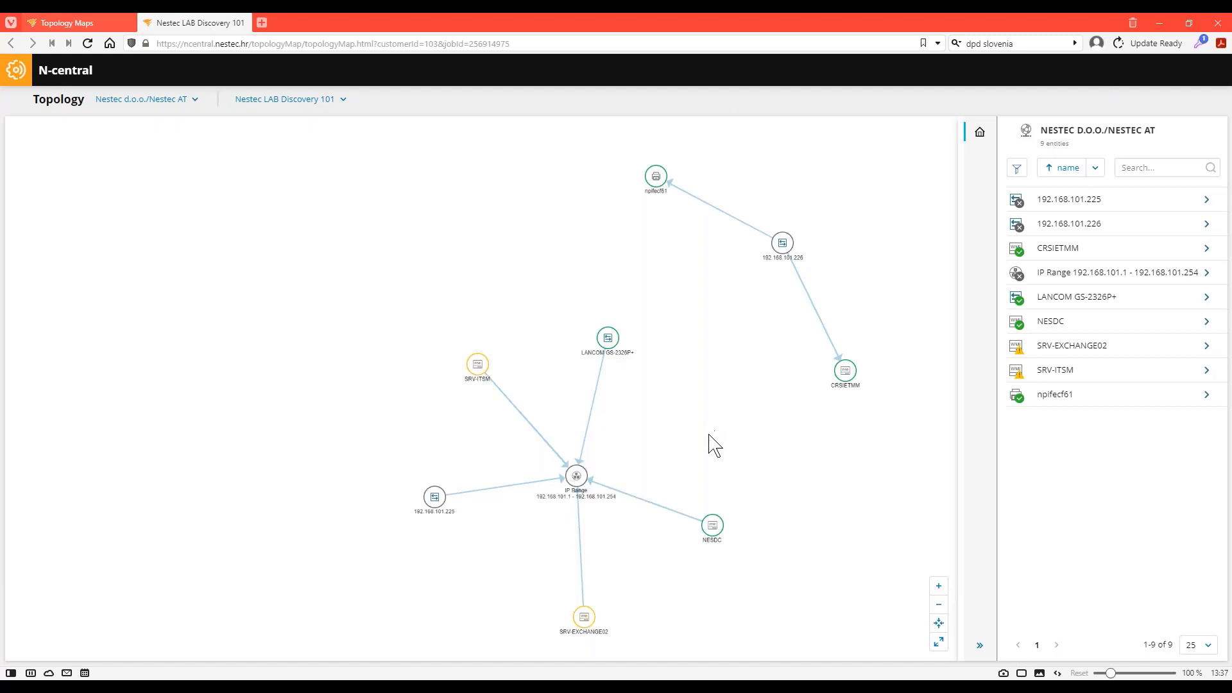
scroll(714, 446, up, 2)
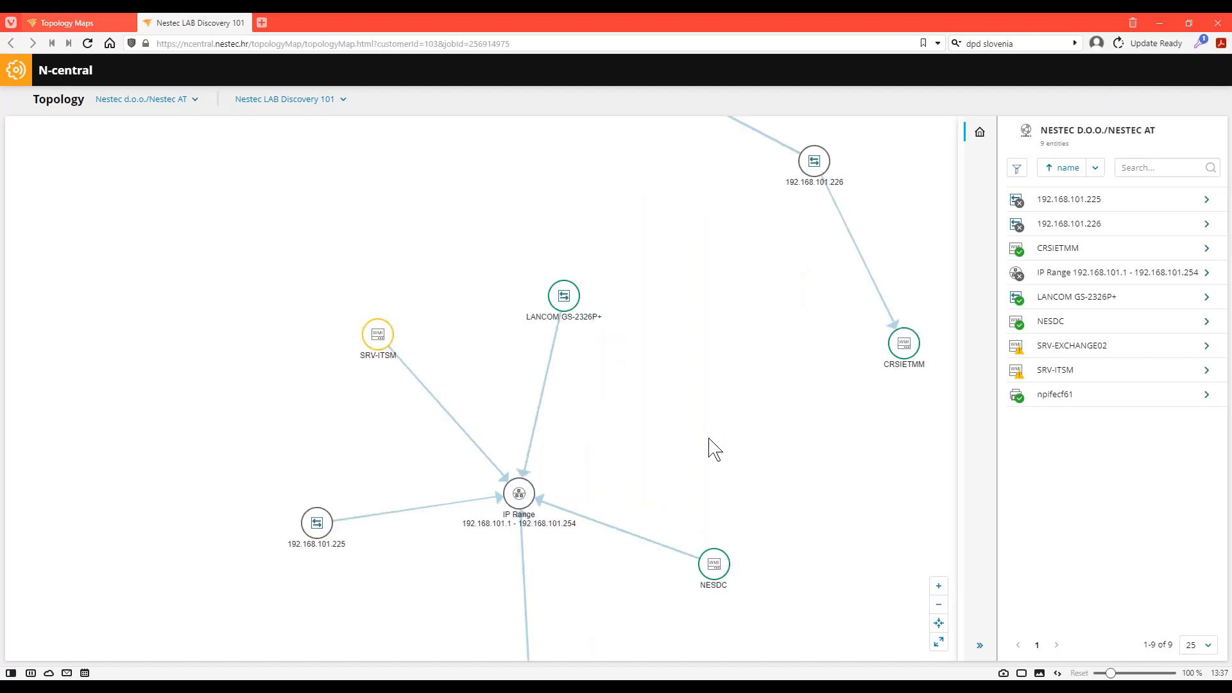
Inspect the SRV-ITSM node on the topology map and list its monitored services.
scroll(710, 449, down, 2)
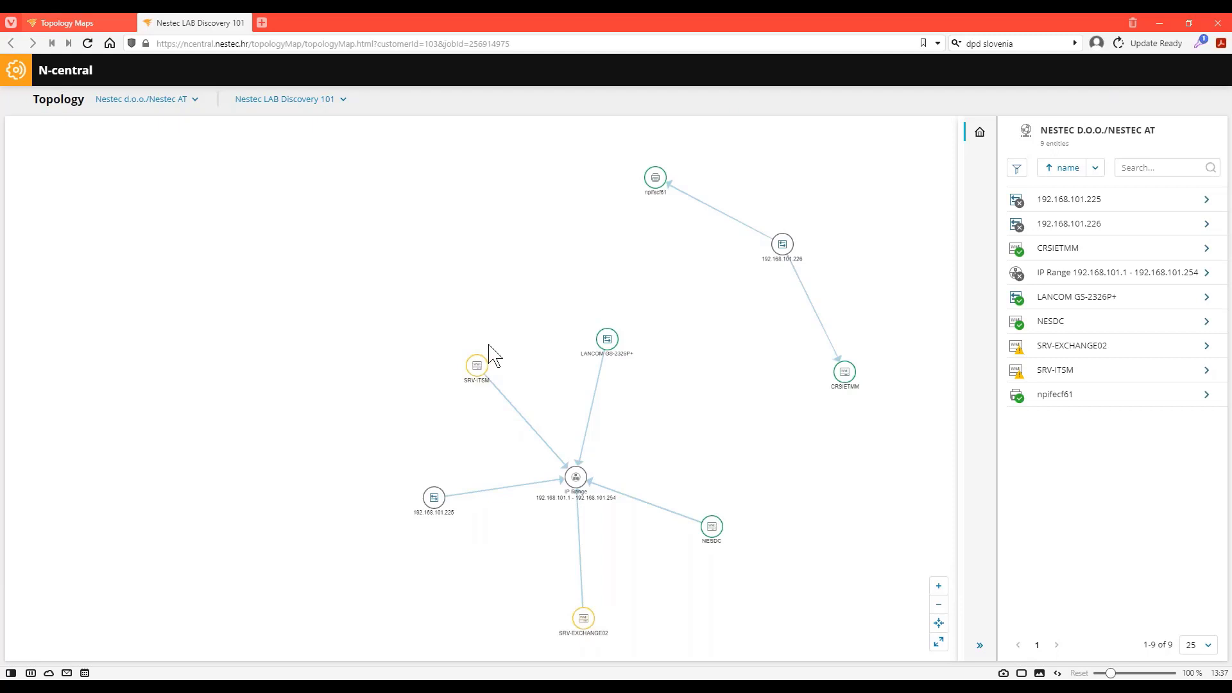
mouse_move(477, 372)
mouse_move(1090, 353)
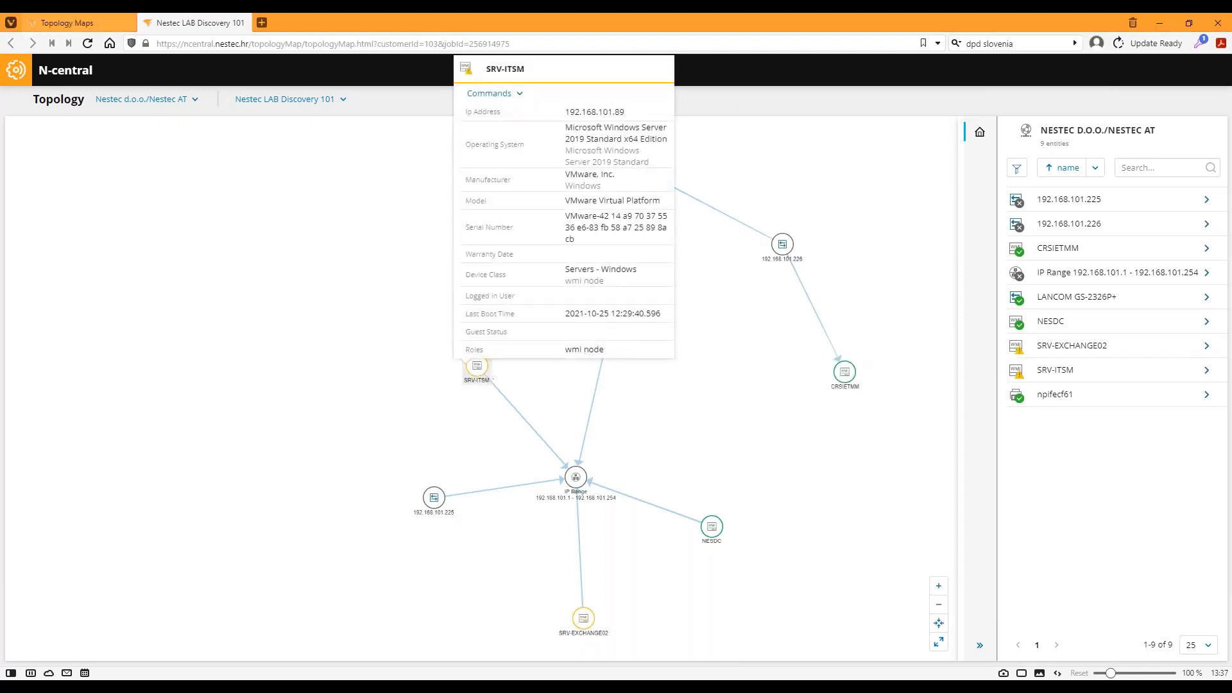
click(477, 367)
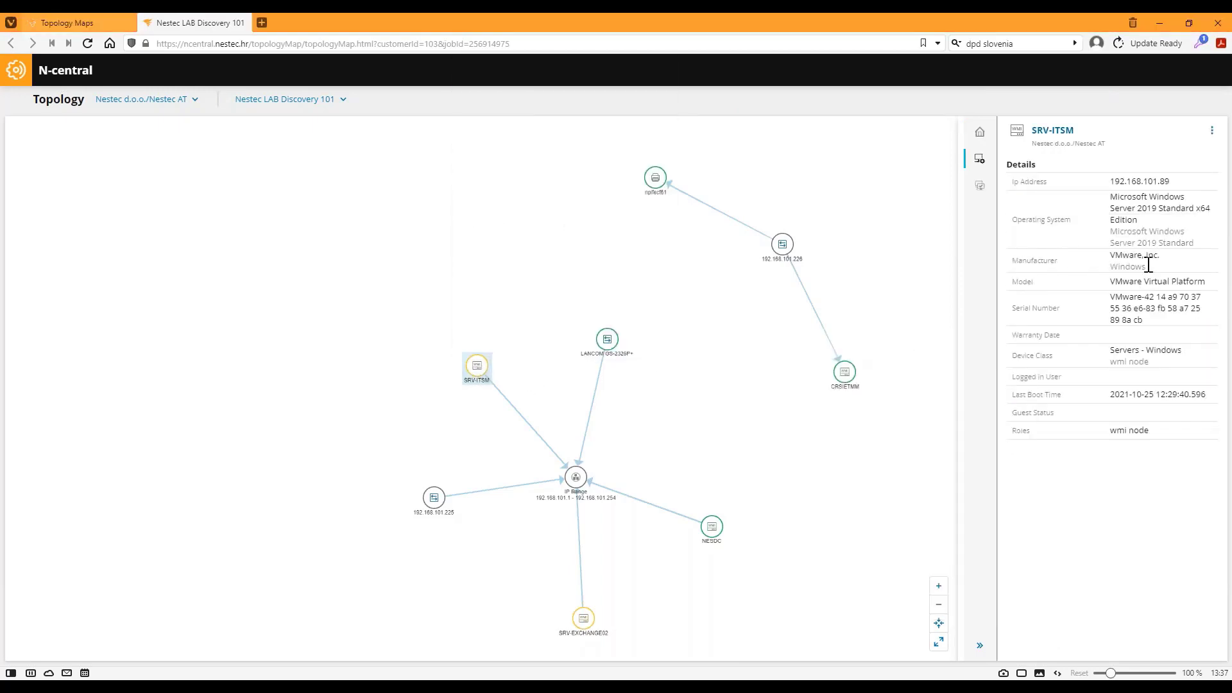
click(980, 186)
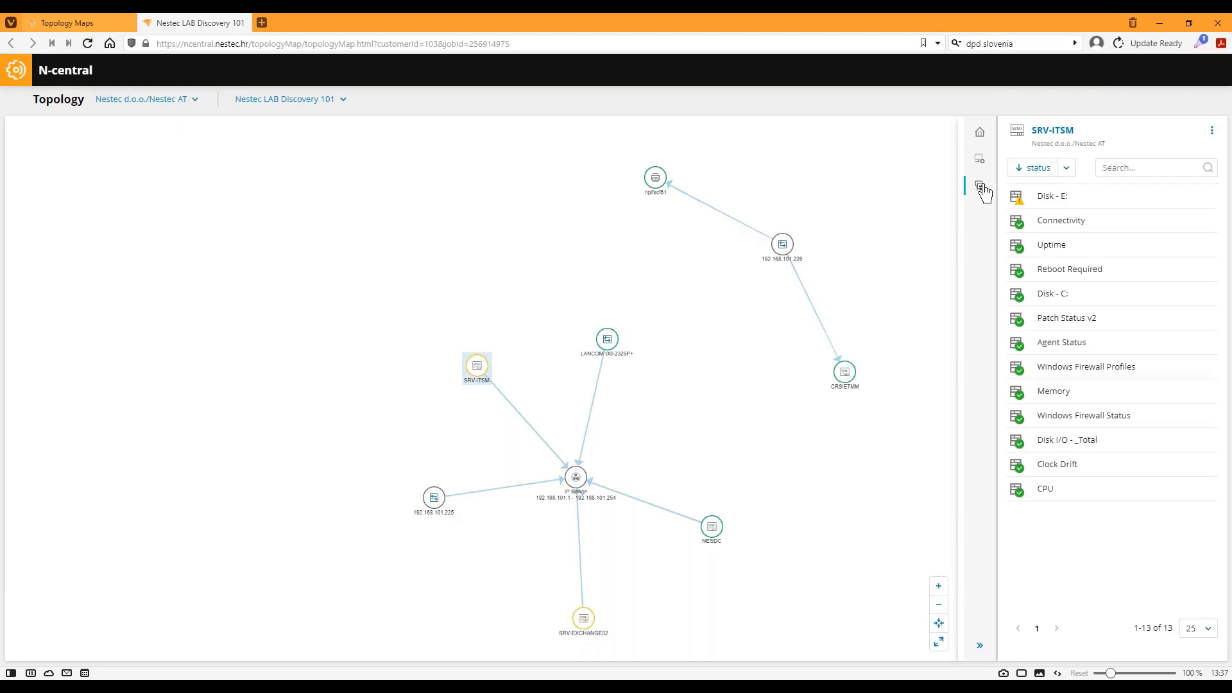
View the scan details of SRV-ITSM's Disk - E: service and close them.
click(1049, 206)
drag(522, 129, 514, 212)
click(522, 128)
click(885, 125)
click(1043, 198)
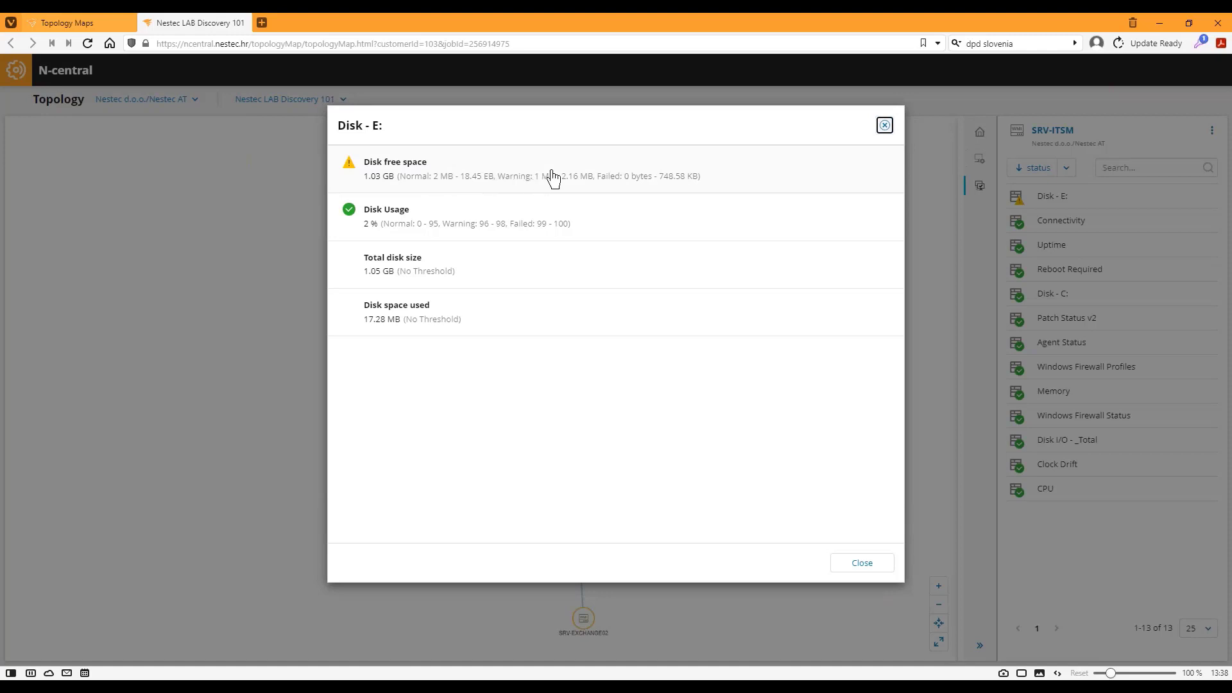
click(885, 125)
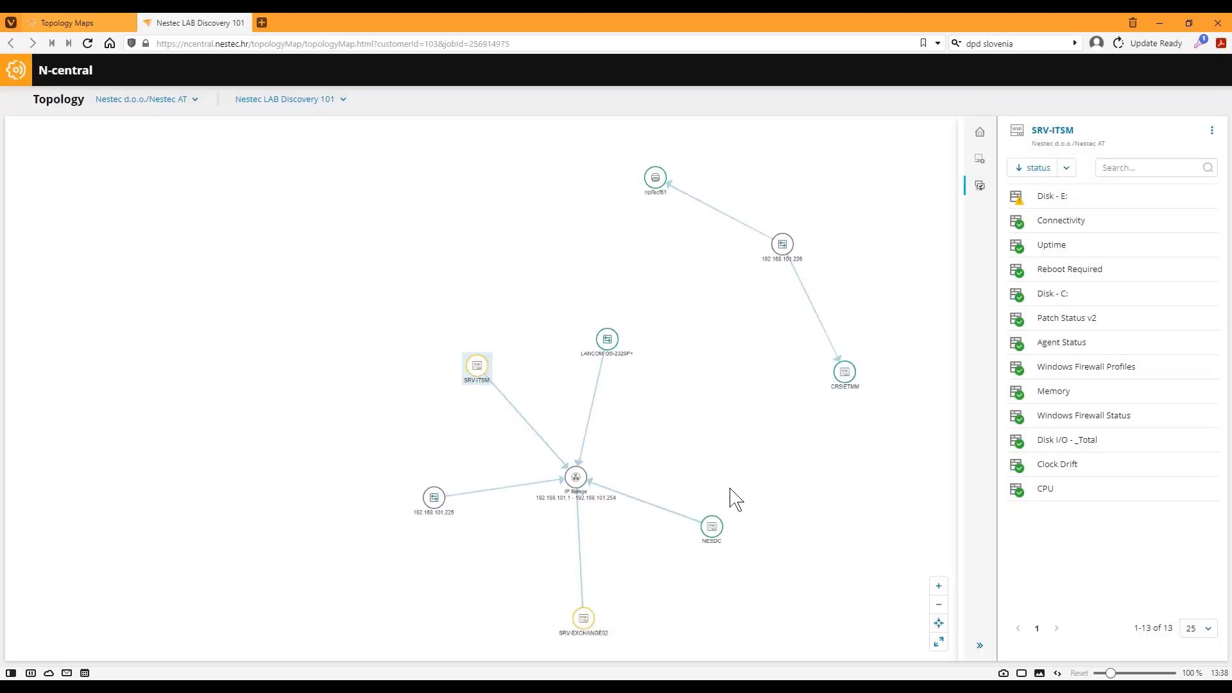
List the monitored services of the SRV-EXCHANGE02 node and check the details of its Memory (WMI) service.
click(585, 629)
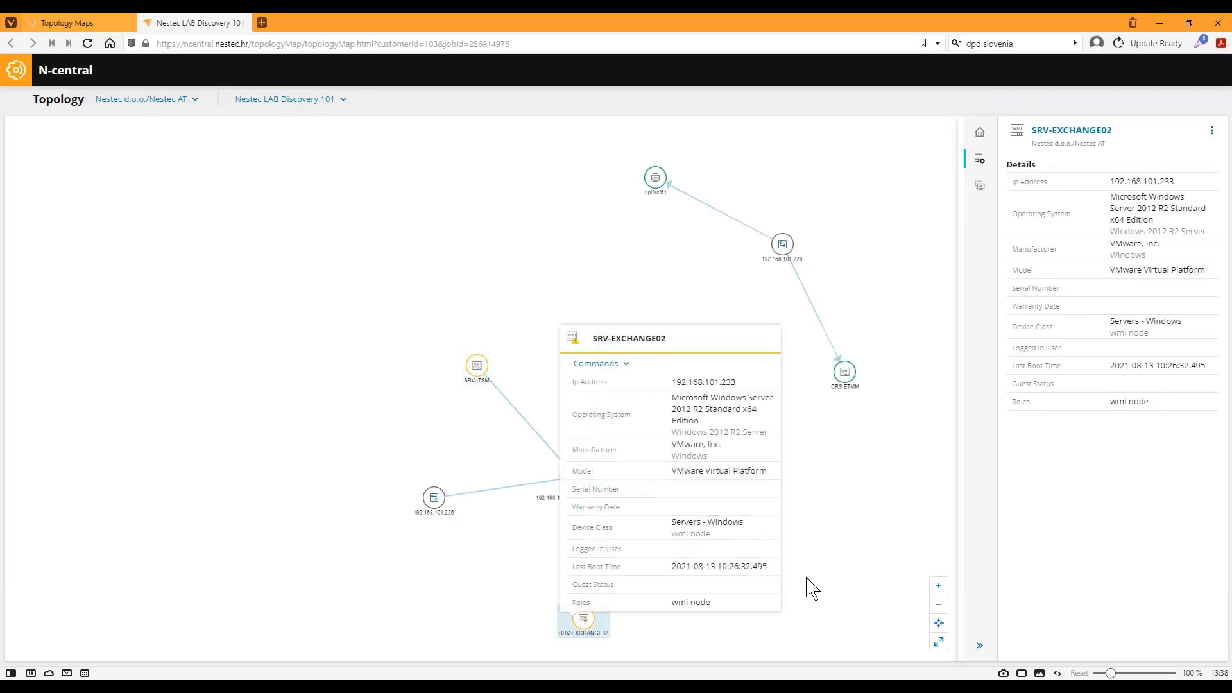
click(980, 186)
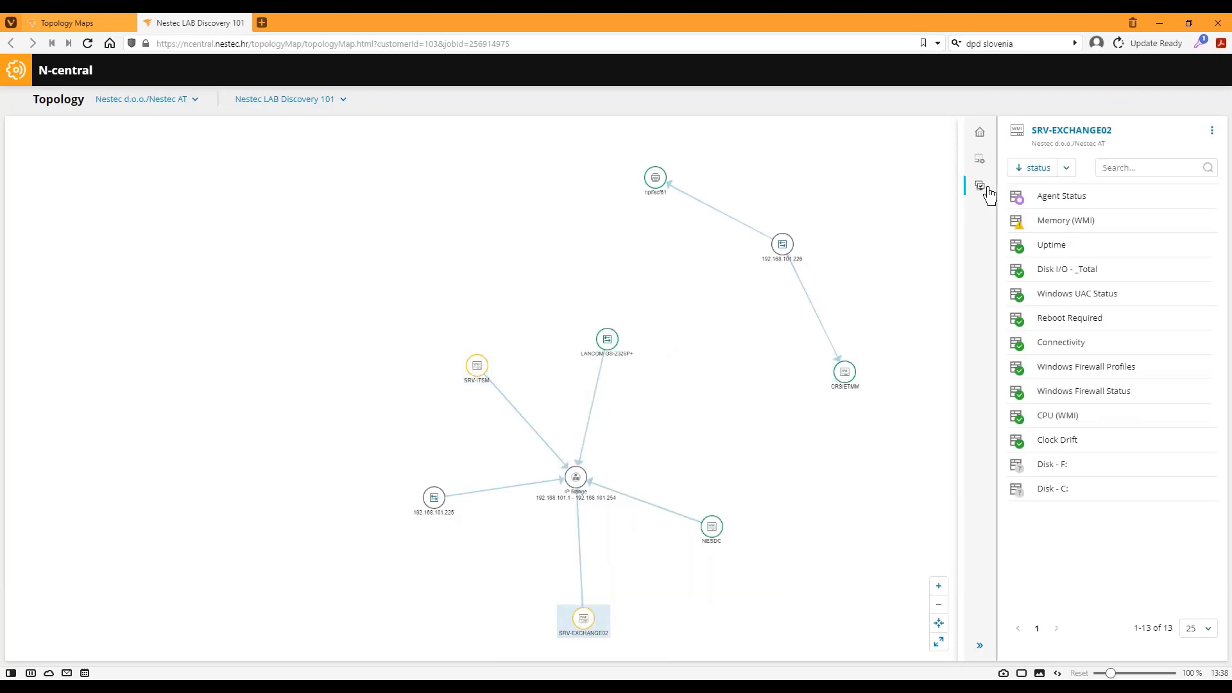
click(1065, 224)
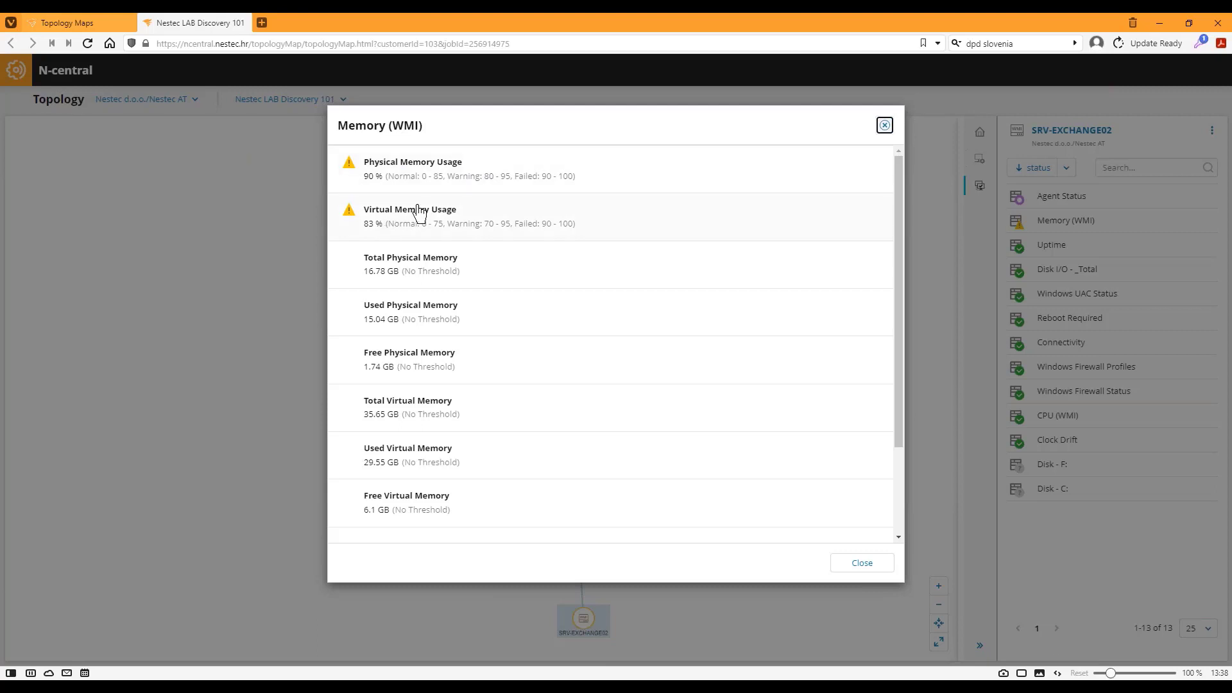
click(885, 126)
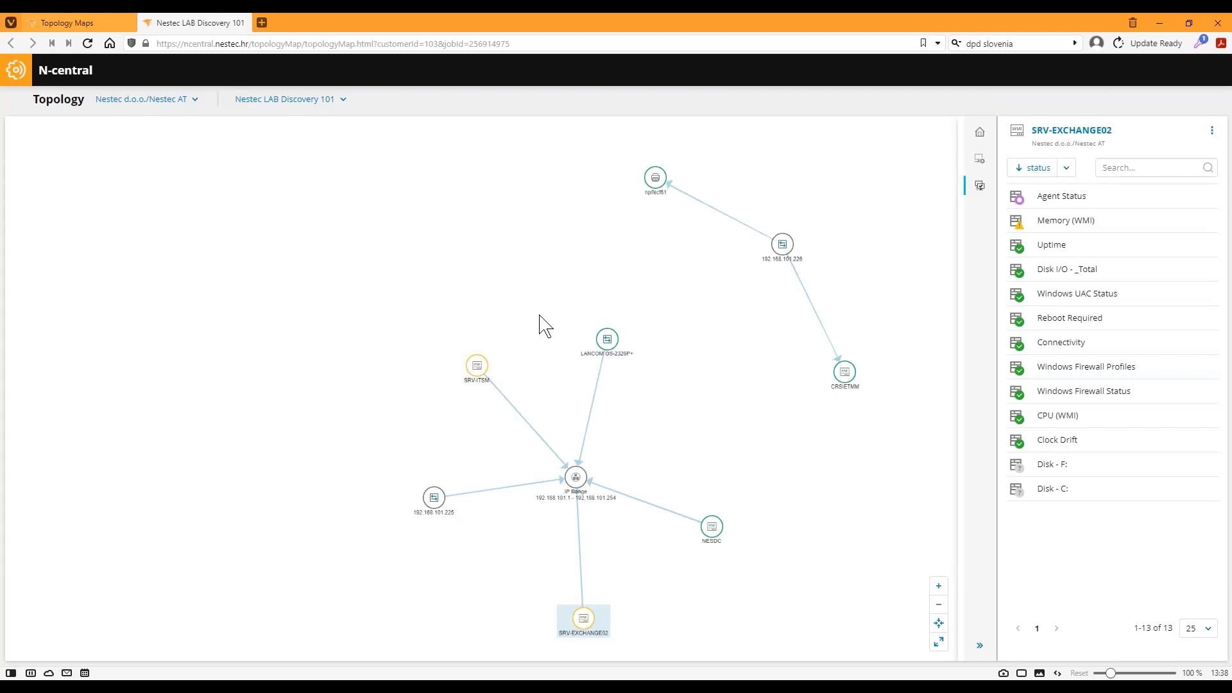
Go to the SRV-ITSM device page from the node's commands on the topology map.
click(477, 366)
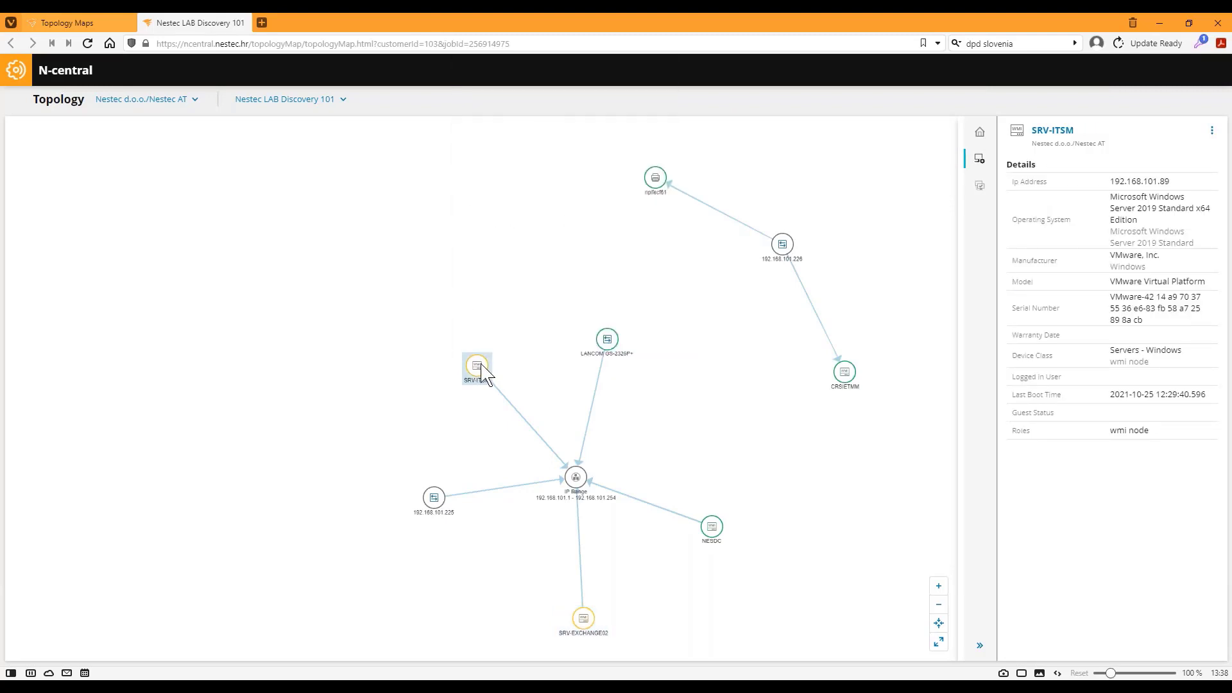
mouse_move(483, 373)
click(524, 98)
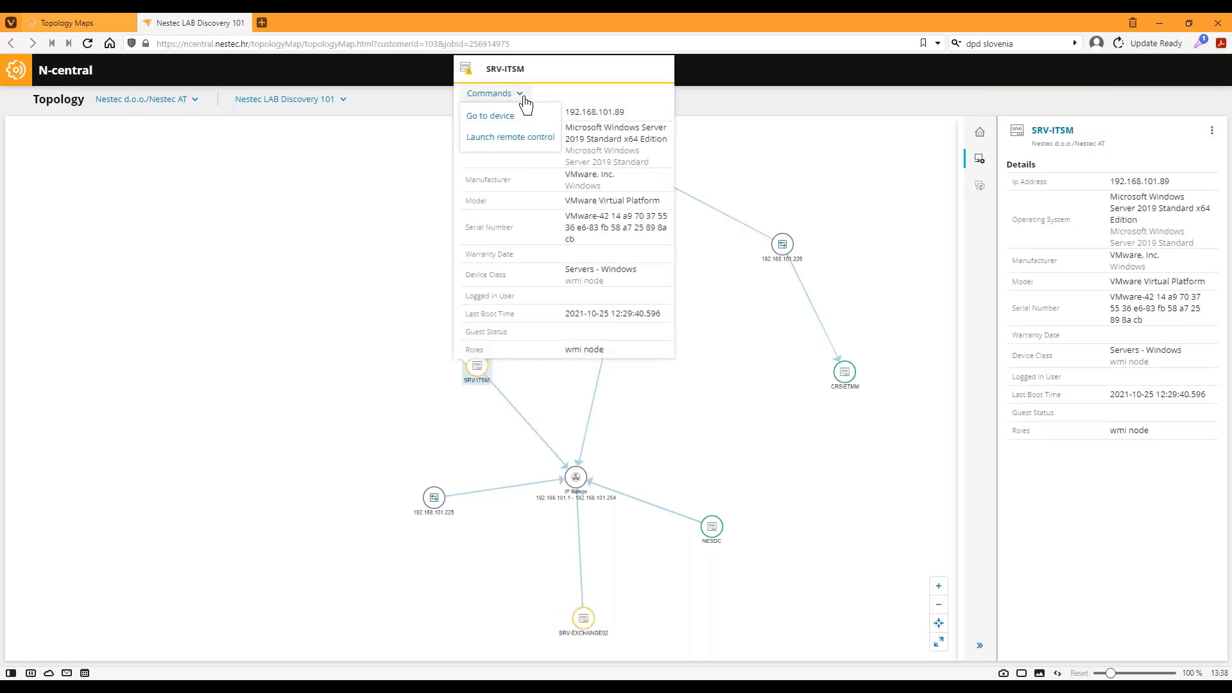
click(494, 121)
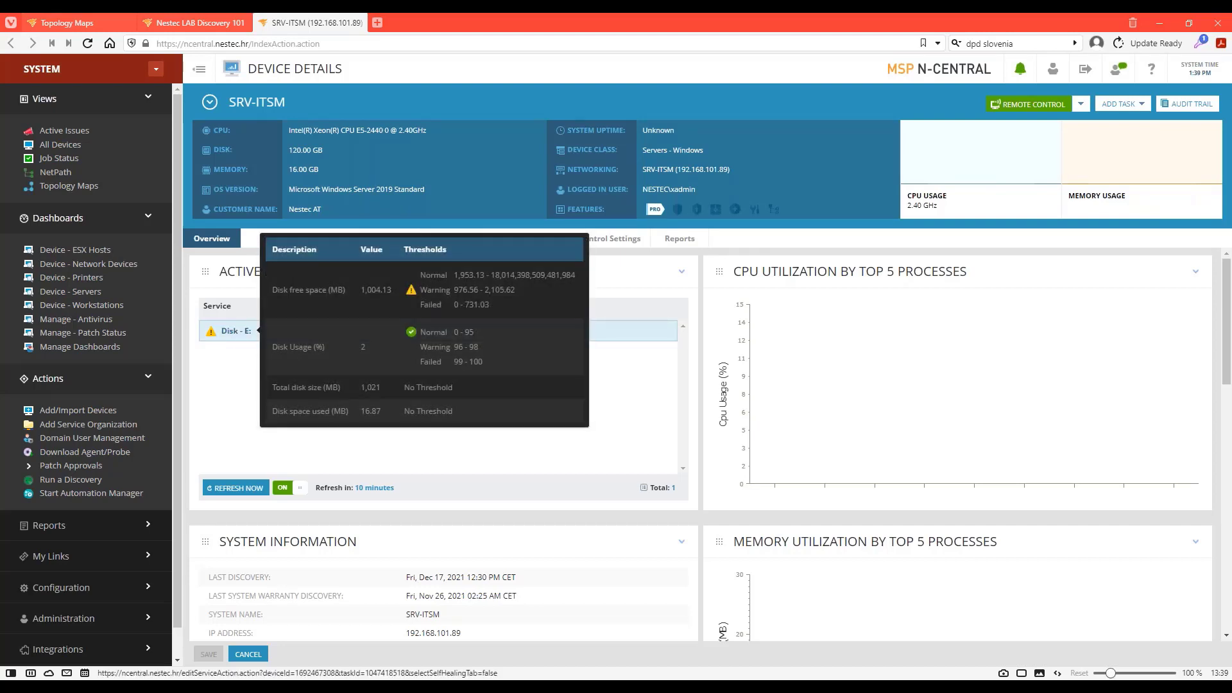
Review the status, thresholds and self-healing triggers of SRV-ITSM's Disk - E: service, highlighting the Failed status.
click(238, 331)
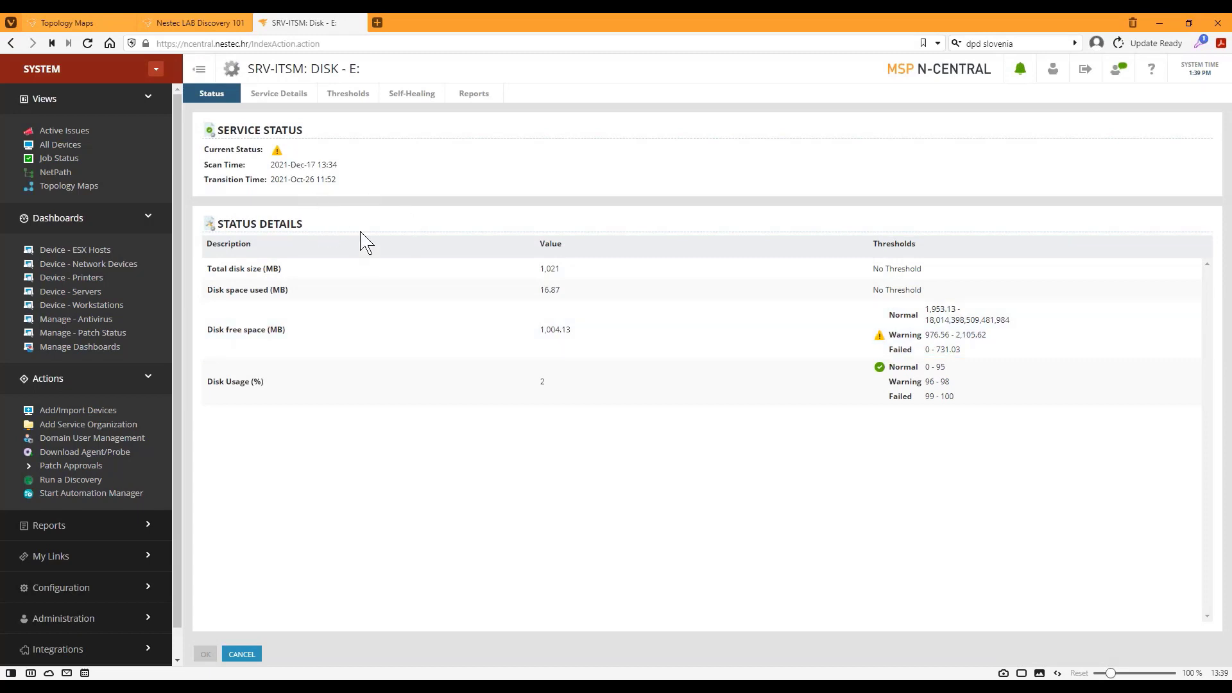
click(344, 95)
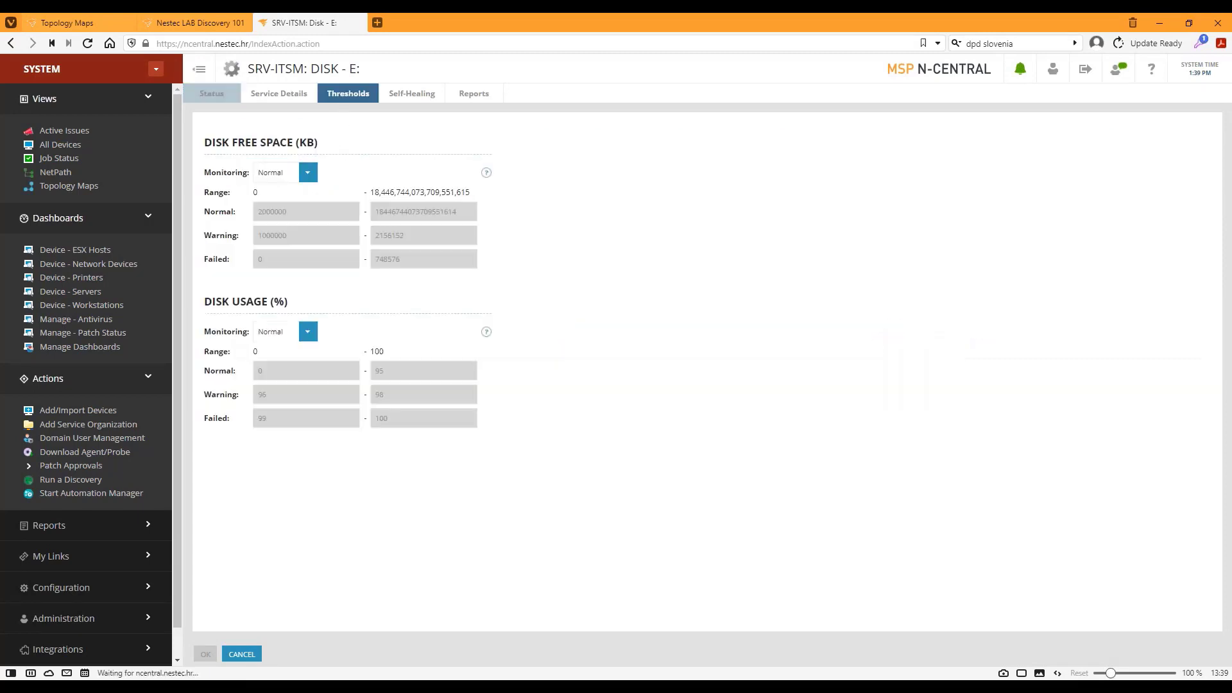
click(418, 97)
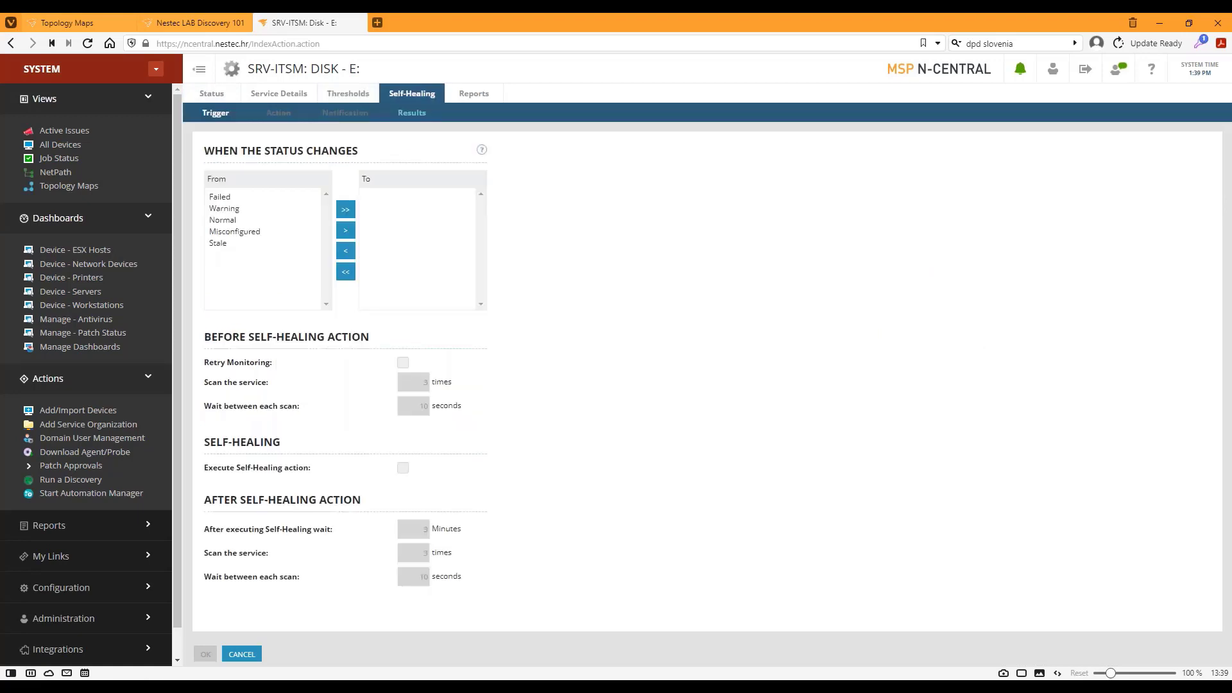
click(225, 199)
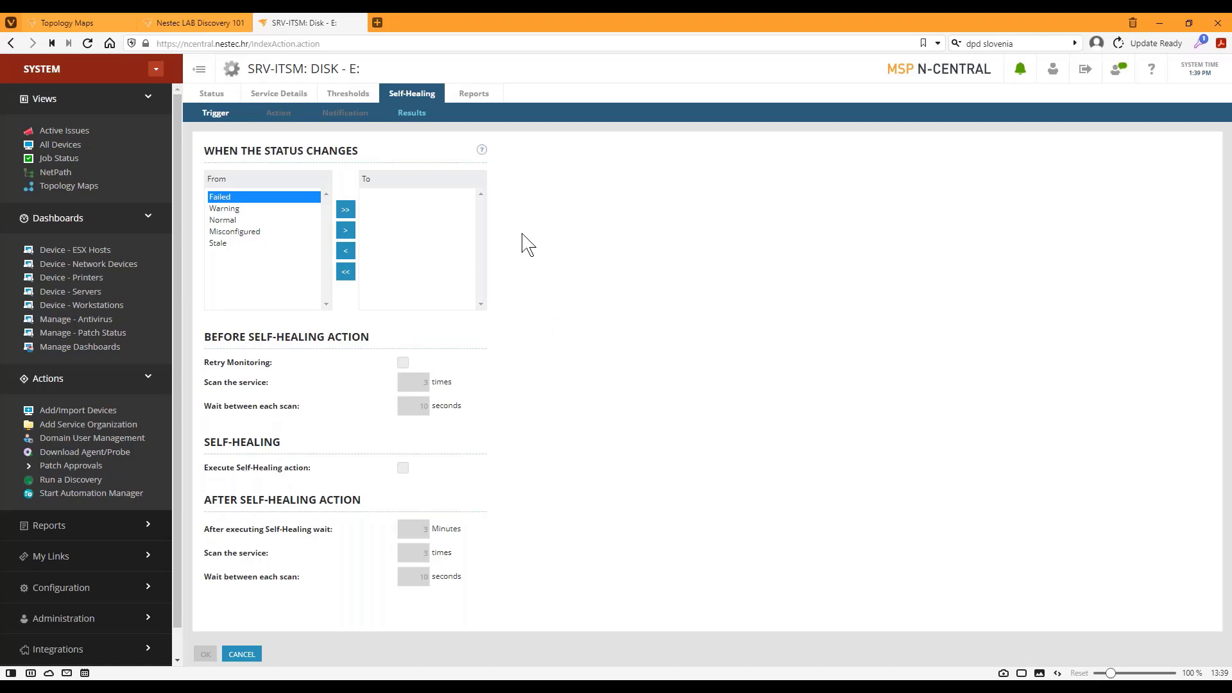
Open LANCOM GS-2326's monitored services from the all-devices list and check the status and thresholds of Traffic - 1-Port 1.
click(50, 147)
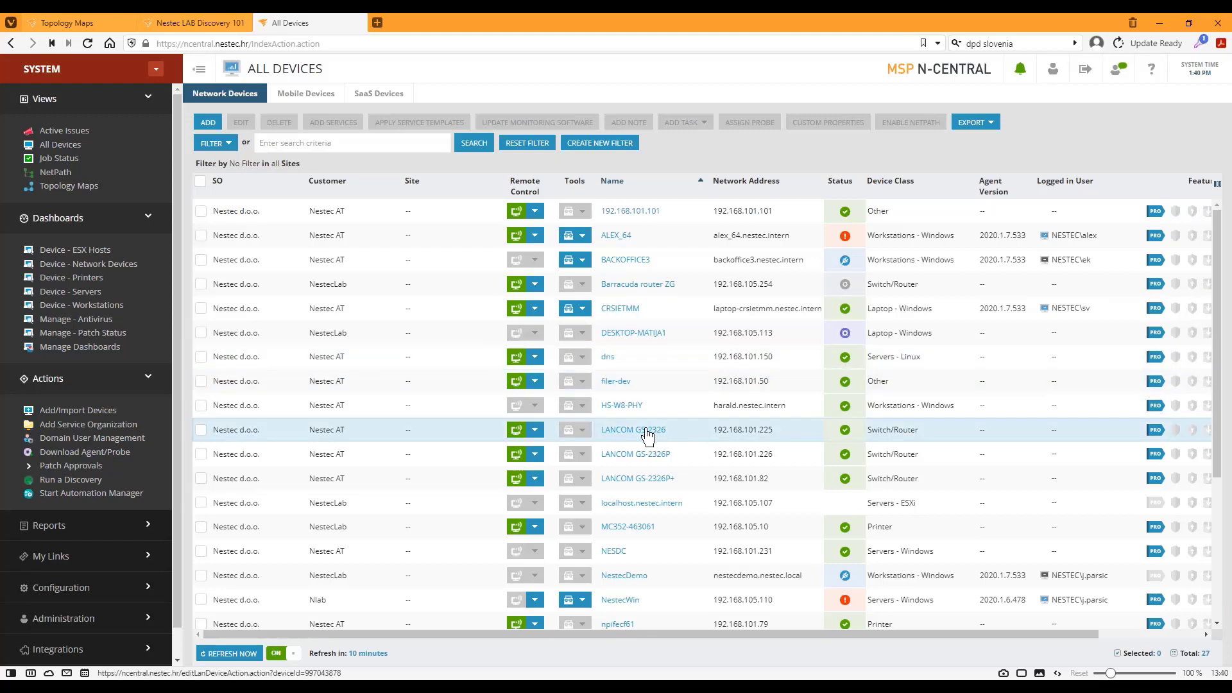
mouse_move(849, 438)
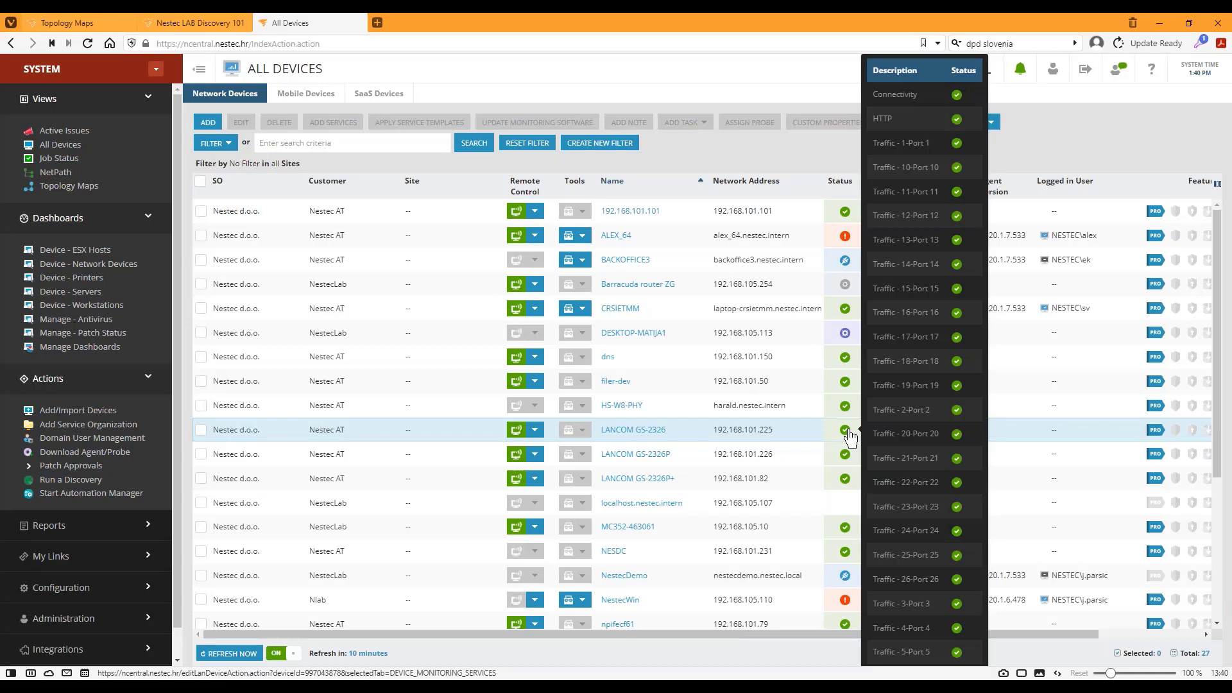
click(848, 434)
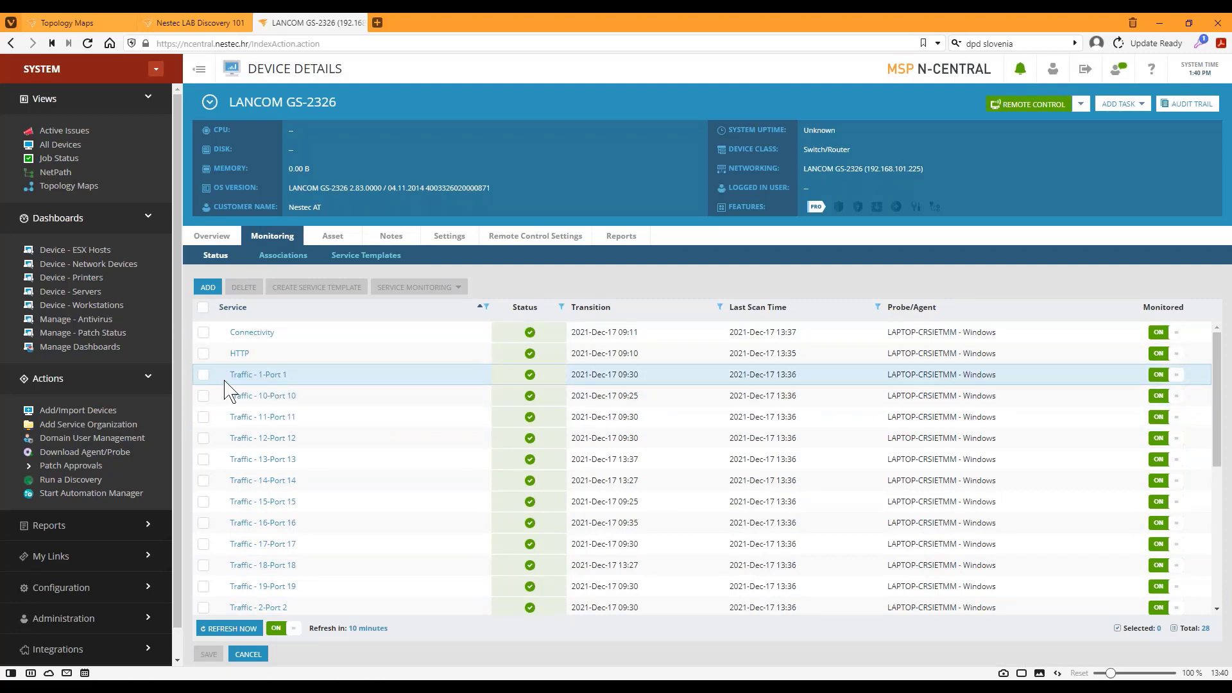
click(269, 377)
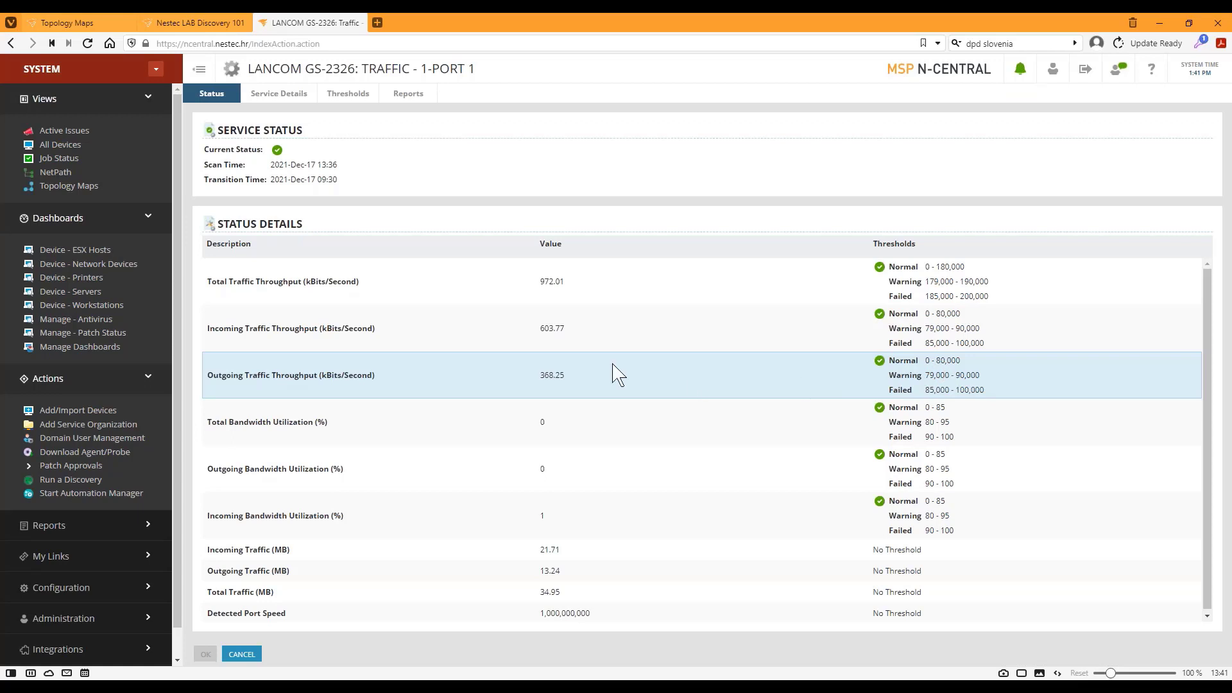
click(348, 94)
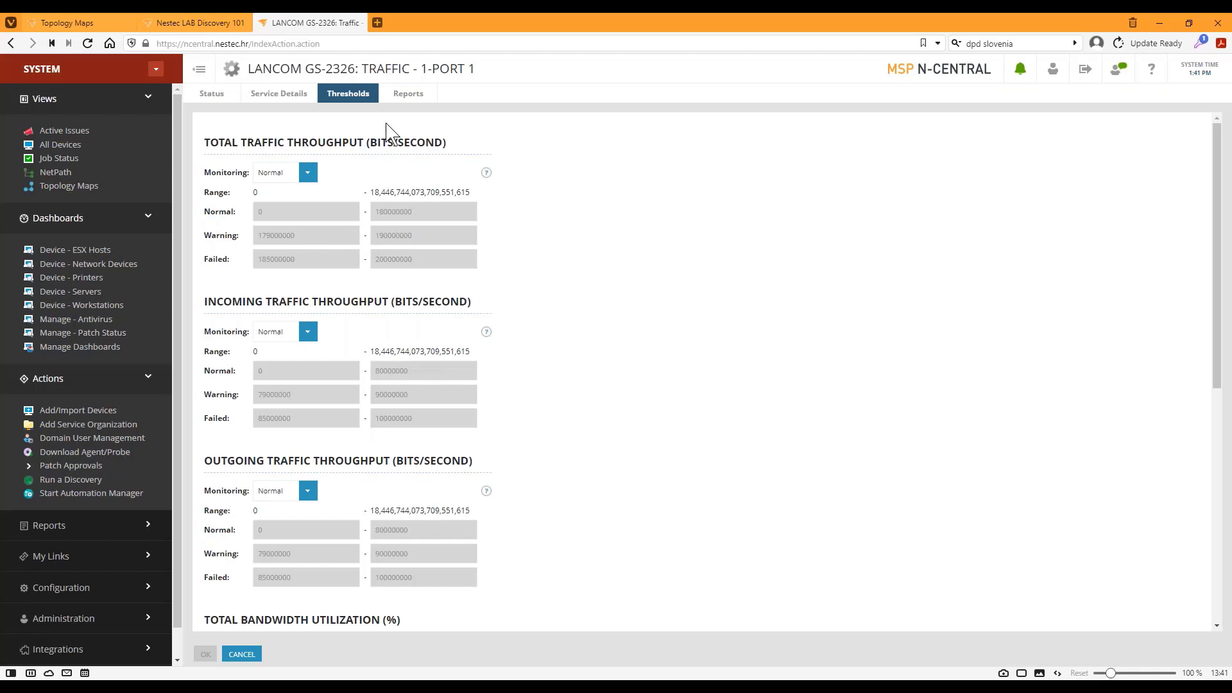
Examine the Service Metrics report of Traffic - 1-Port 1, from port speed through incoming bandwidth, traffic and throughput charts.
click(407, 95)
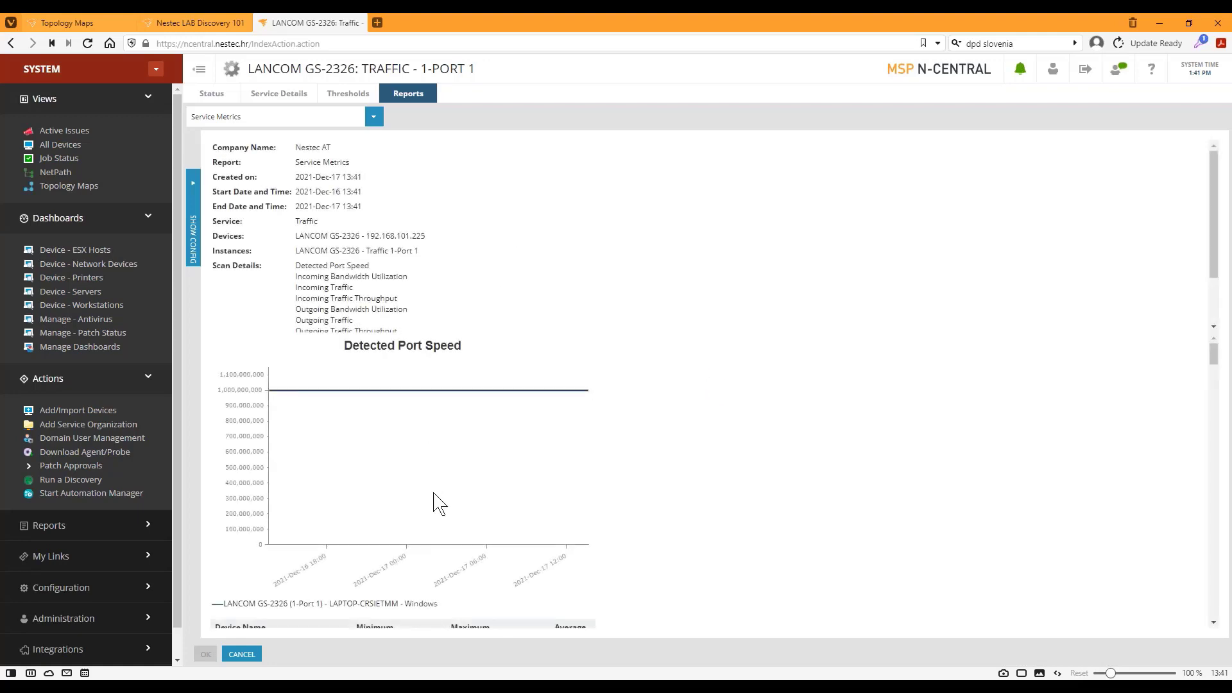
scroll(436, 504, down, 1)
scroll(436, 504, down, 3)
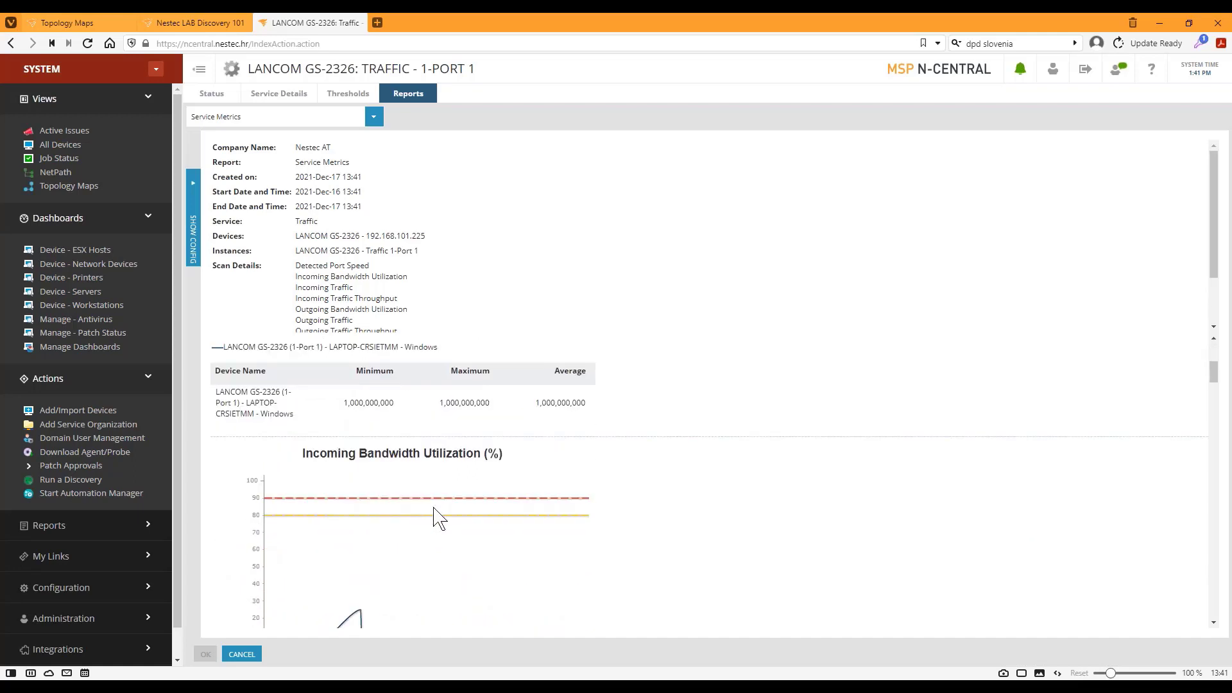
scroll(434, 518, down, 1)
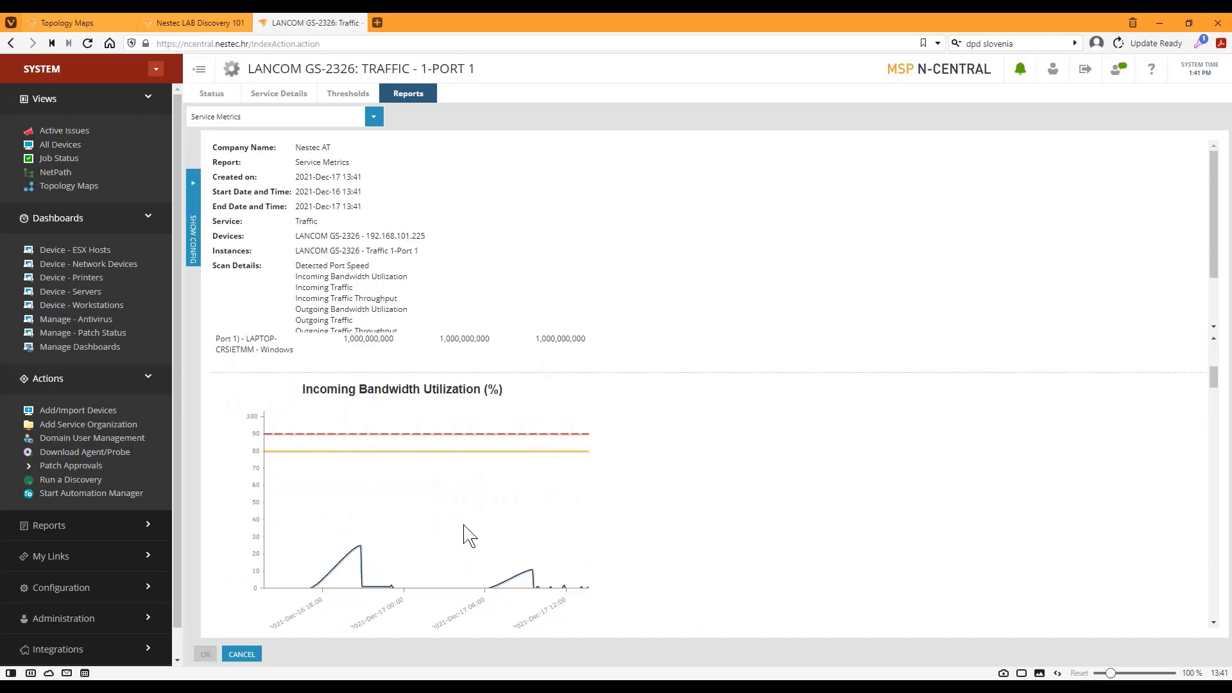
scroll(468, 536, down, 4)
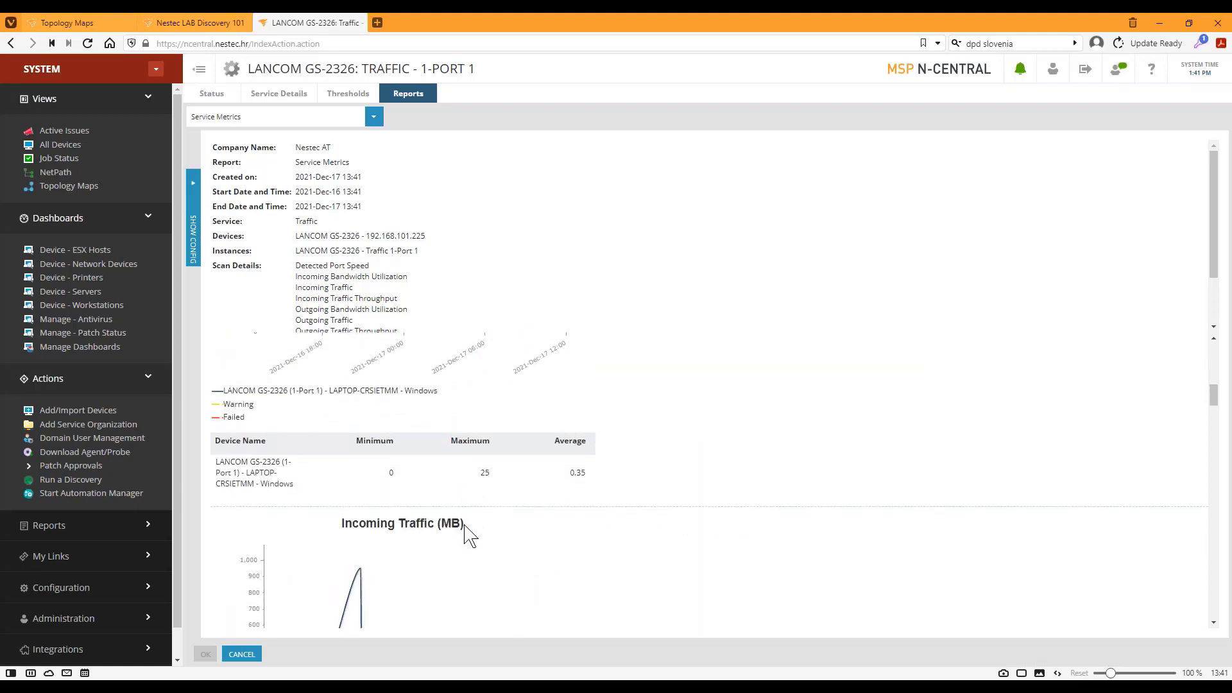
scroll(470, 536, down, 2)
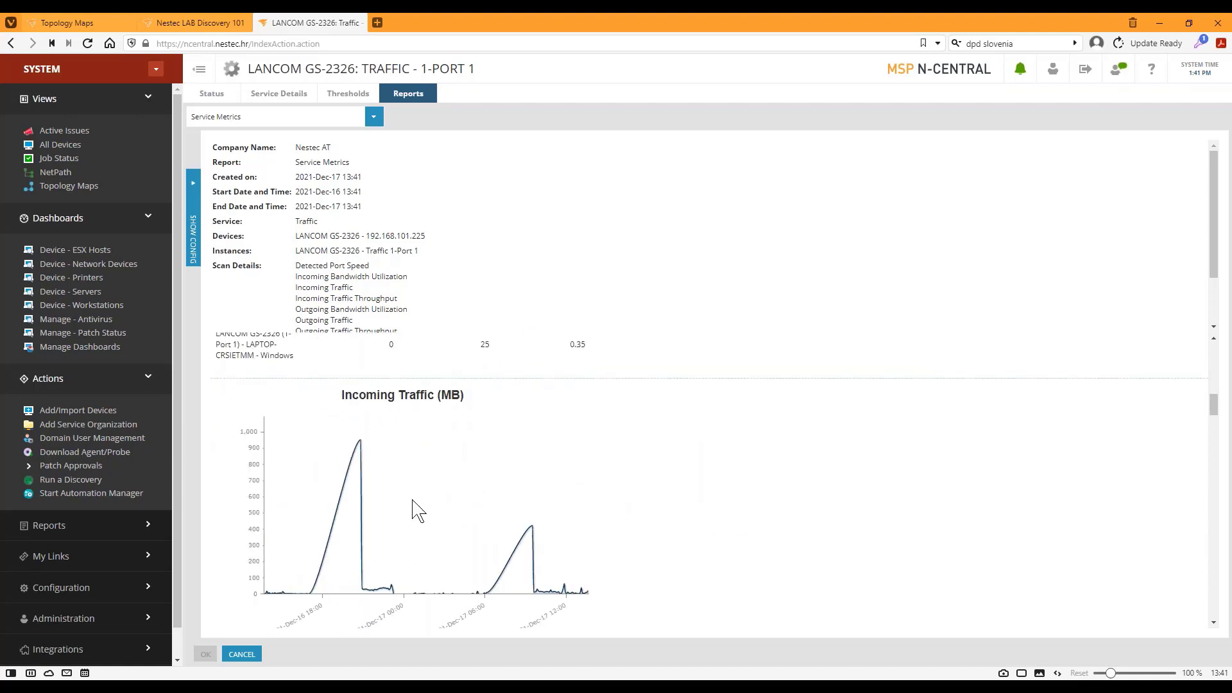
scroll(417, 528, down, 3)
scroll(411, 488, down, 2)
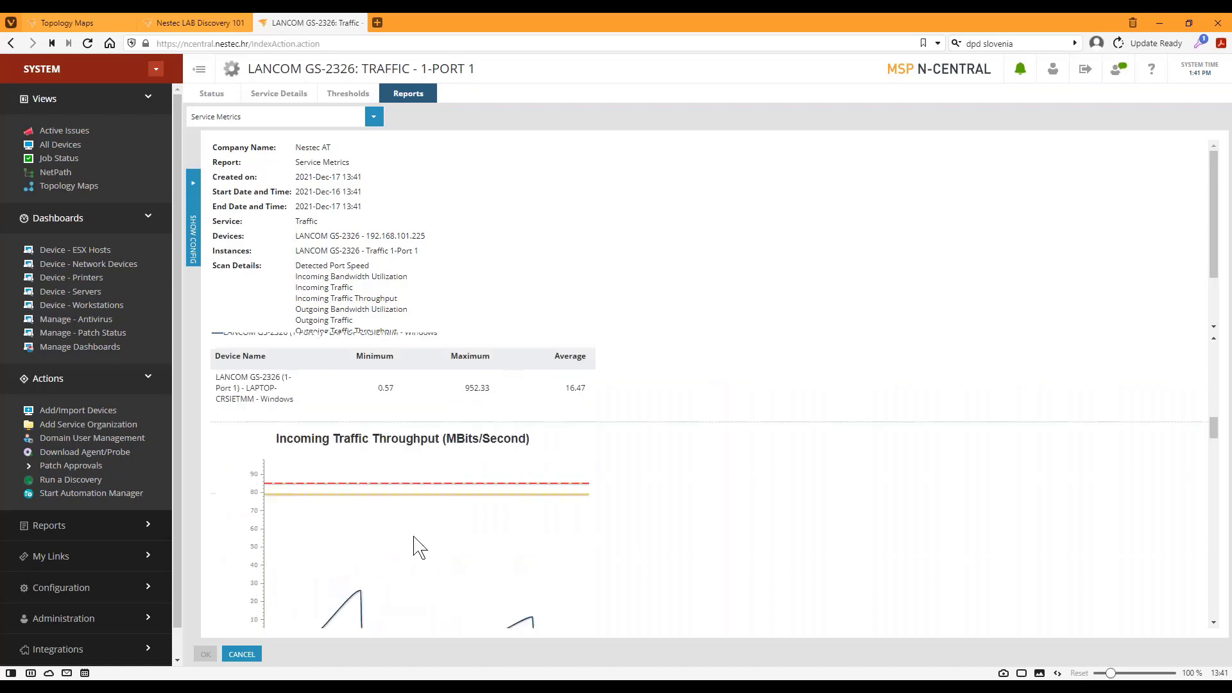
scroll(426, 550, down, 2)
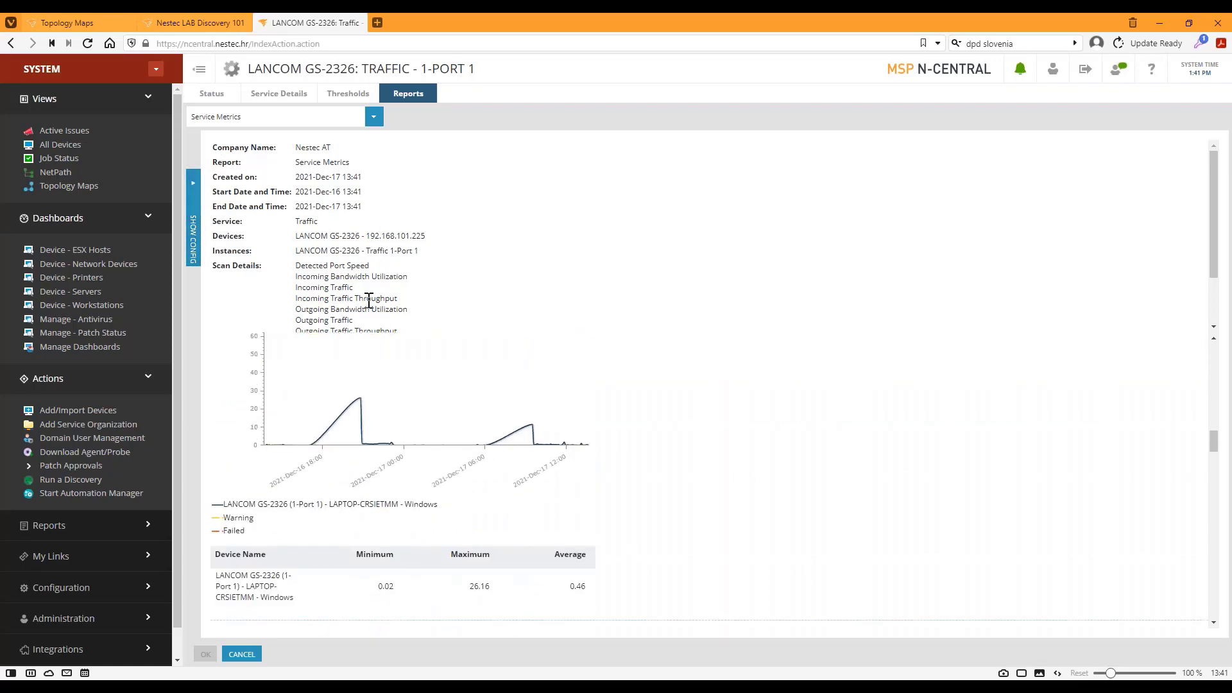
Configure the report's selected scan details to include only Incoming Traffic and Outgoing Traffic.
click(193, 244)
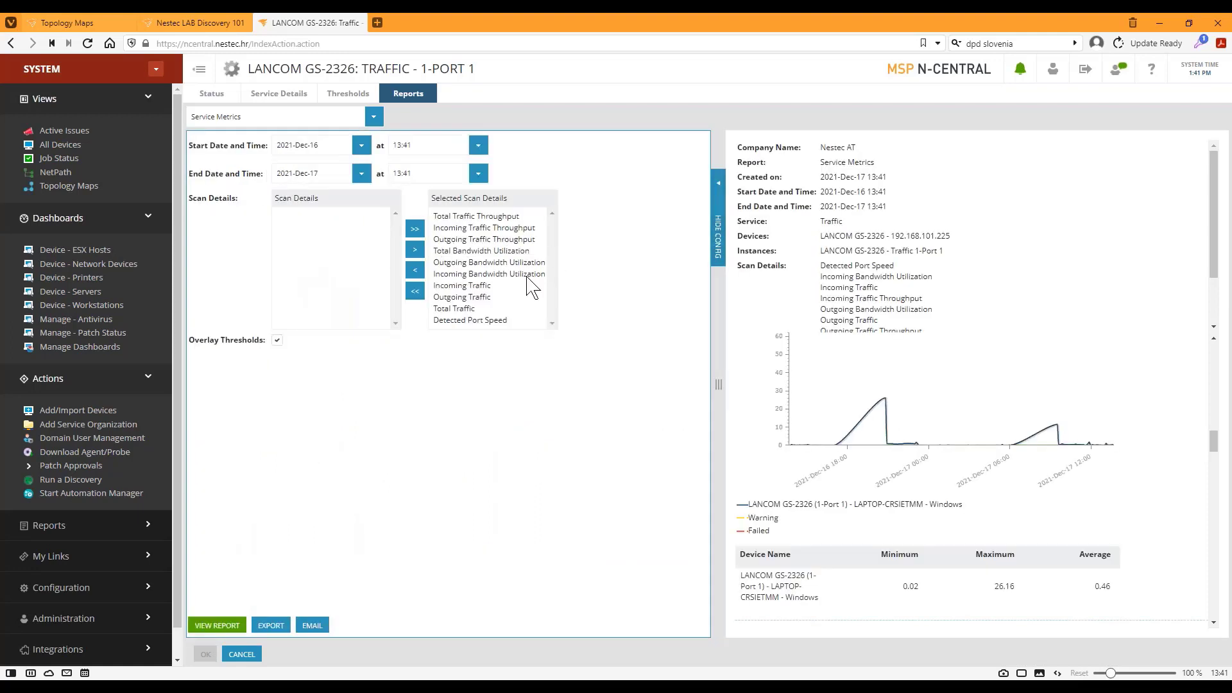
click(415, 291)
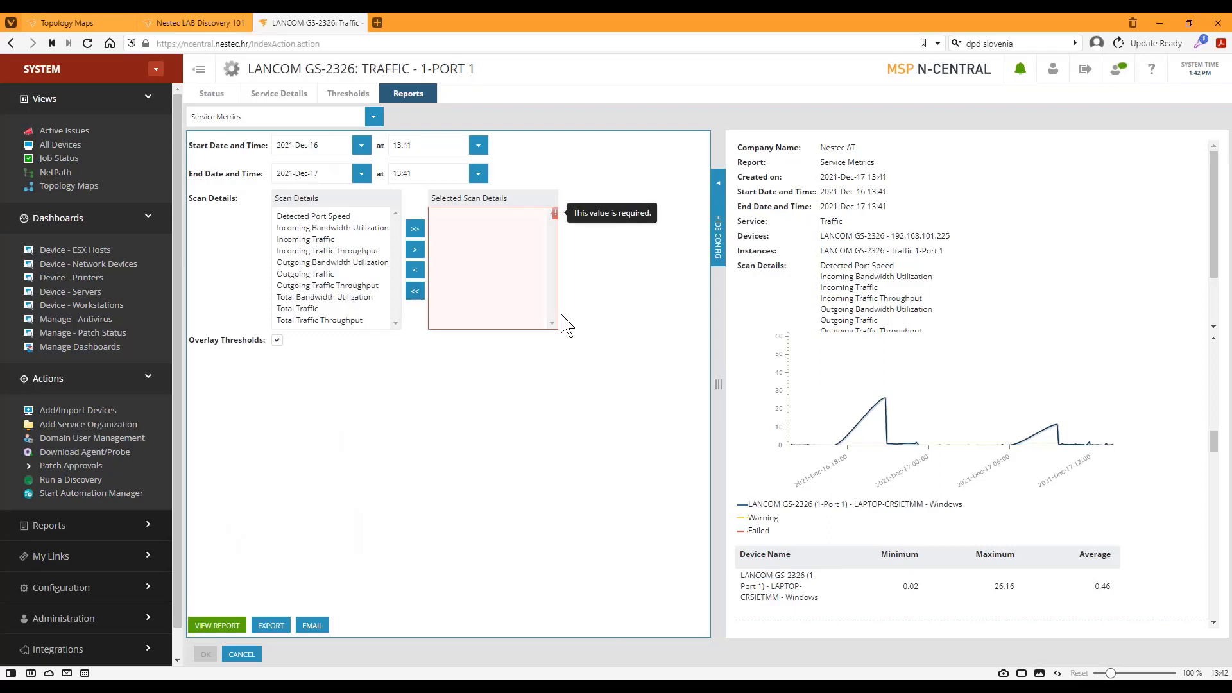
click(302, 239)
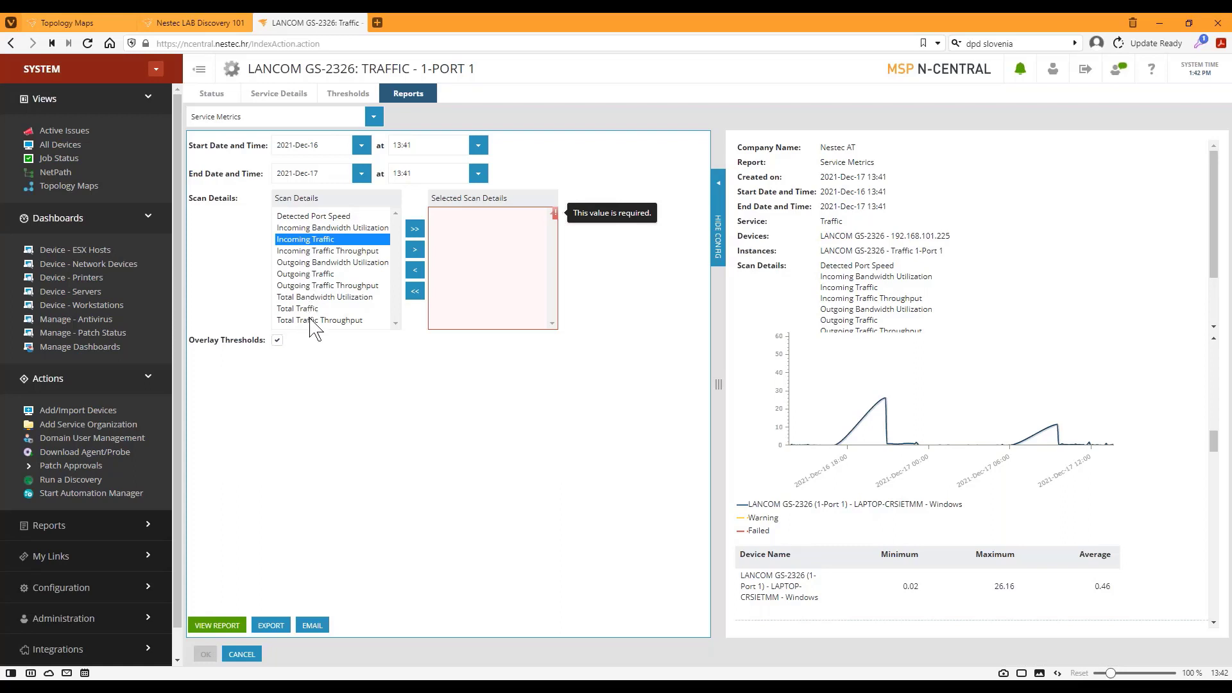
click(411, 250)
click(384, 264)
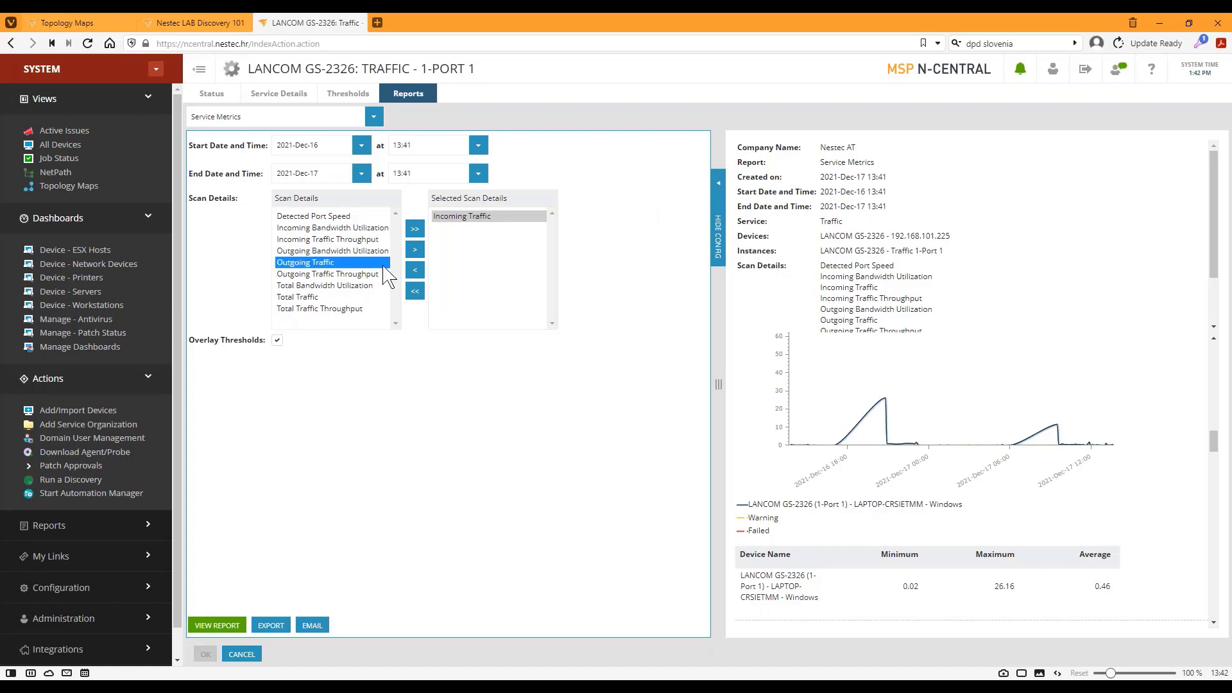
click(415, 249)
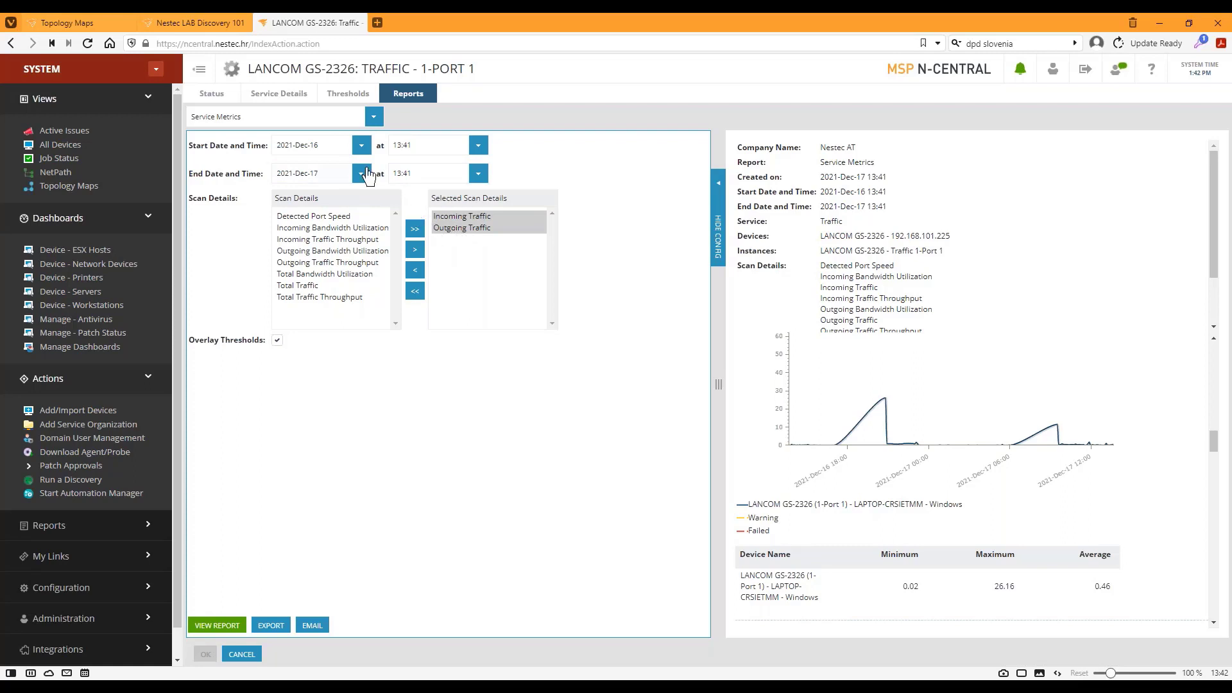
Set the Service Metrics report's start date to 2021-Nov-01, generate the report and review its incoming and outgoing traffic charts.
click(362, 146)
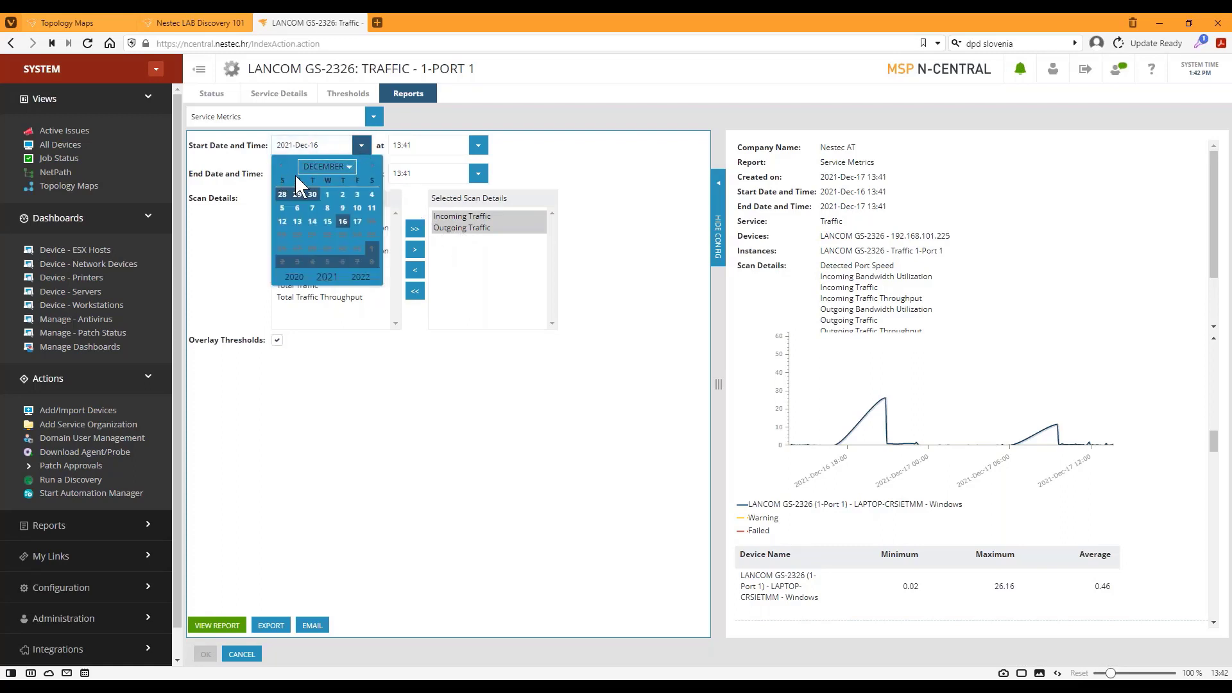
click(326, 167)
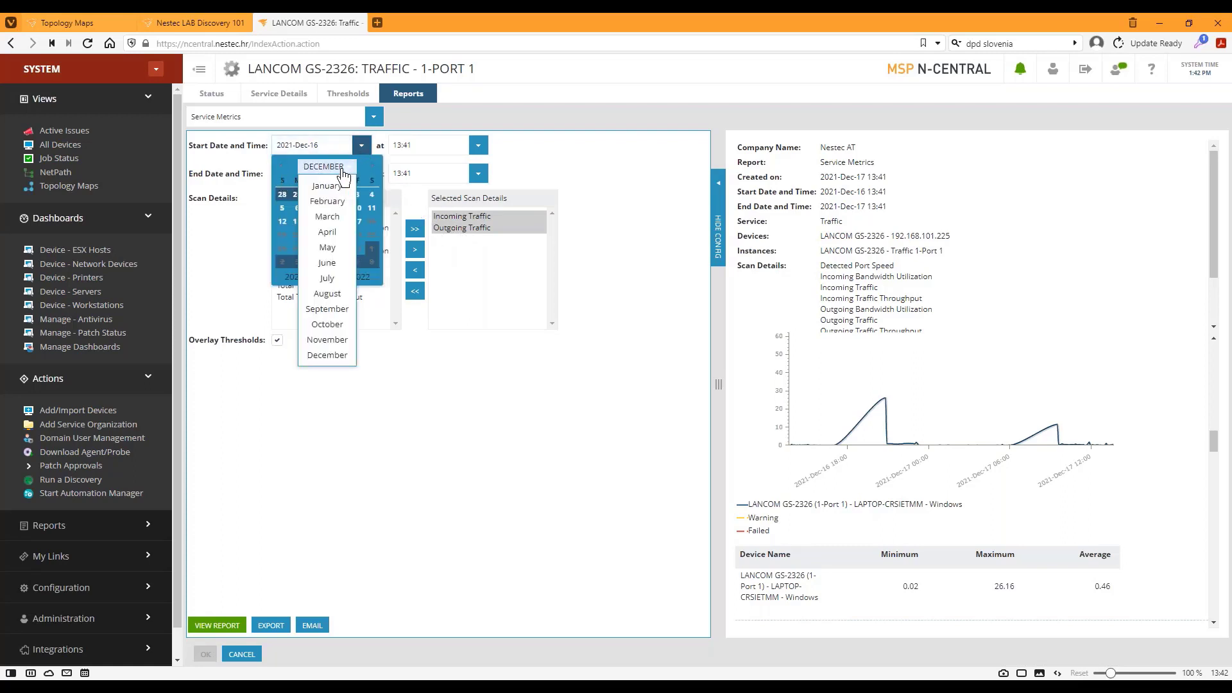
click(328, 340)
click(295, 194)
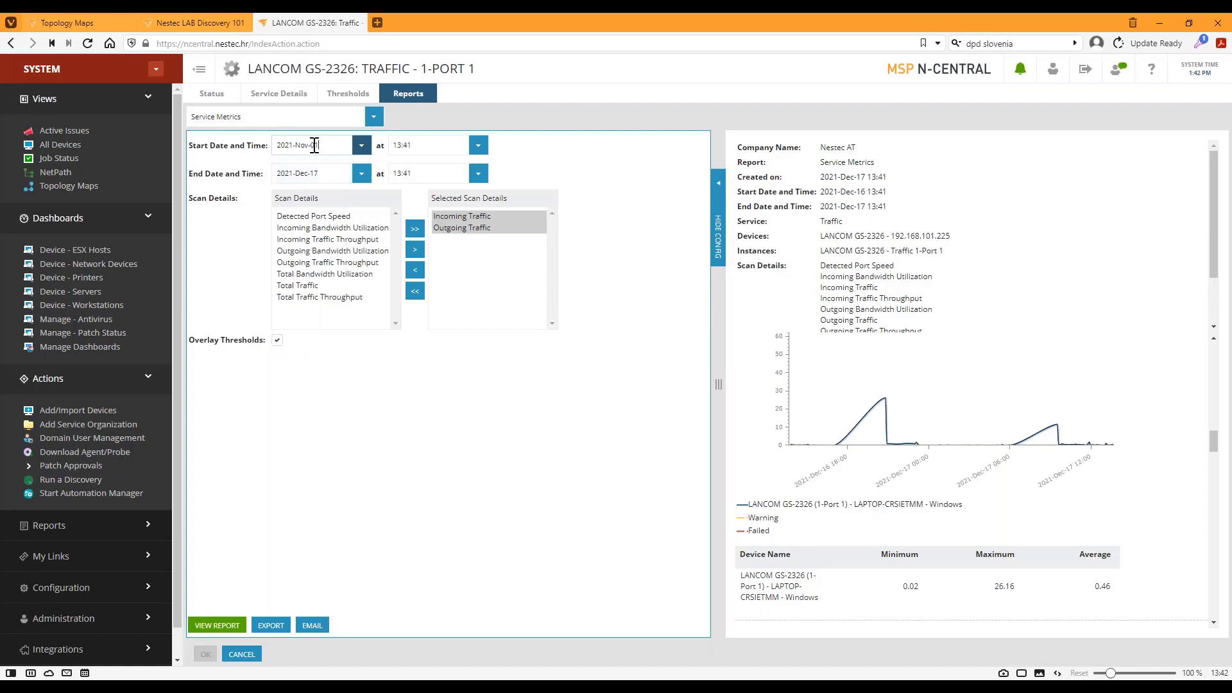
click(218, 627)
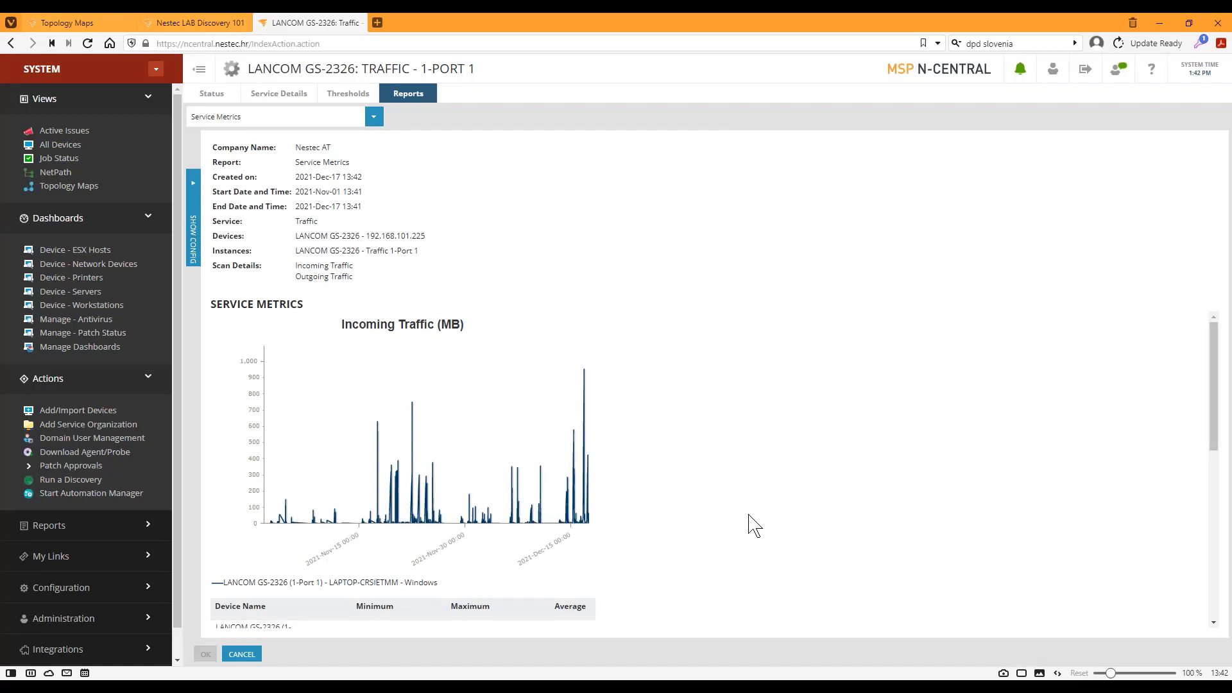
scroll(733, 537, down, 5)
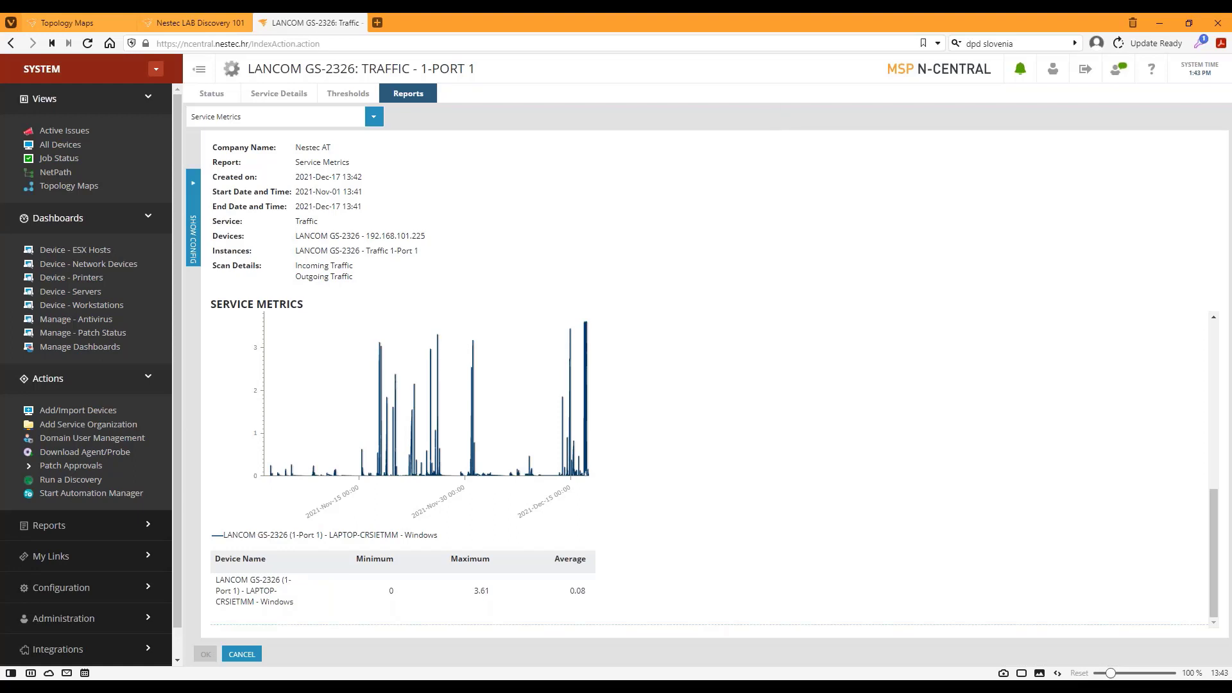
Switch to N-ABLE RMM and inspect the network path to nestecitsolutions.sharepoint.com, starting from its source agent.
key(alt+Tab)
drag(524, 261, 357, 22)
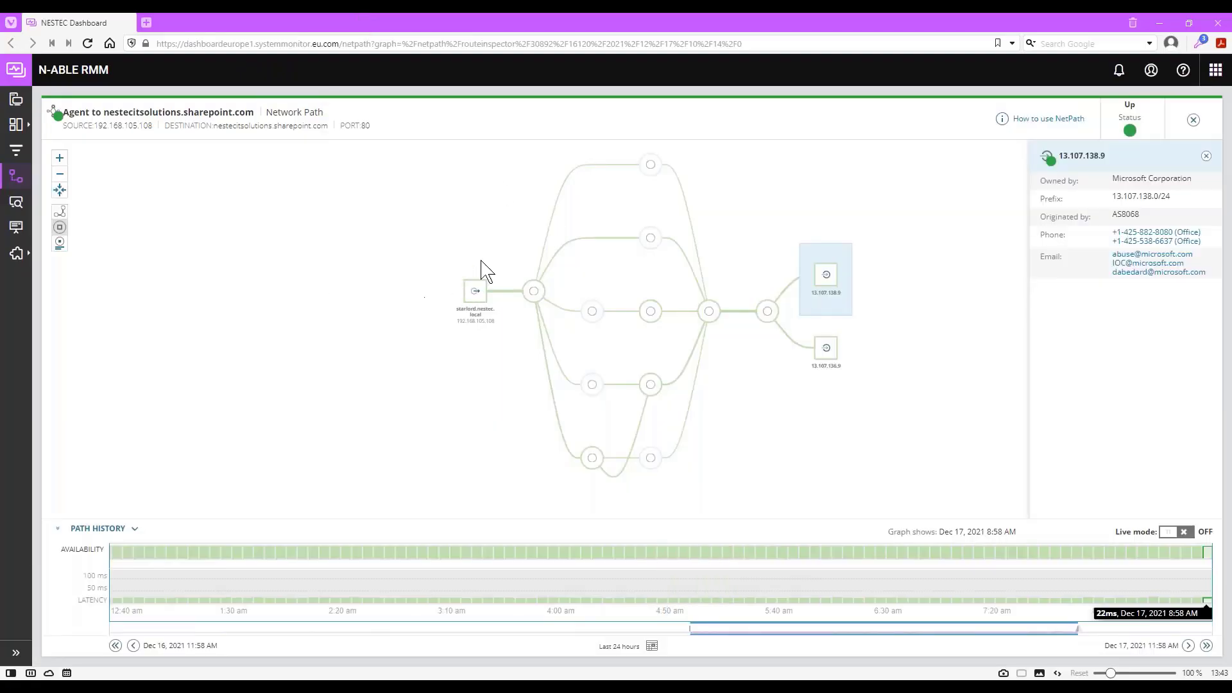
drag(432, 263, 109, 283)
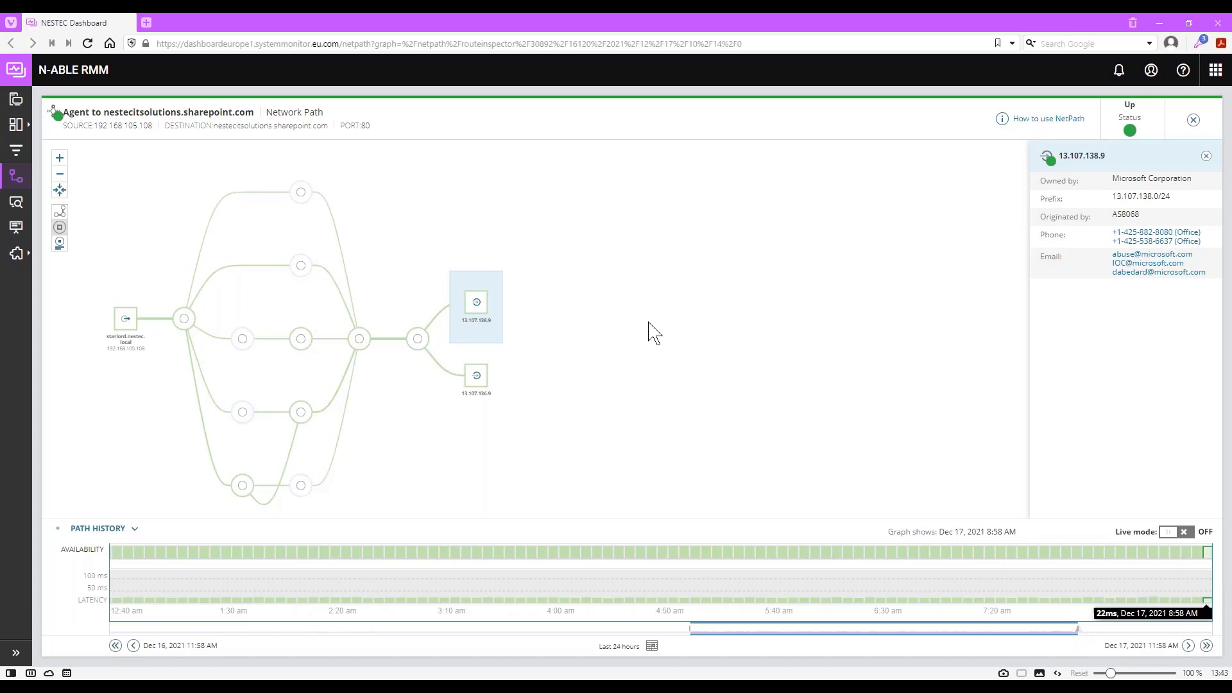
mouse_move(131, 350)
Compare the network path's route and latency at 9:03 AM and 8:58 AM on Dec 17, 2021 in the path history.
drag(717, 633, 877, 624)
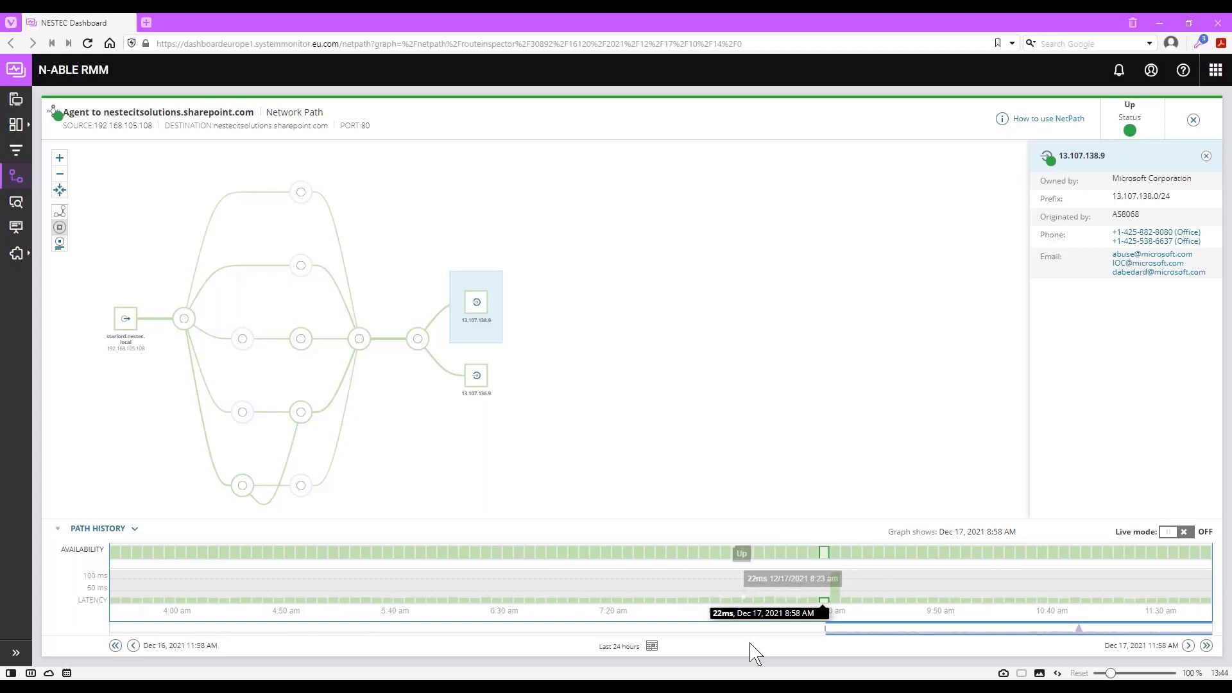
click(837, 597)
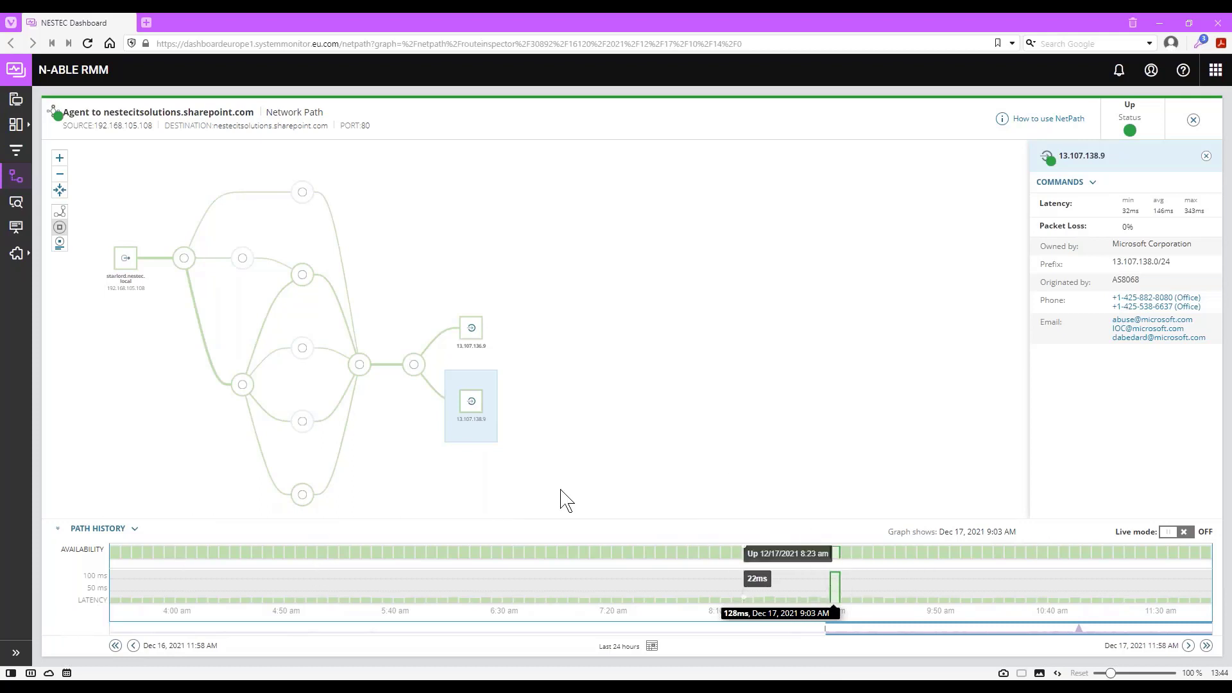
mouse_move(307, 355)
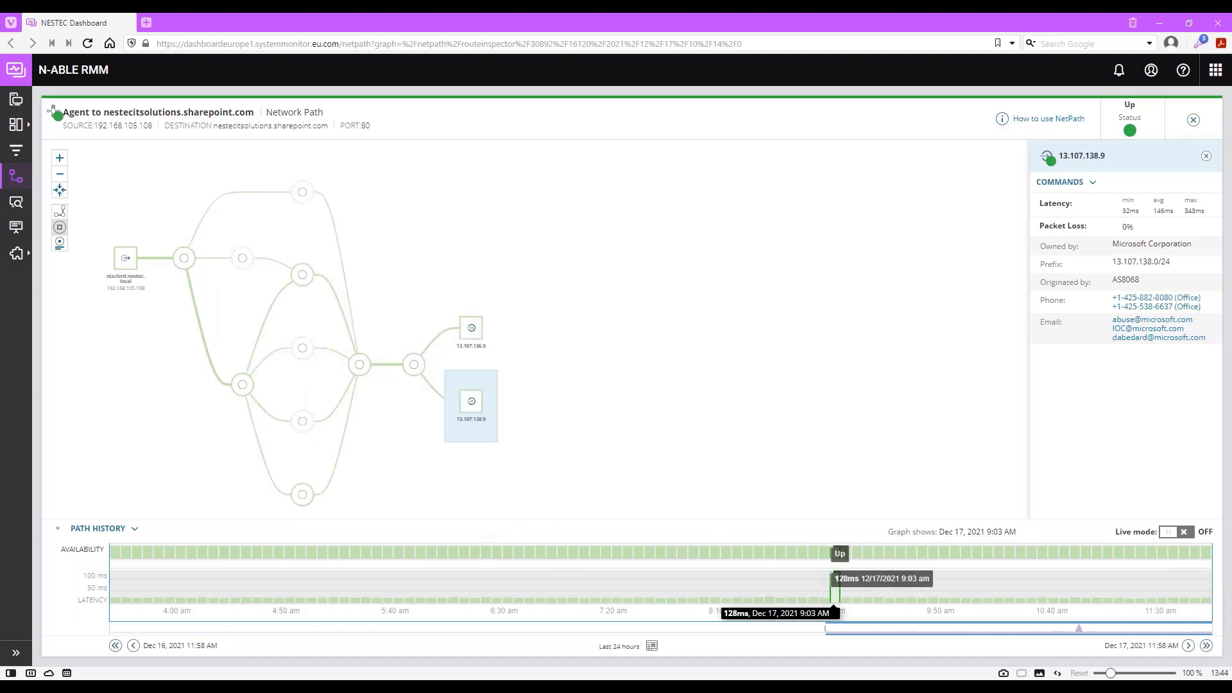
click(824, 606)
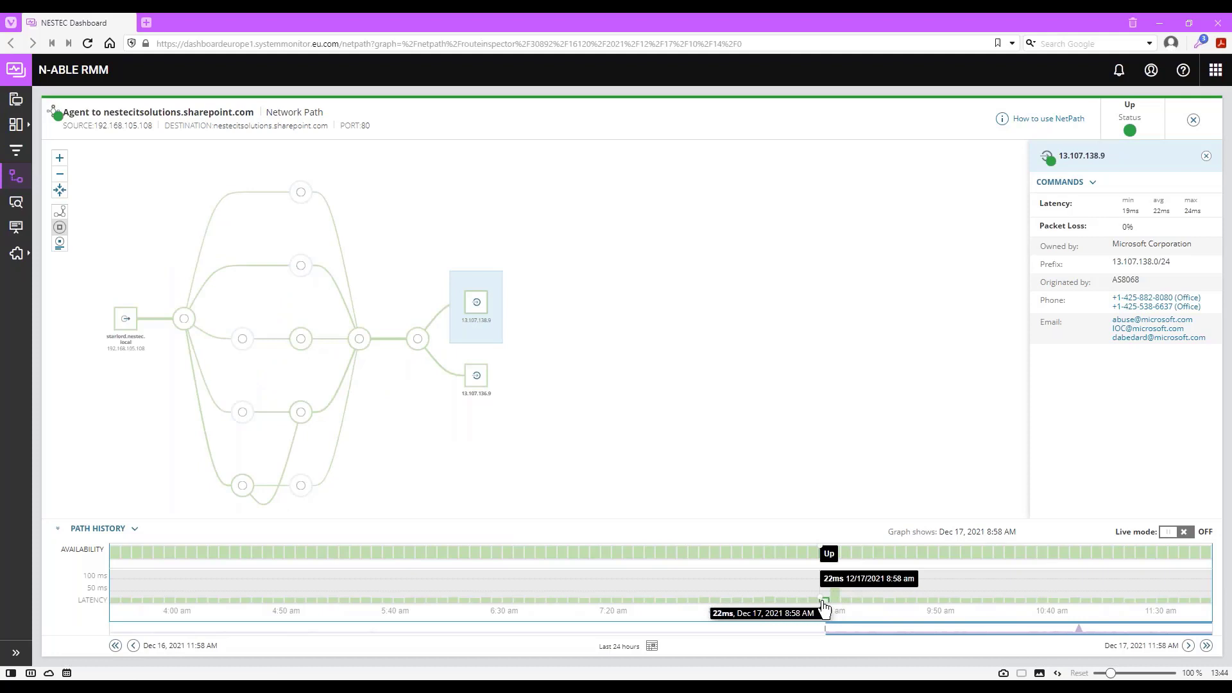
click(836, 606)
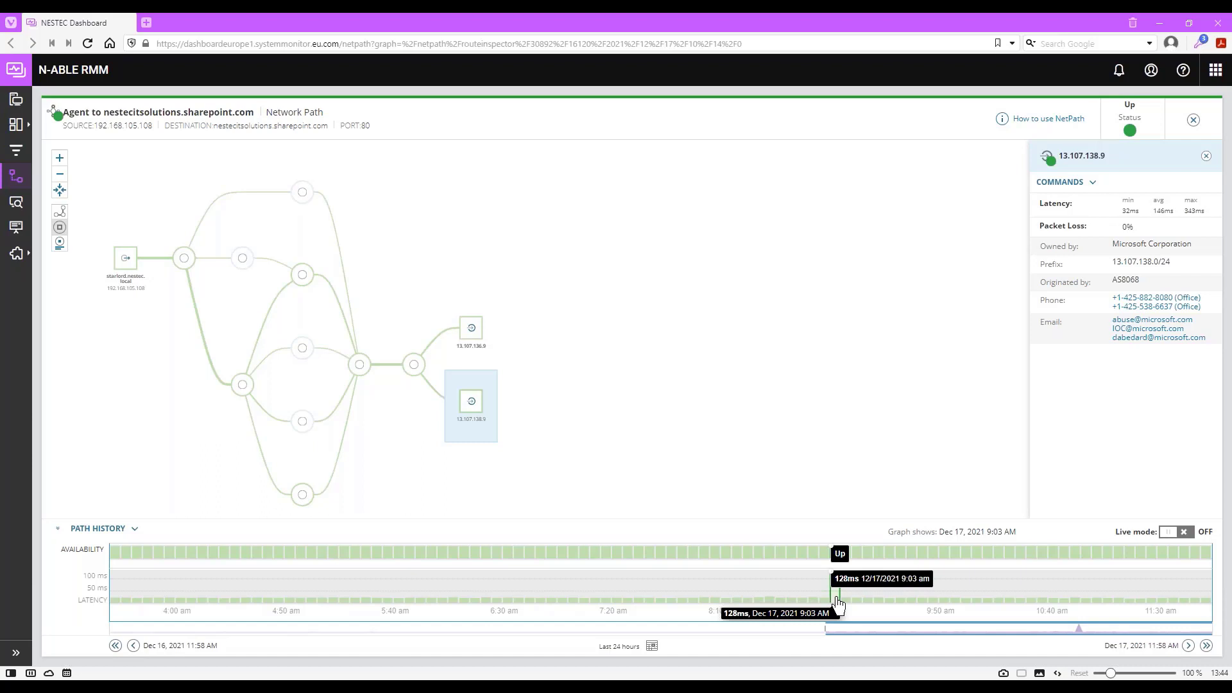
Show the Packet Loss (%) graph in the path history, and hide it again.
click(134, 529)
click(76, 582)
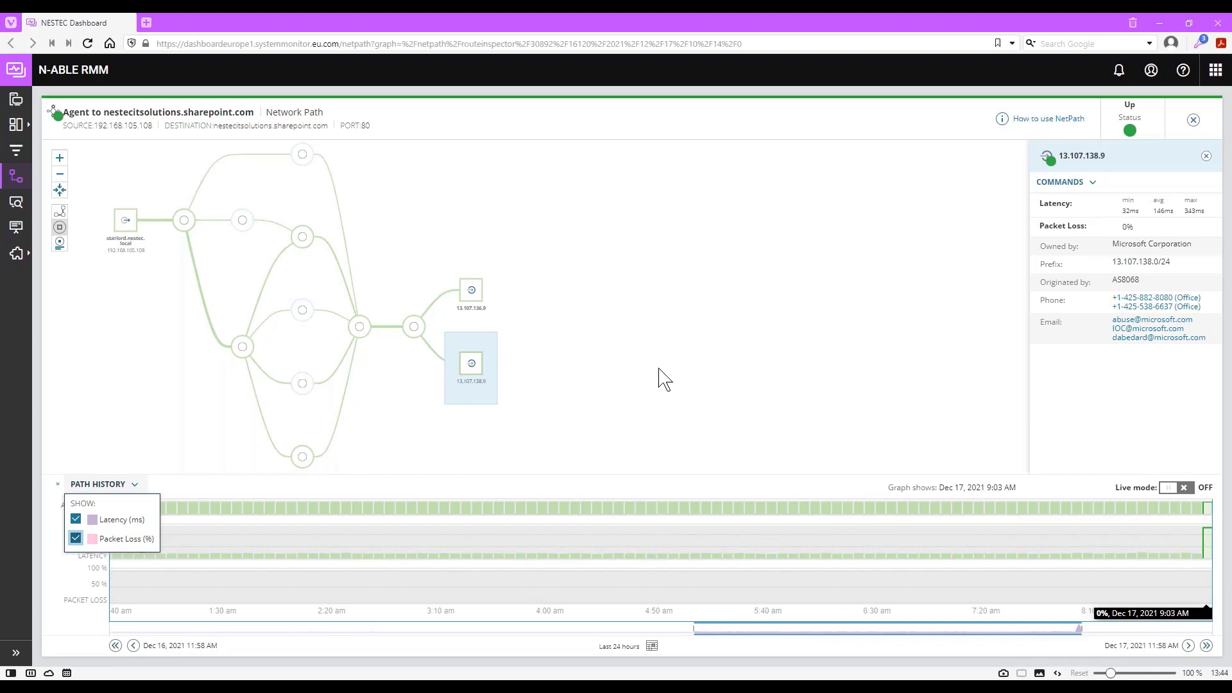
click(76, 538)
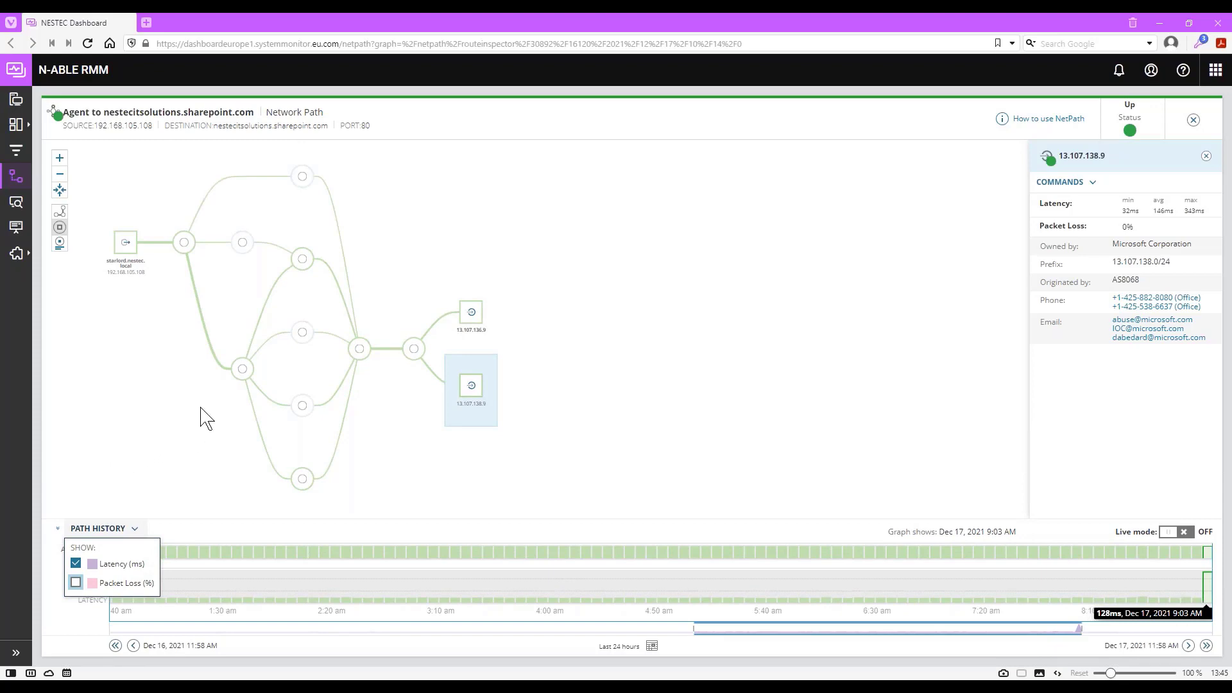
Select the 8:58 AM entry in the path history and inspect the route's intermediate nodes, including 192.168.1.1.
mouse_move(241, 376)
drag(974, 628, 1039, 628)
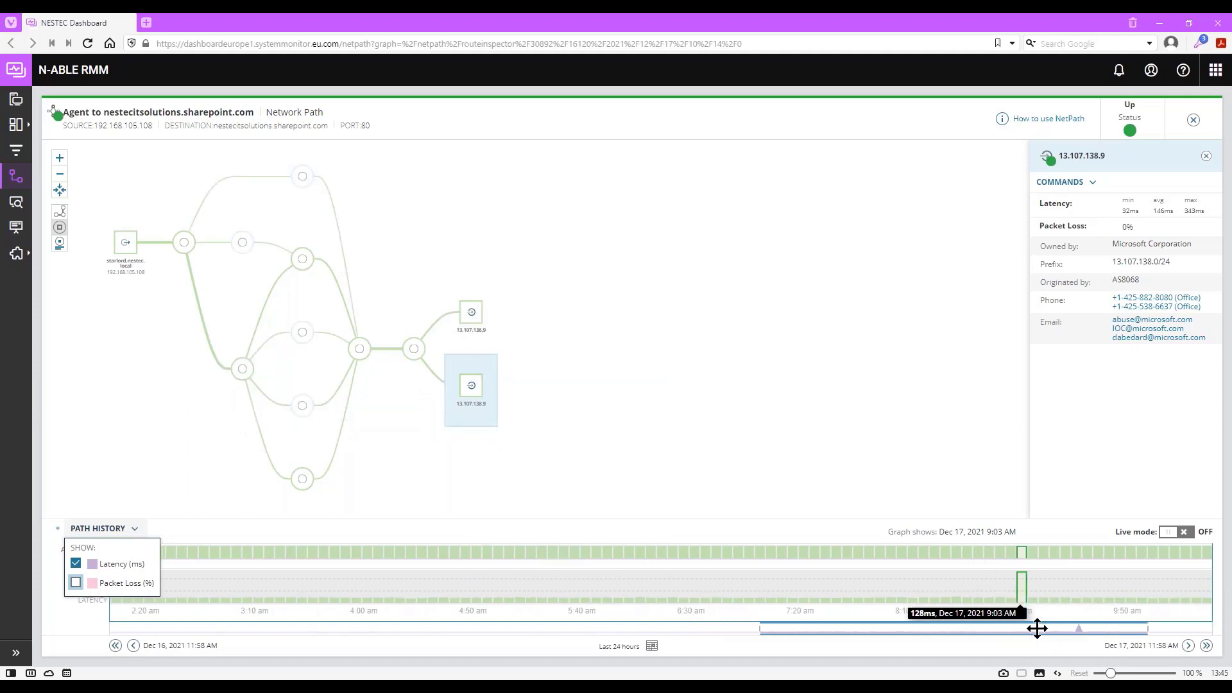
click(1012, 604)
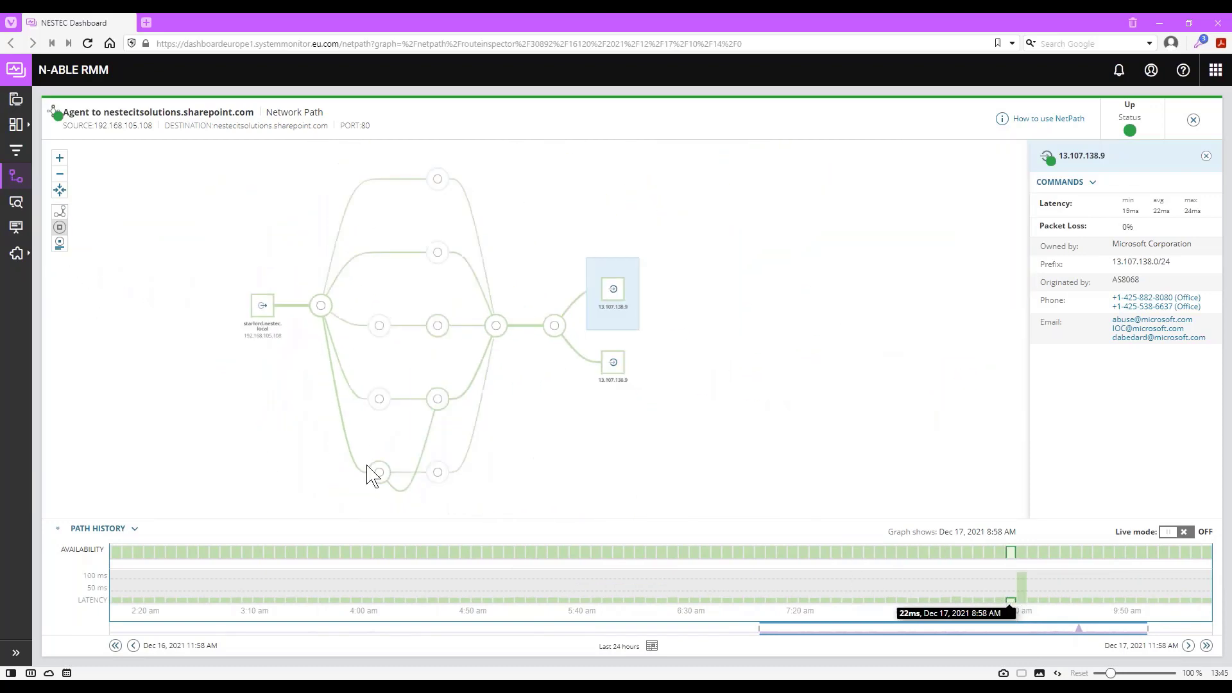
mouse_move(377, 482)
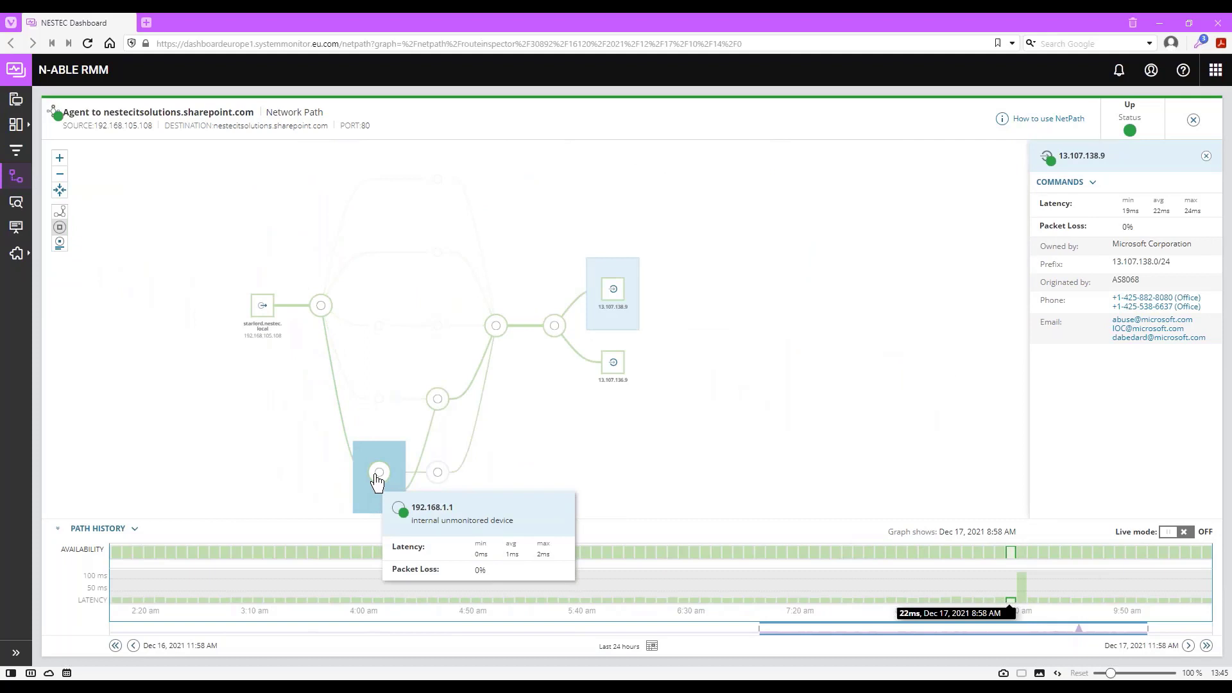
mouse_move(323, 310)
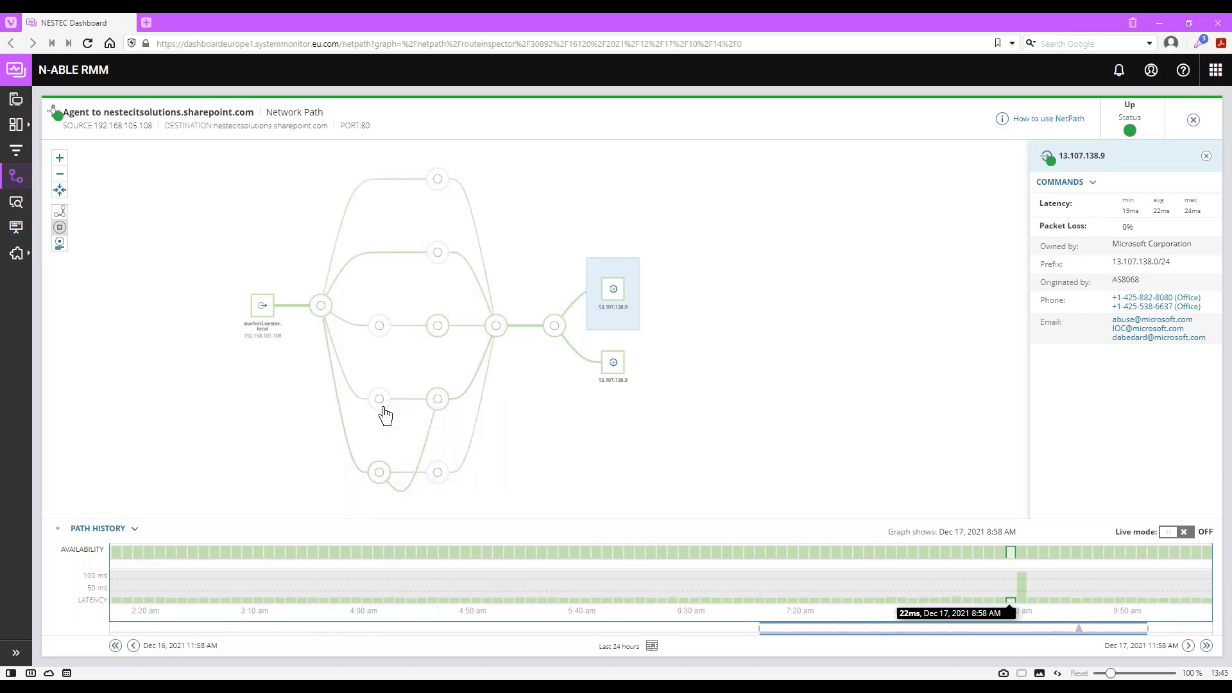
mouse_move(381, 404)
drag(383, 410, 384, 335)
Switch back to N-central and look through all devices, the Manage - Patch Status dashboard and Domain User Management.
click(1158, 23)
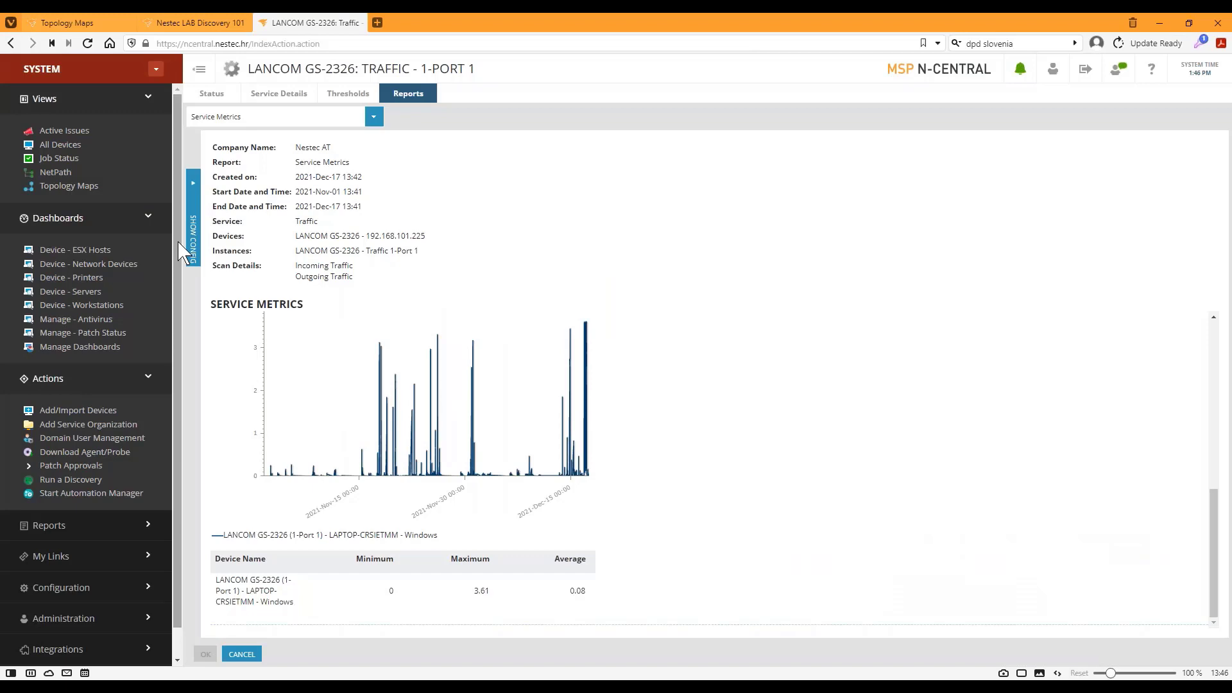
click(64, 147)
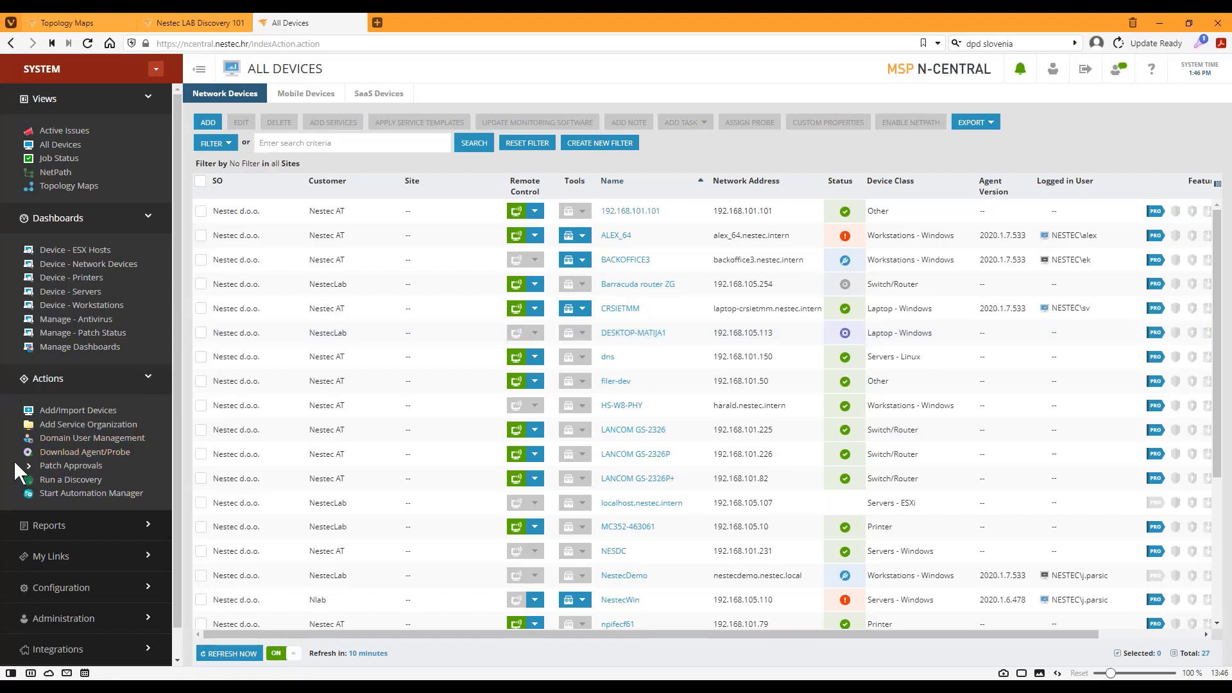
click(88, 333)
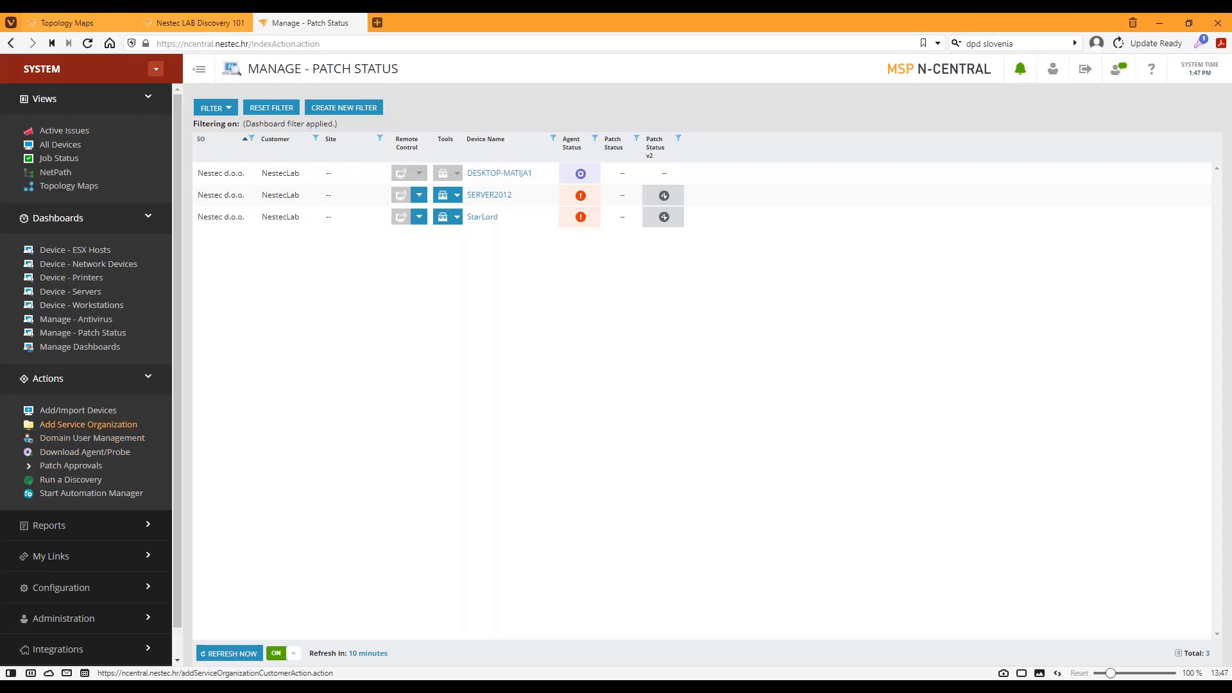
click(85, 441)
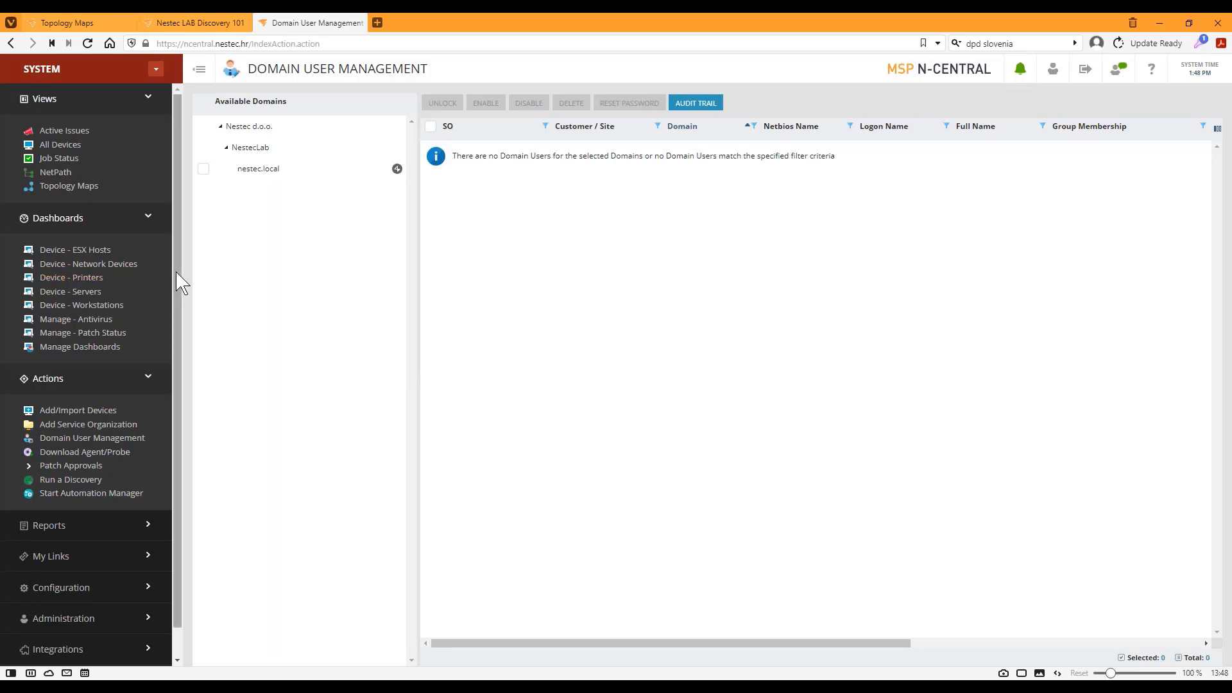
mouse_move(181, 283)
mouse_down()
mouse_move(179, 325)
mouse_move(185, 262)
mouse_up()
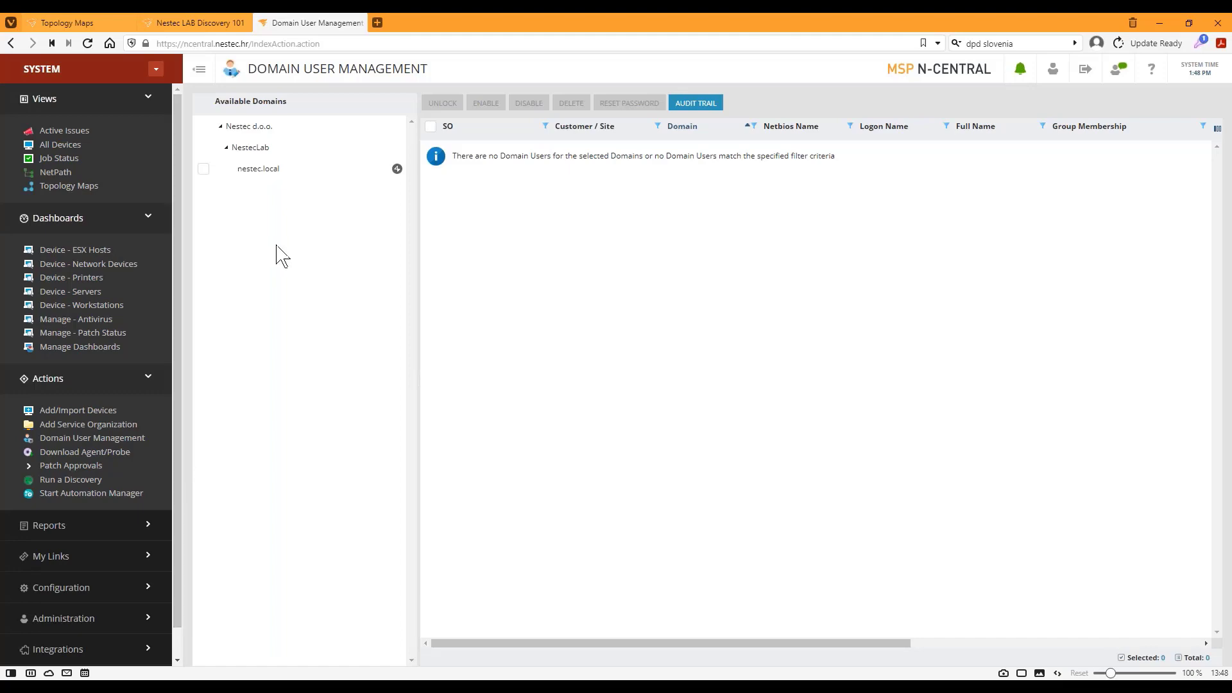
Open LANCOM GS-2326P's monitored services from the all-devices list and check the TEST - Lancom system date and Traffic services.
click(54, 145)
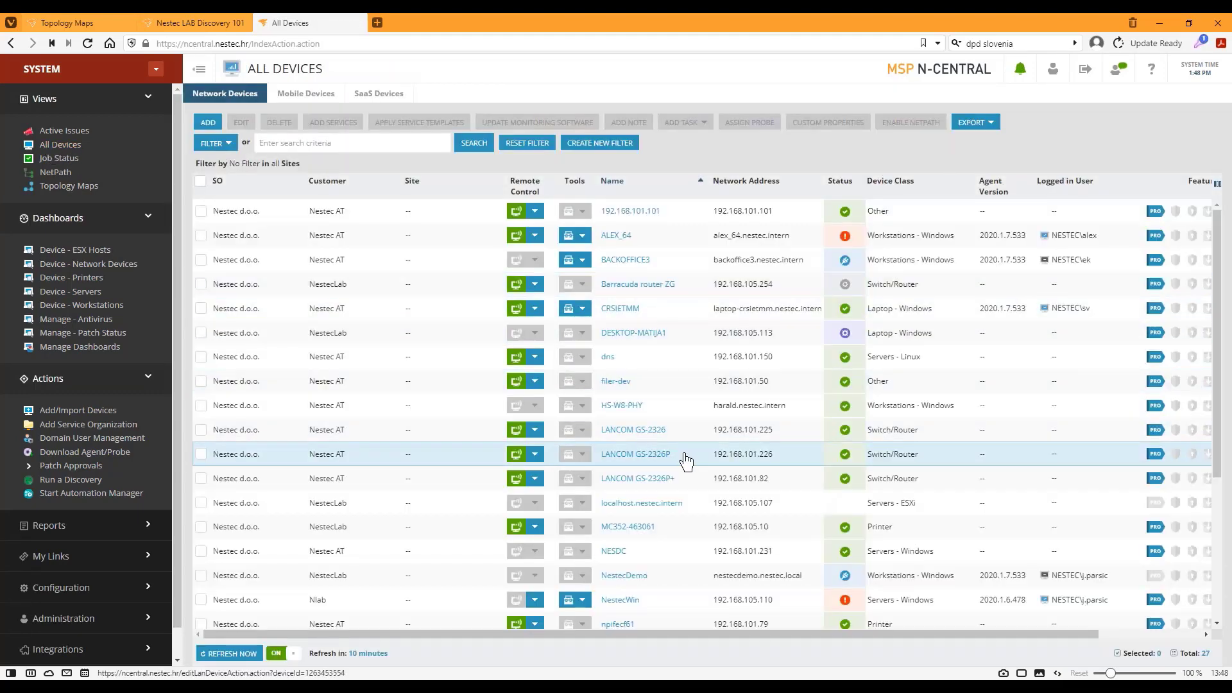
click(629, 456)
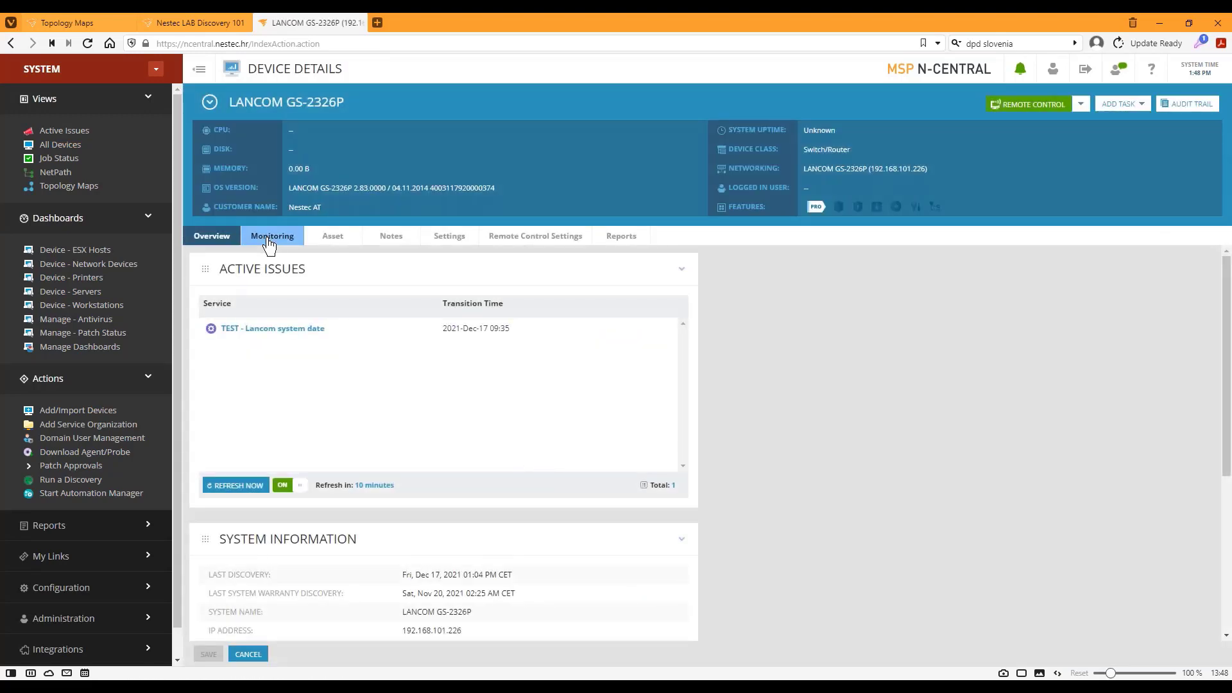
click(270, 237)
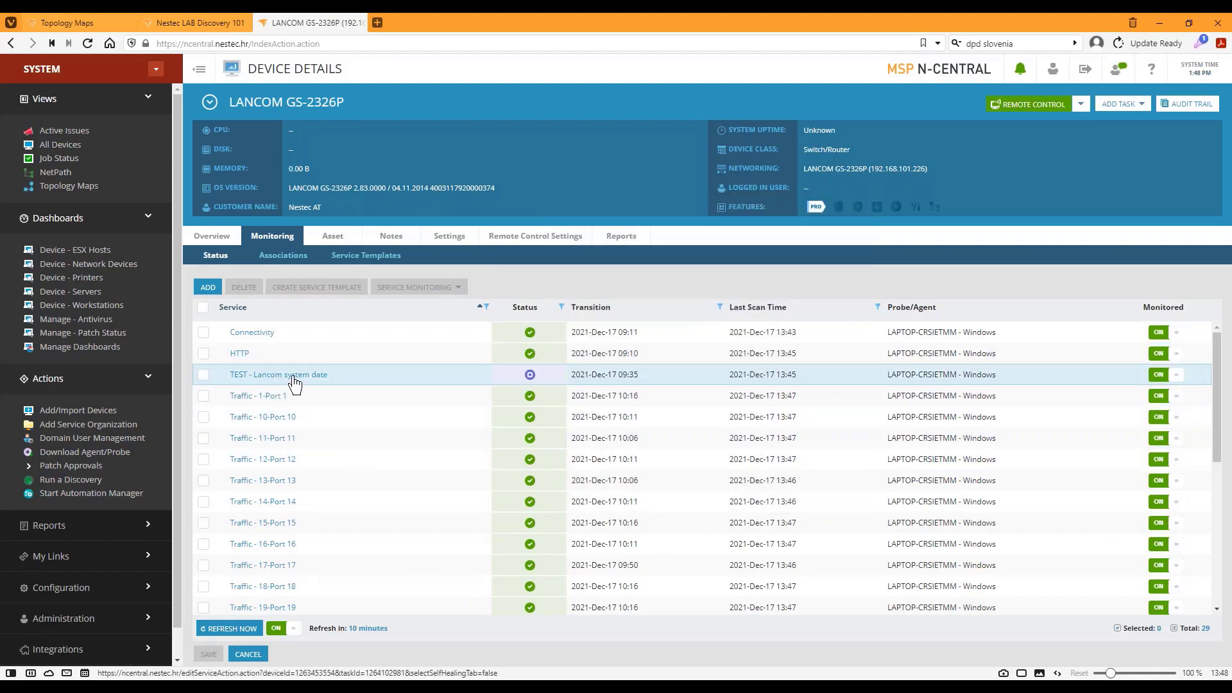
mouse_move(529, 379)
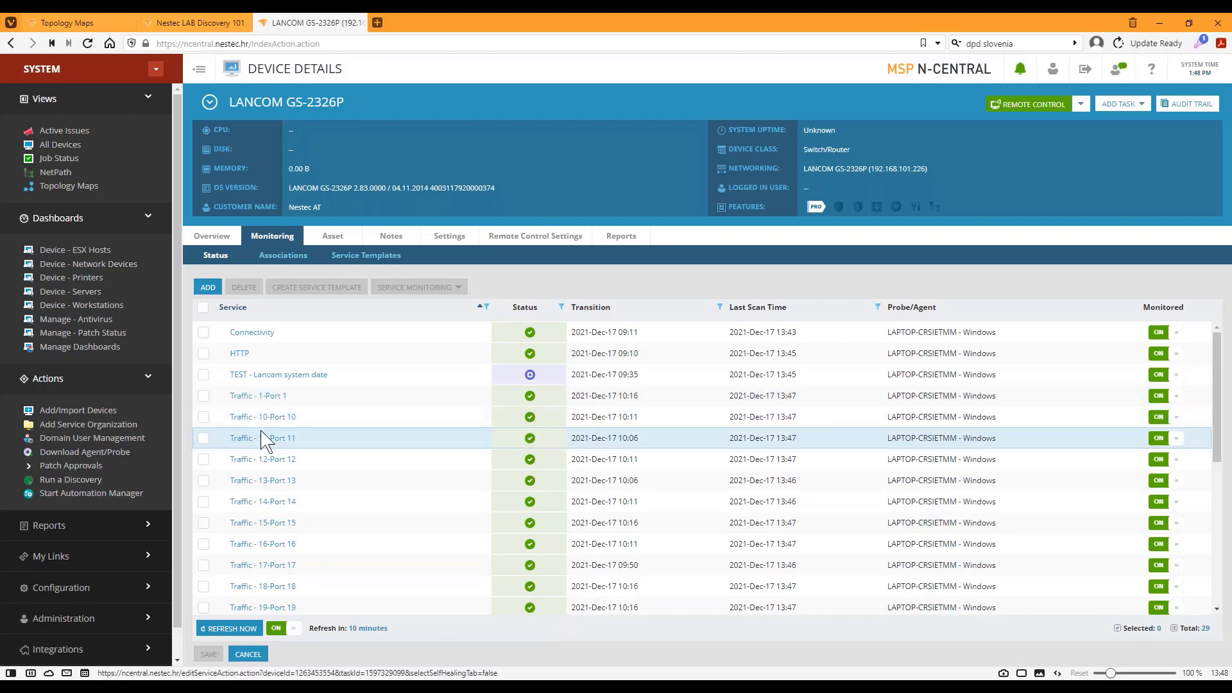
scroll(289, 472, down, 4)
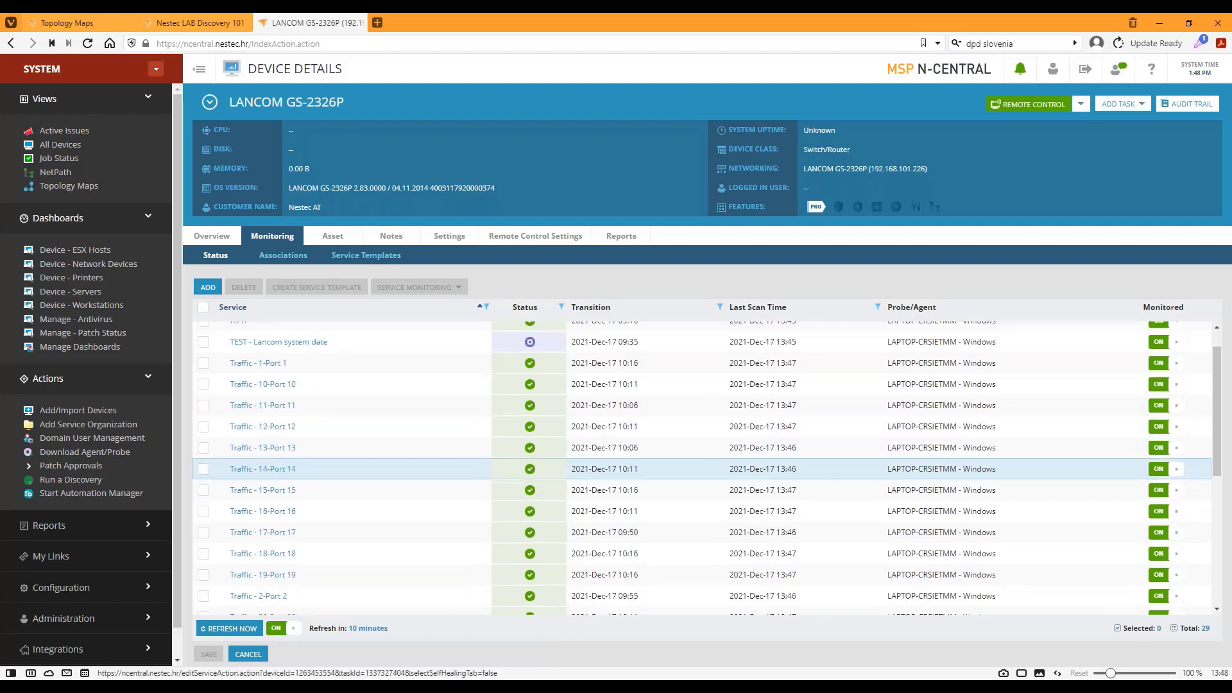
scroll(286, 475, up, 4)
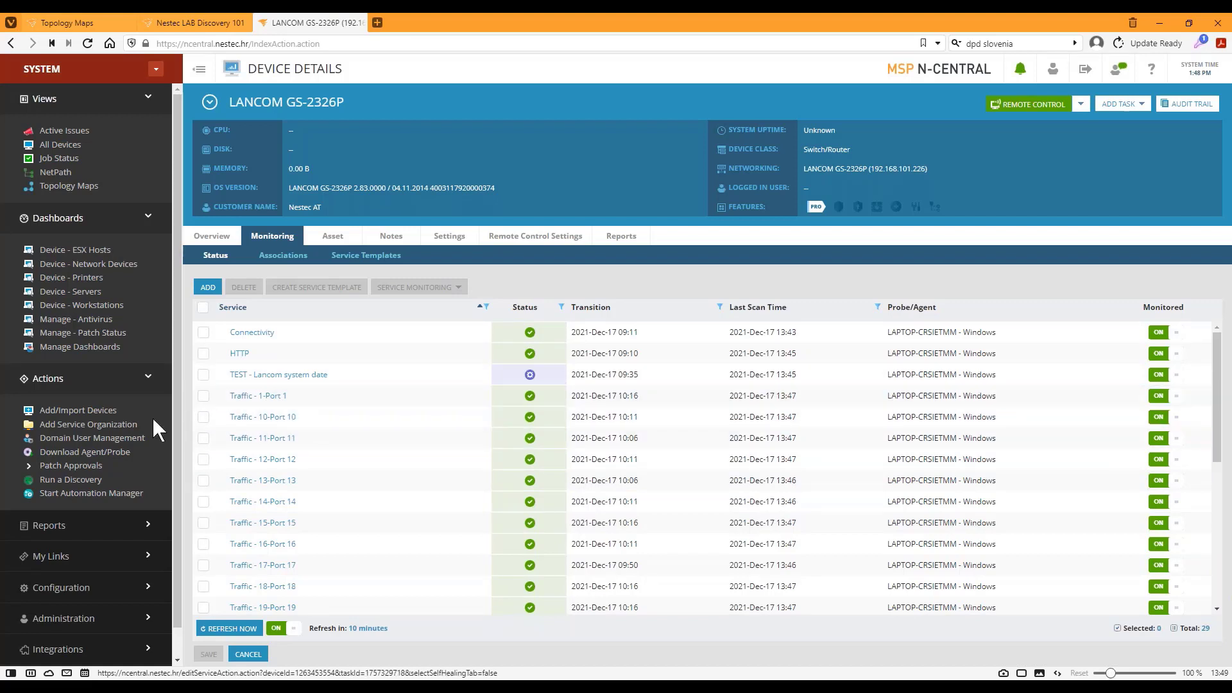
Open the Custom Services list in the Service Management section of the system administration.
drag(180, 379, 180, 421)
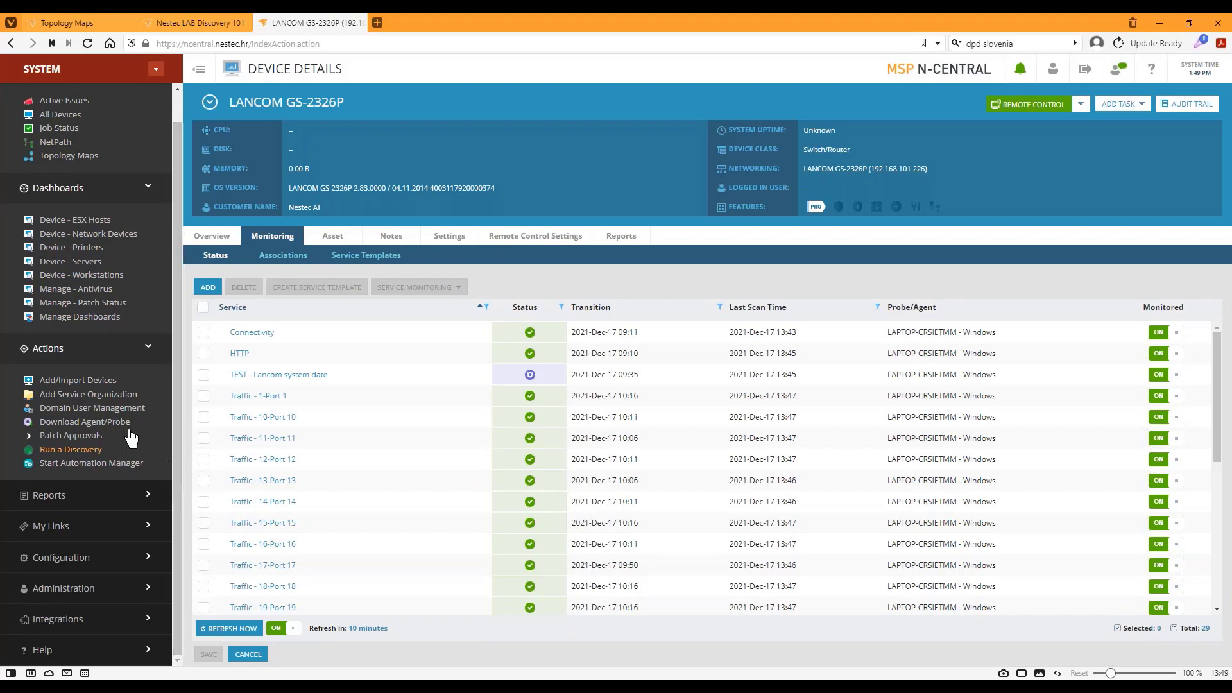
click(71, 563)
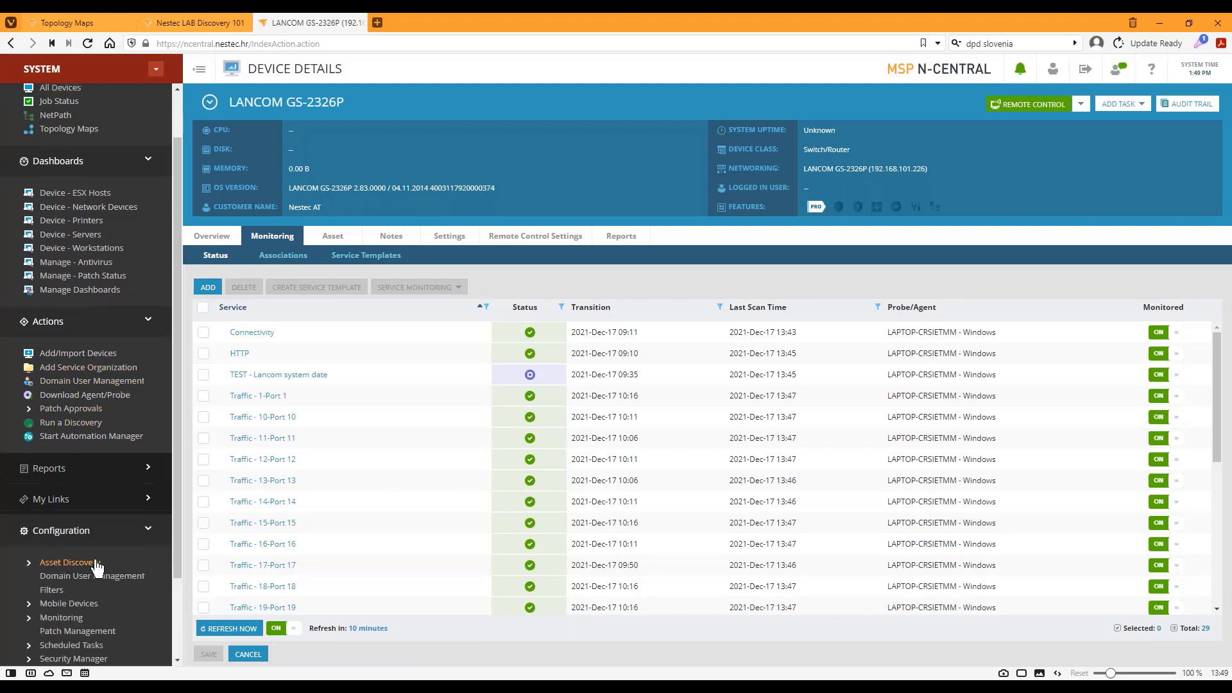
scroll(103, 568, down, 2)
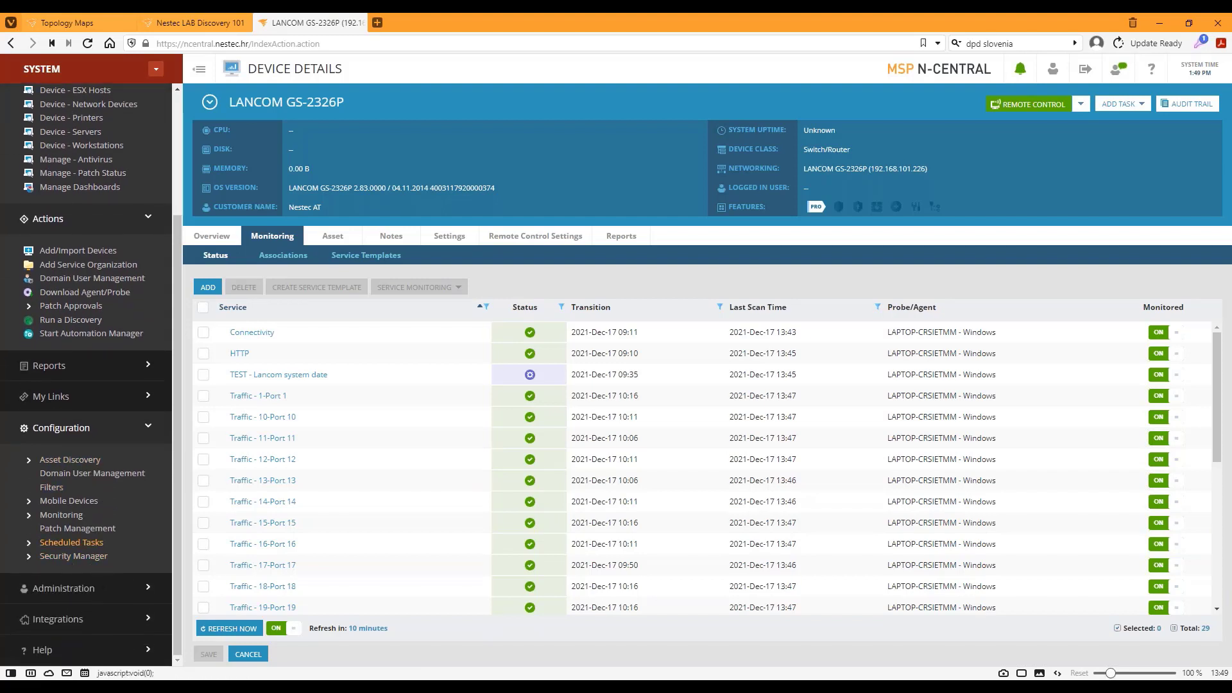
click(143, 589)
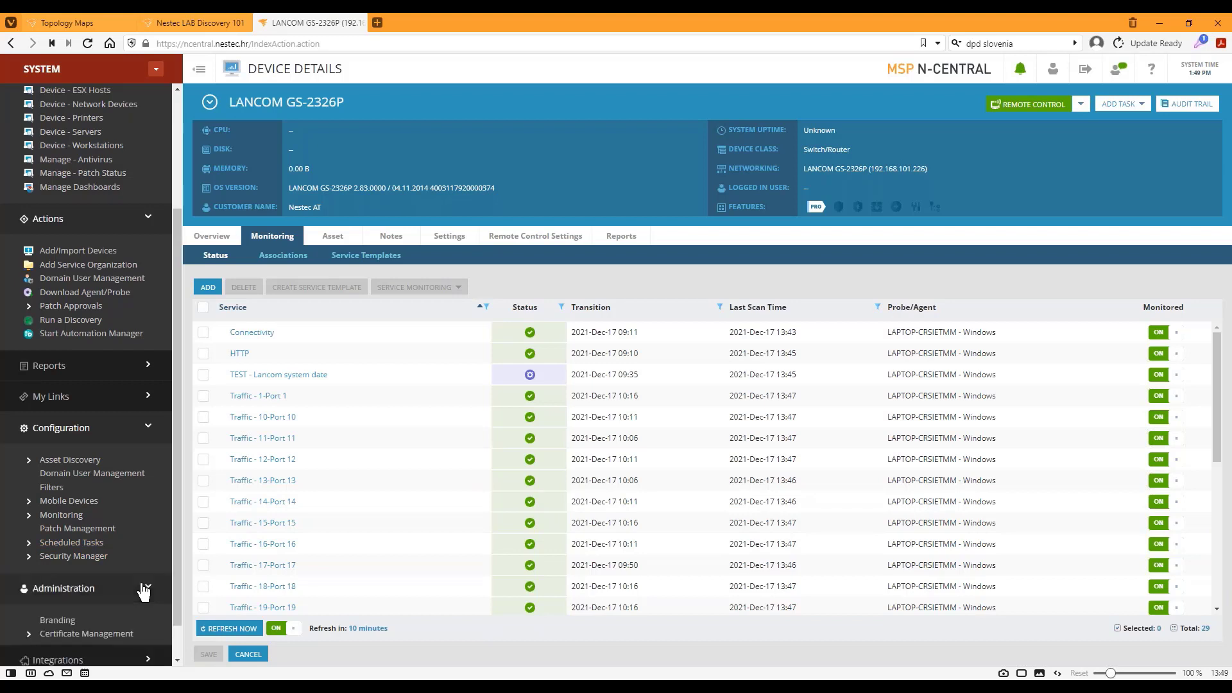
scroll(144, 589, down, 4)
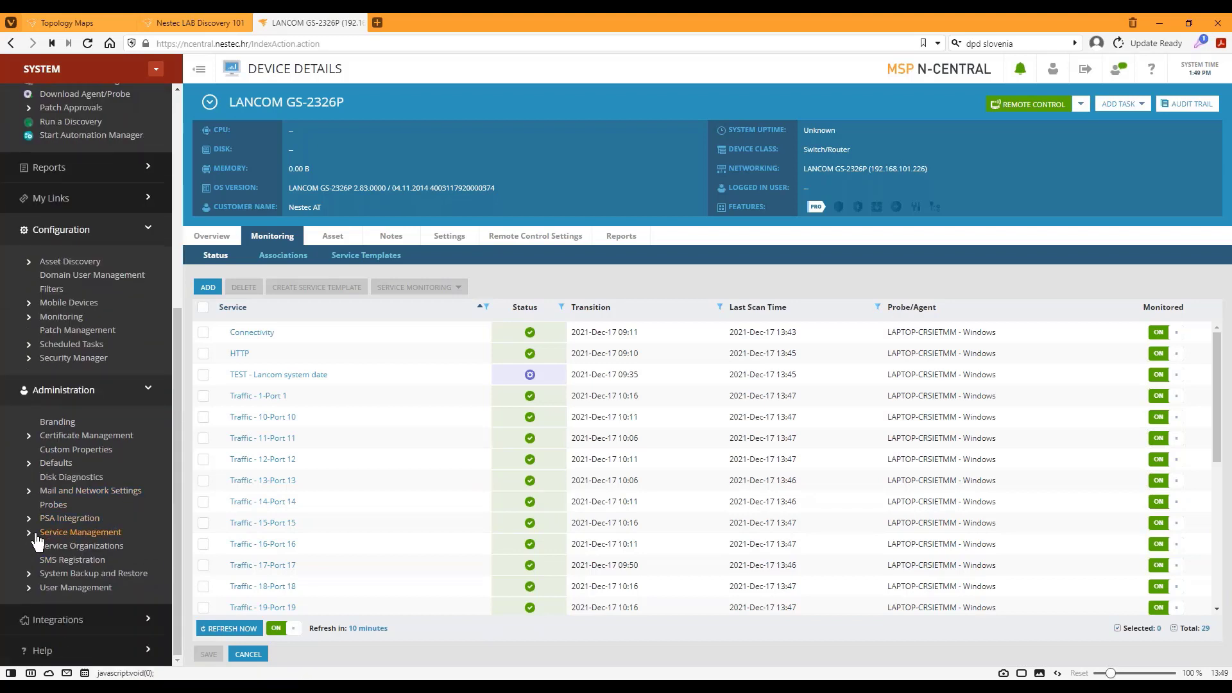
click(39, 534)
click(82, 543)
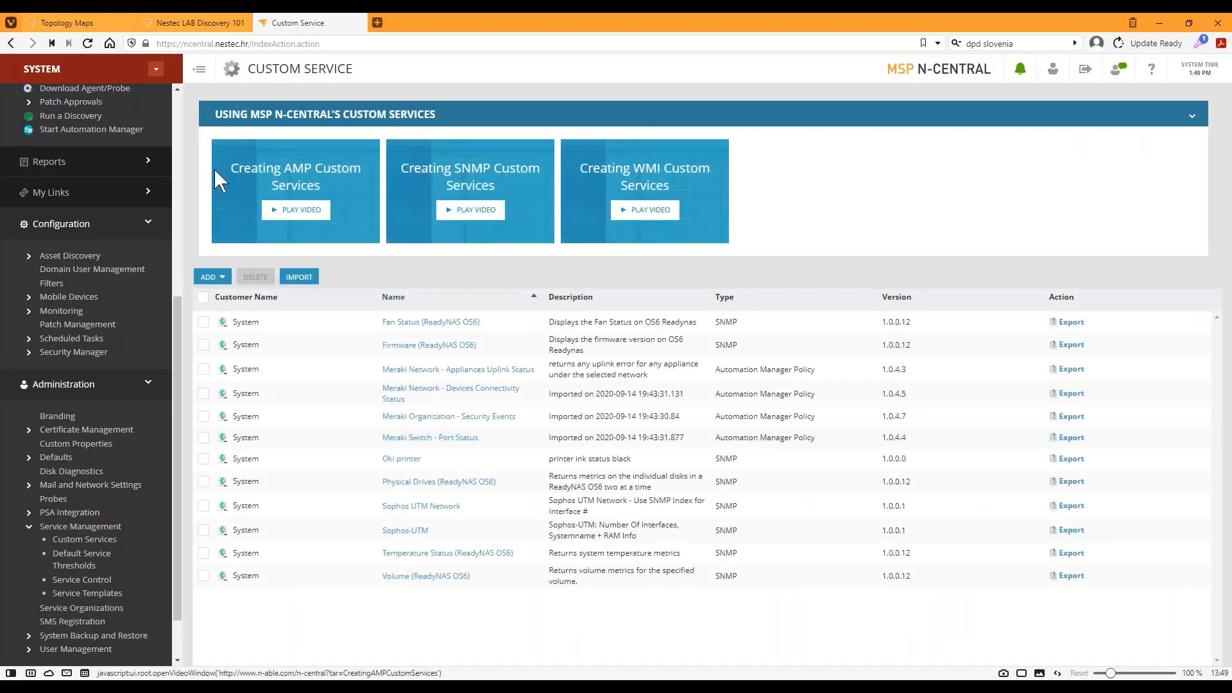
Switch to the Nestec d.o.o. level and look through its Custom Services list in Service Management.
click(155, 69)
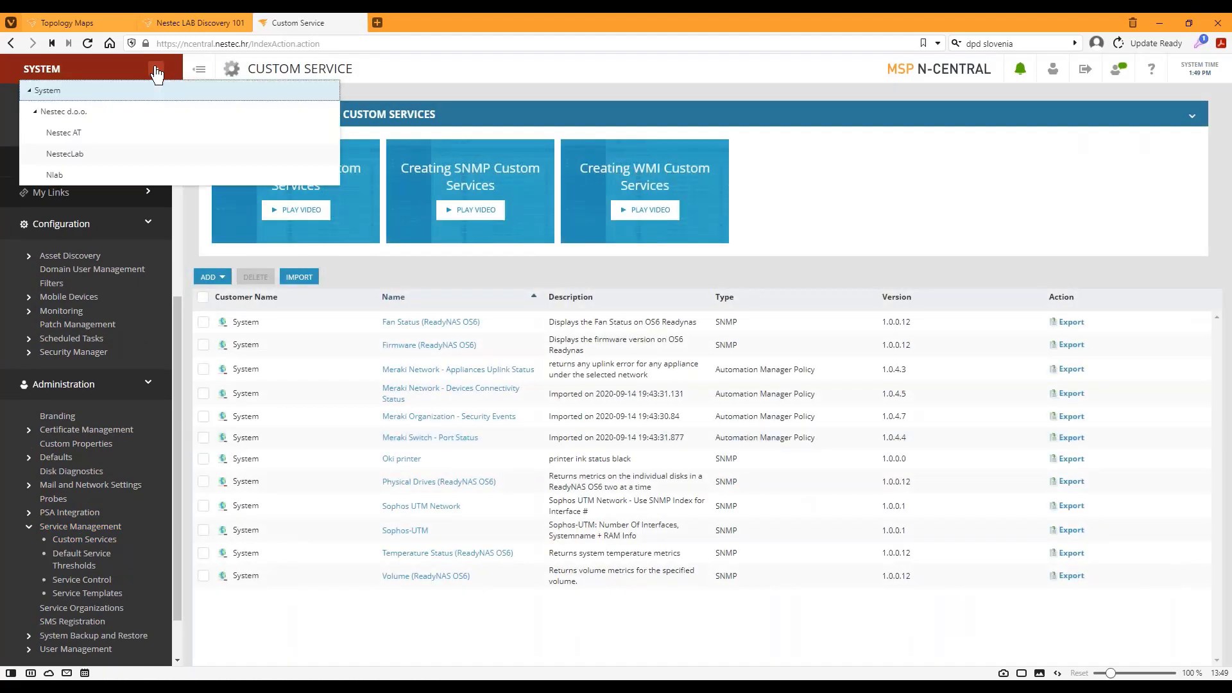
click(64, 111)
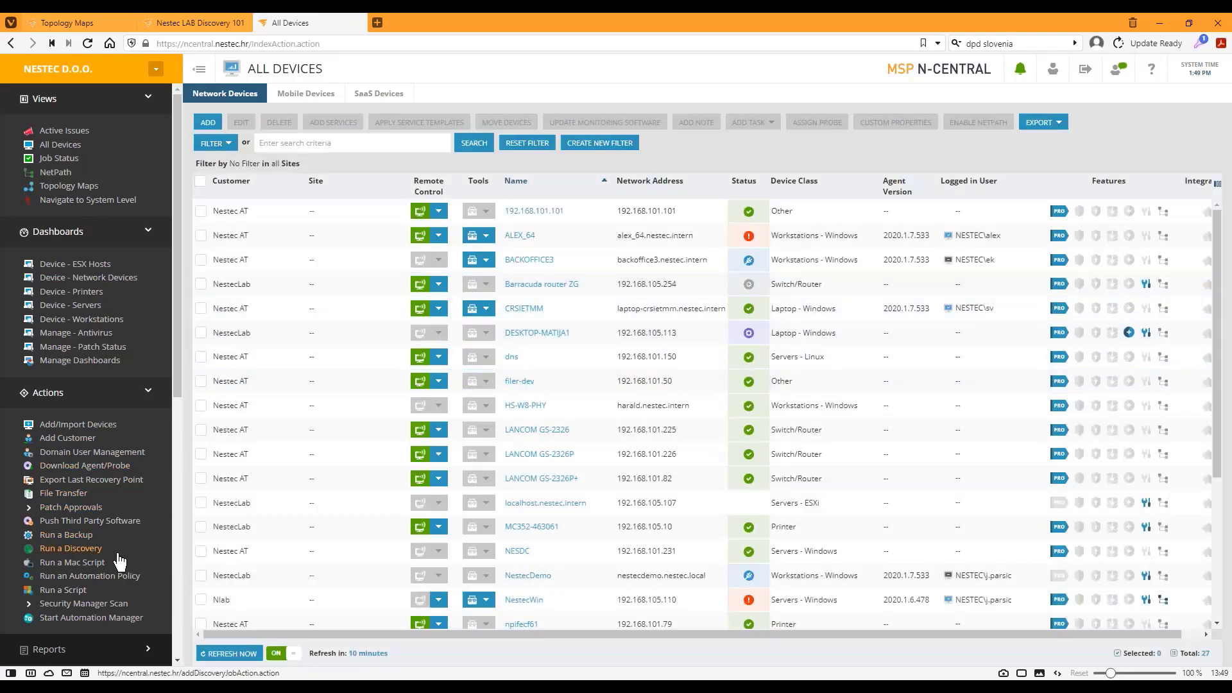
scroll(119, 561, down, 8)
click(104, 536)
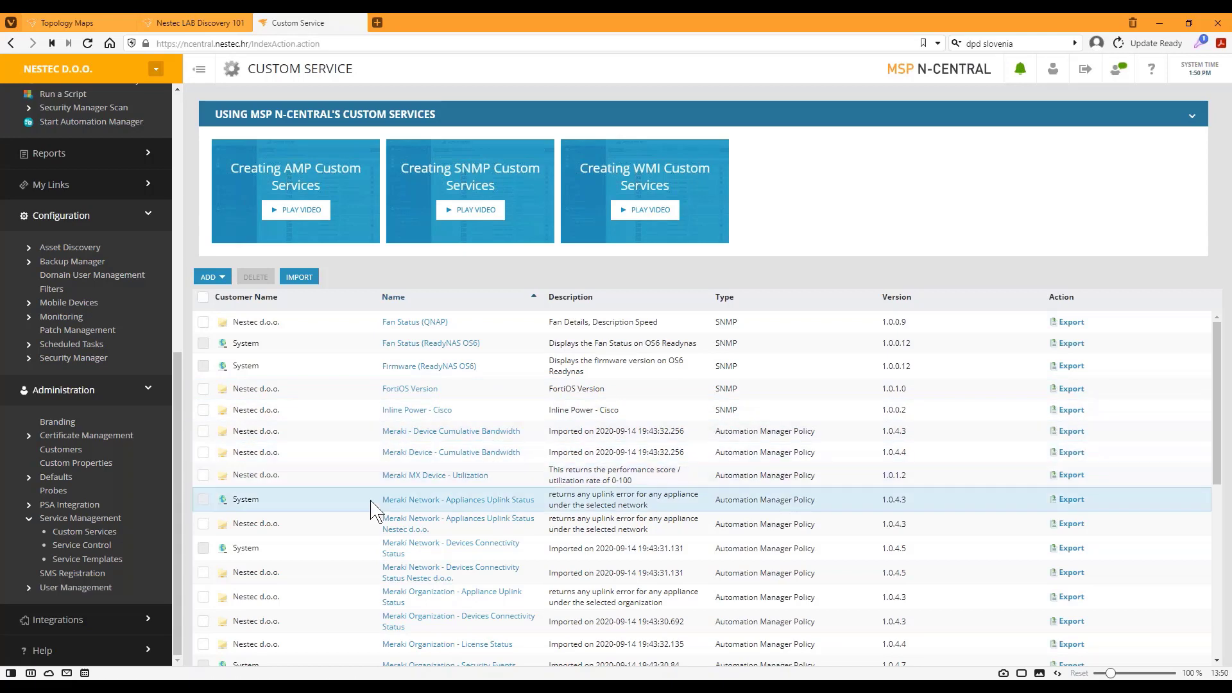
scroll(374, 512, down, 3)
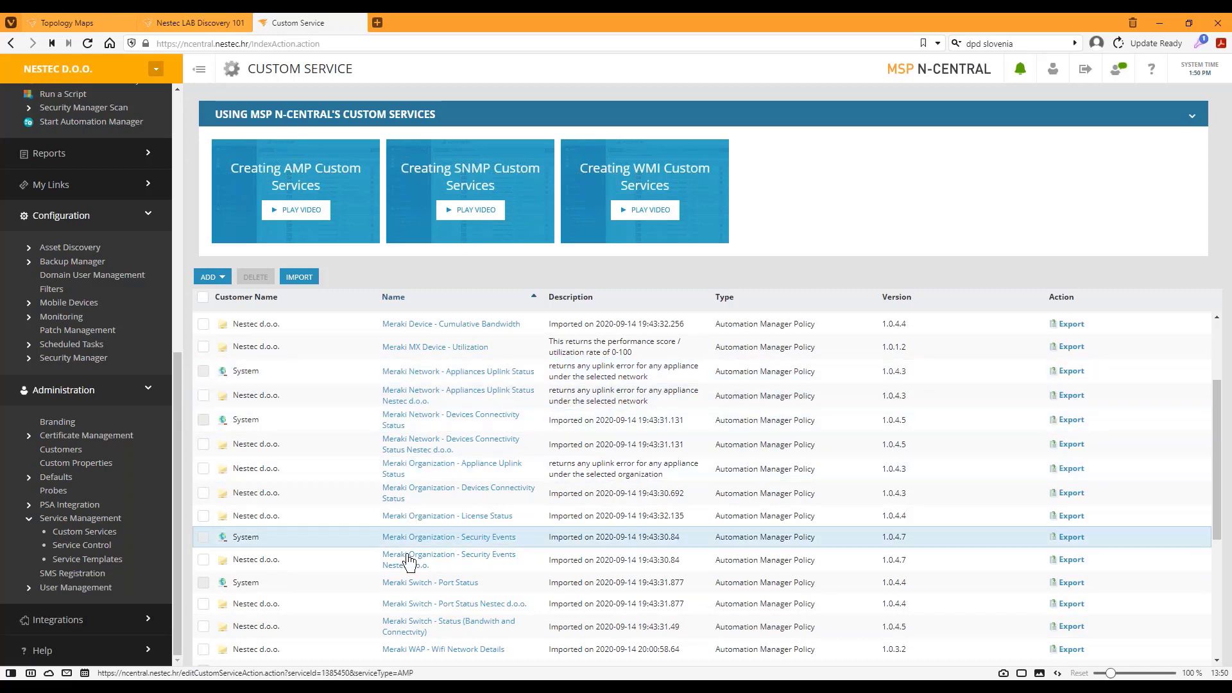
scroll(409, 563, down, 1)
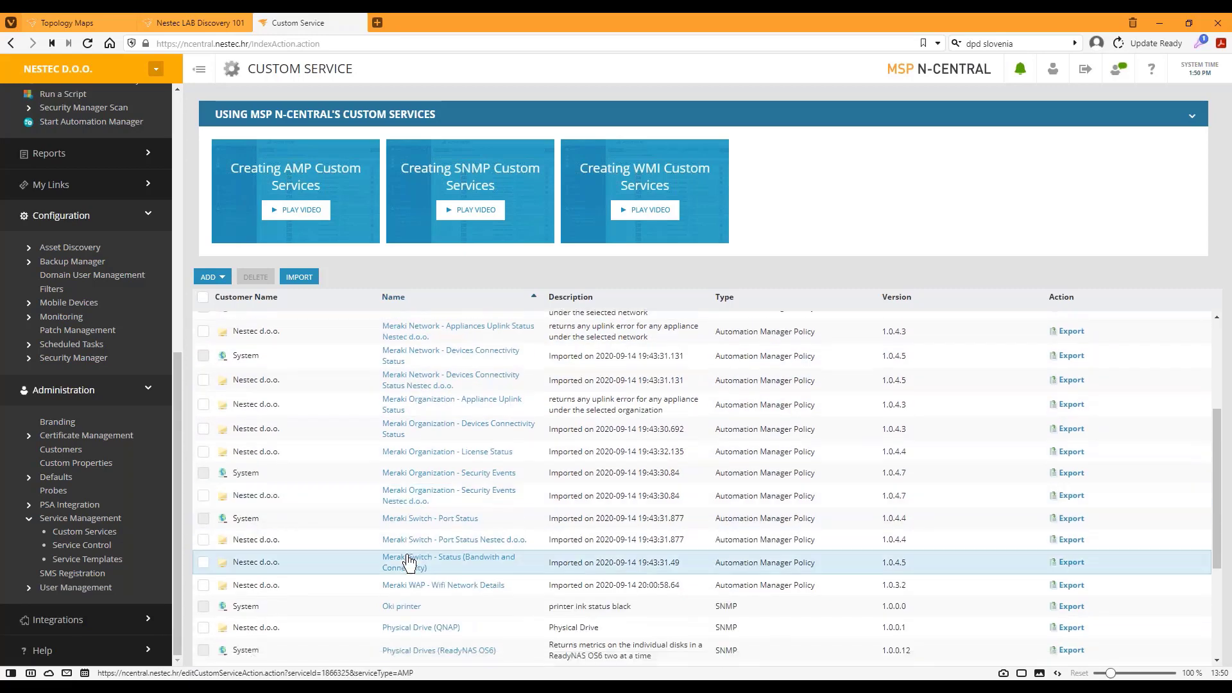
scroll(405, 567, down, 1)
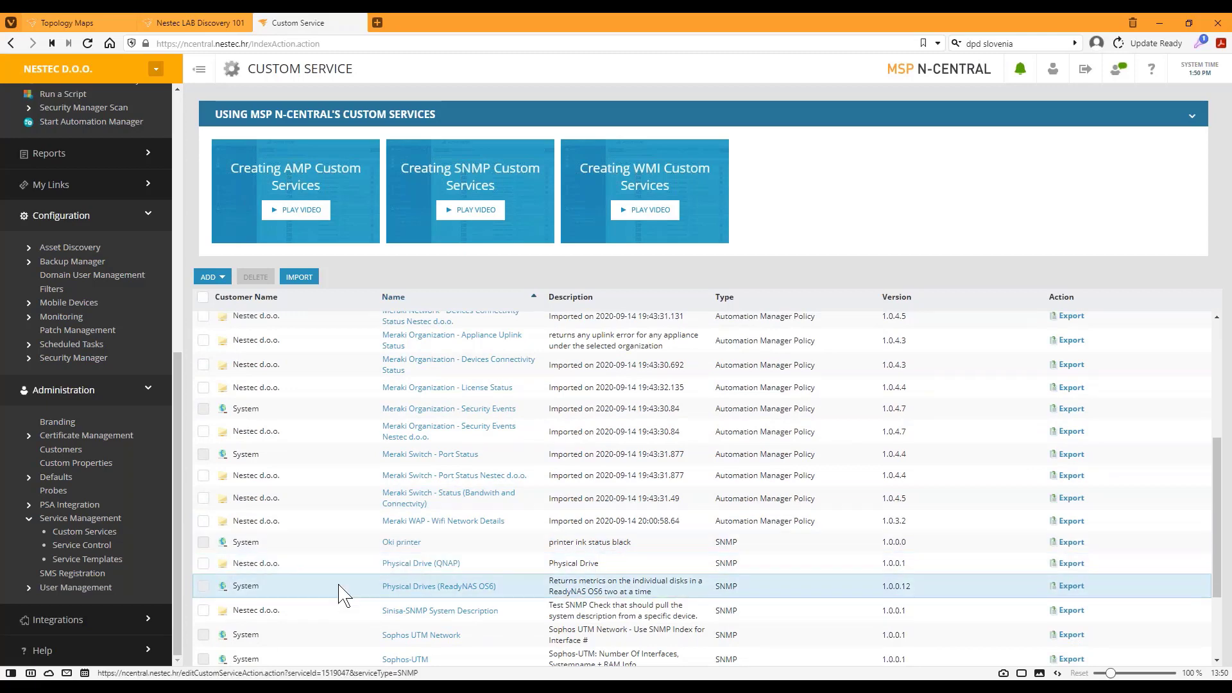
scroll(423, 626, down, 1)
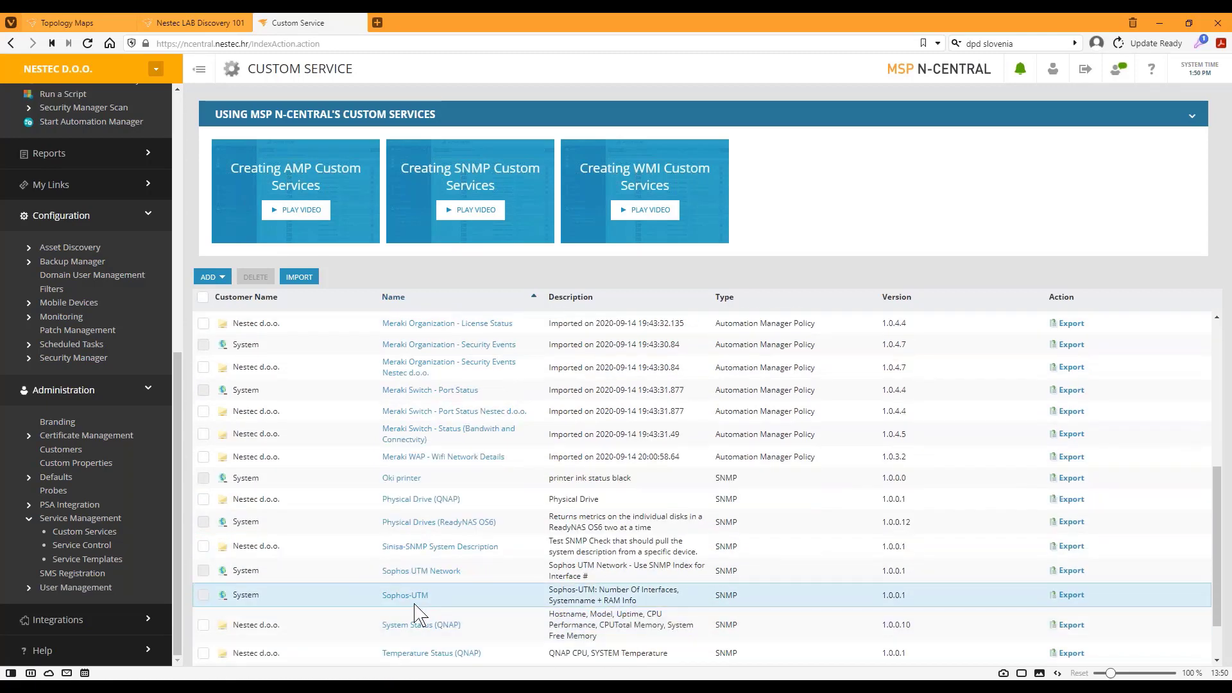
scroll(408, 610, down, 1)
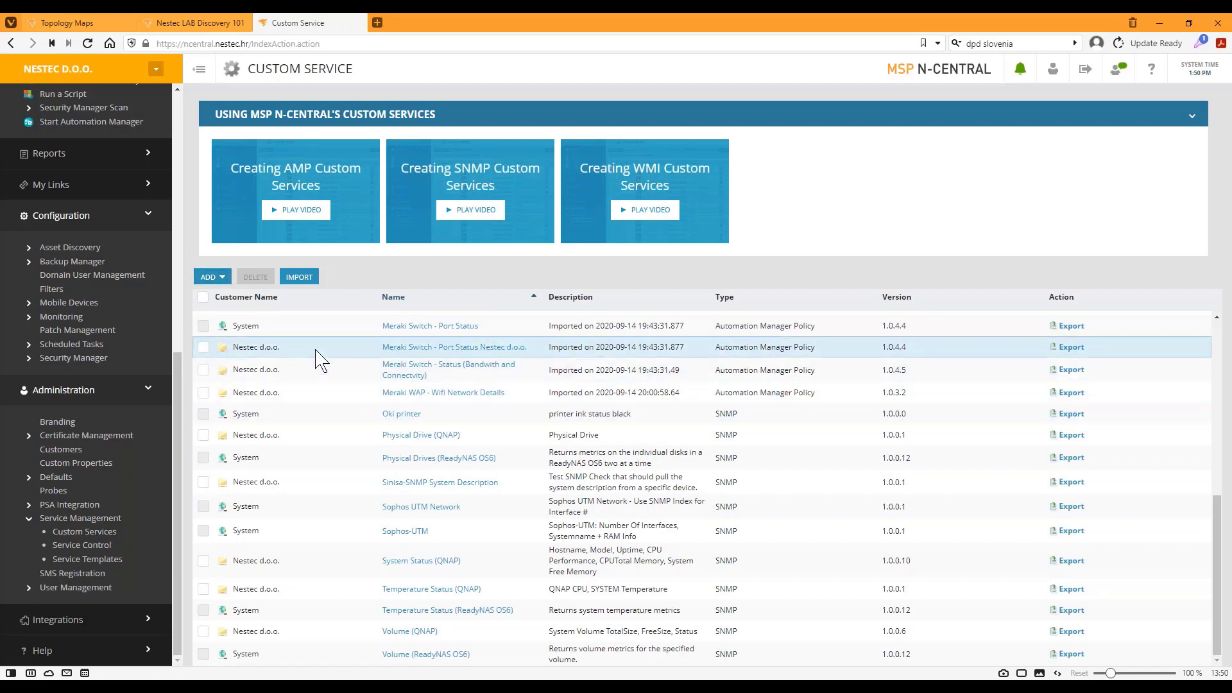
Start a new SNMP custom service and add a query to it.
click(223, 283)
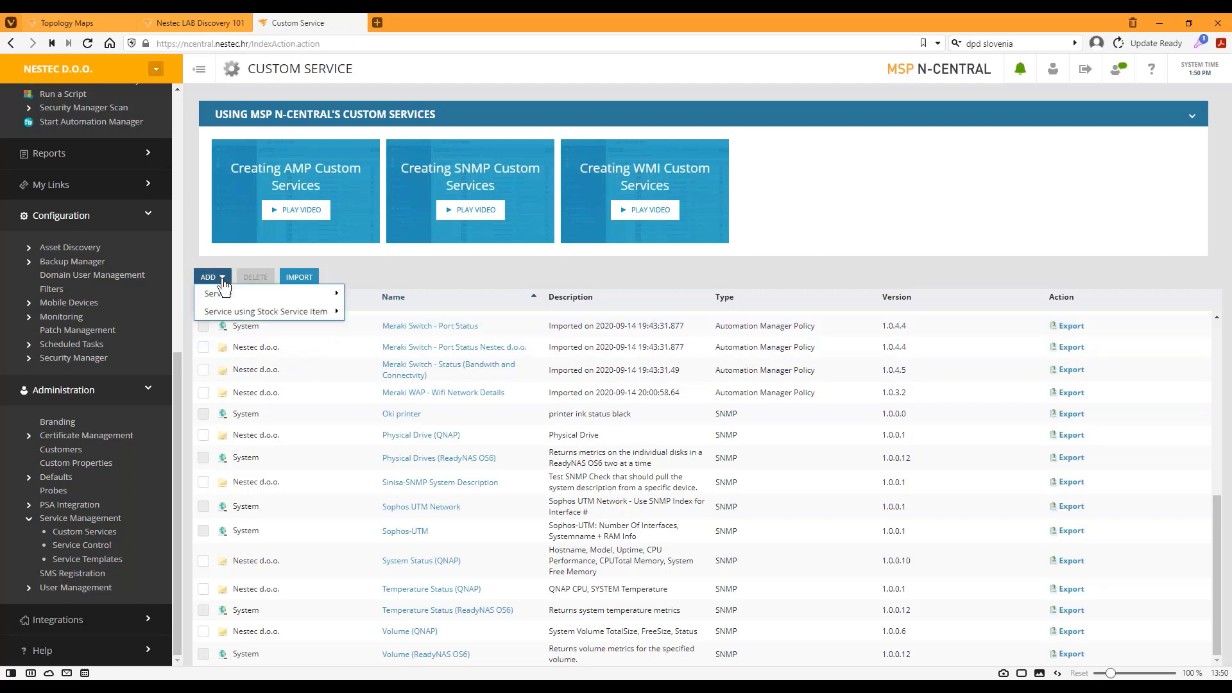
mouse_move(305, 302)
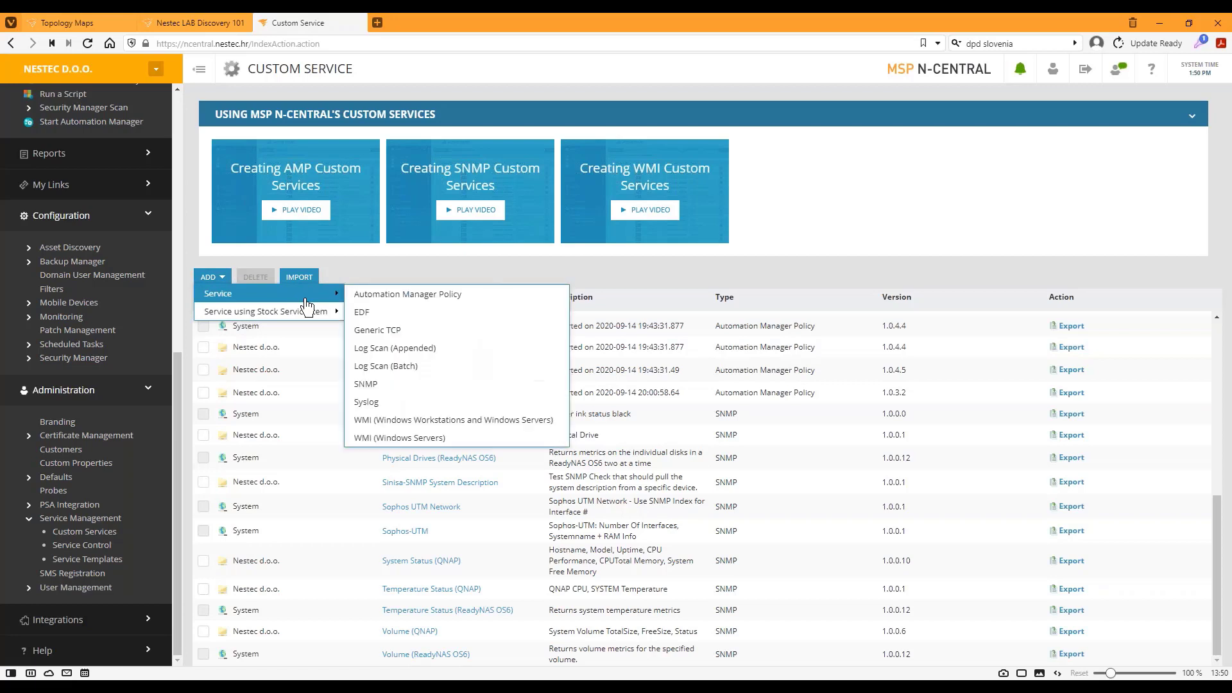
click(446, 384)
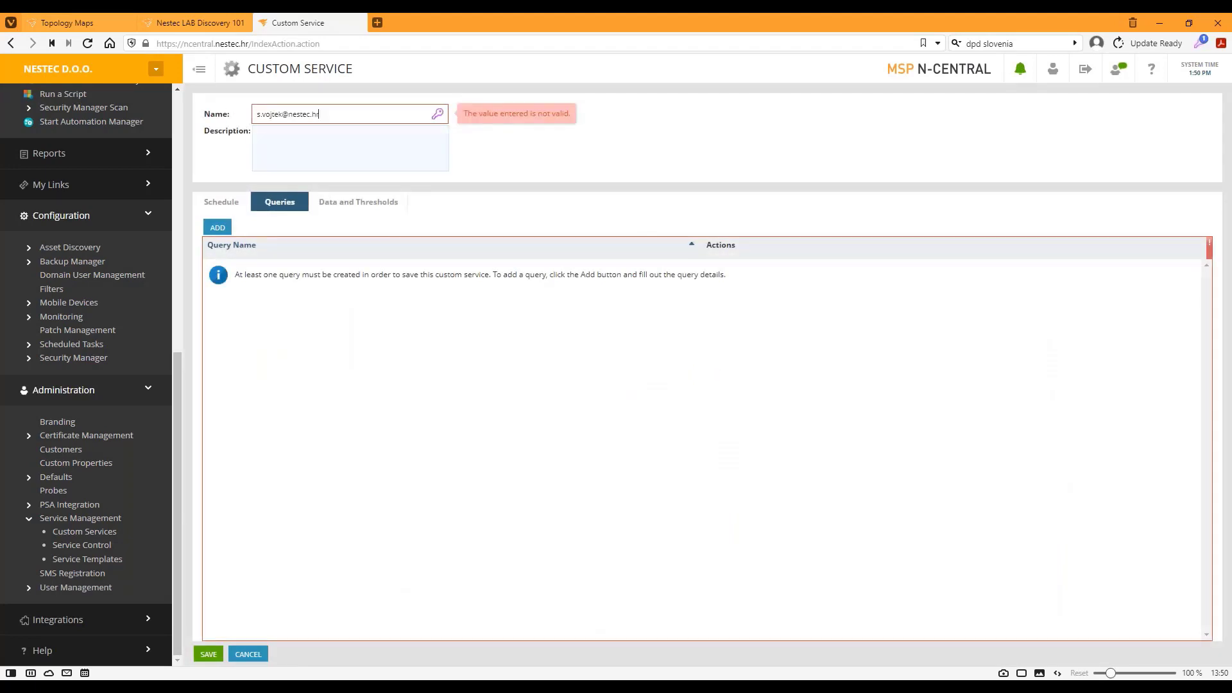
triple_click(332, 116)
key(BackSpace)
key(ctrl+z)
click(219, 229)
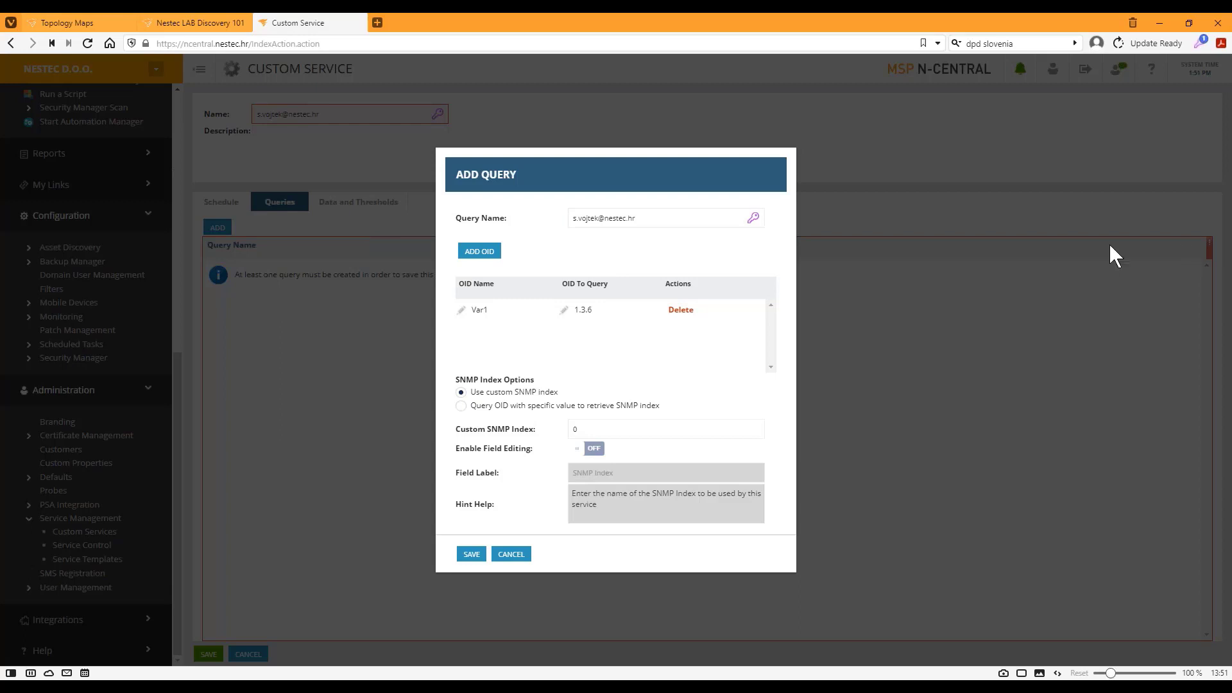
Switch to iReasoning MIB Browser and look up the OID of hrMemorySize under host and hrStorage.
drag(835, 250, 671, 122)
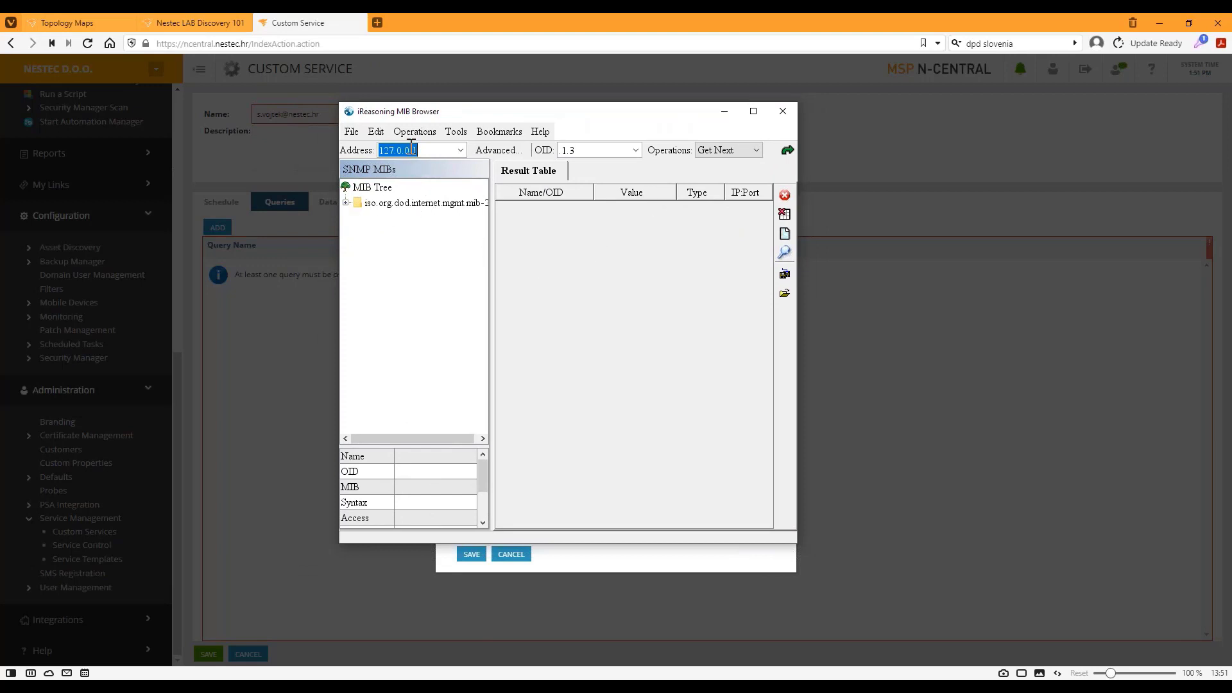
click(347, 203)
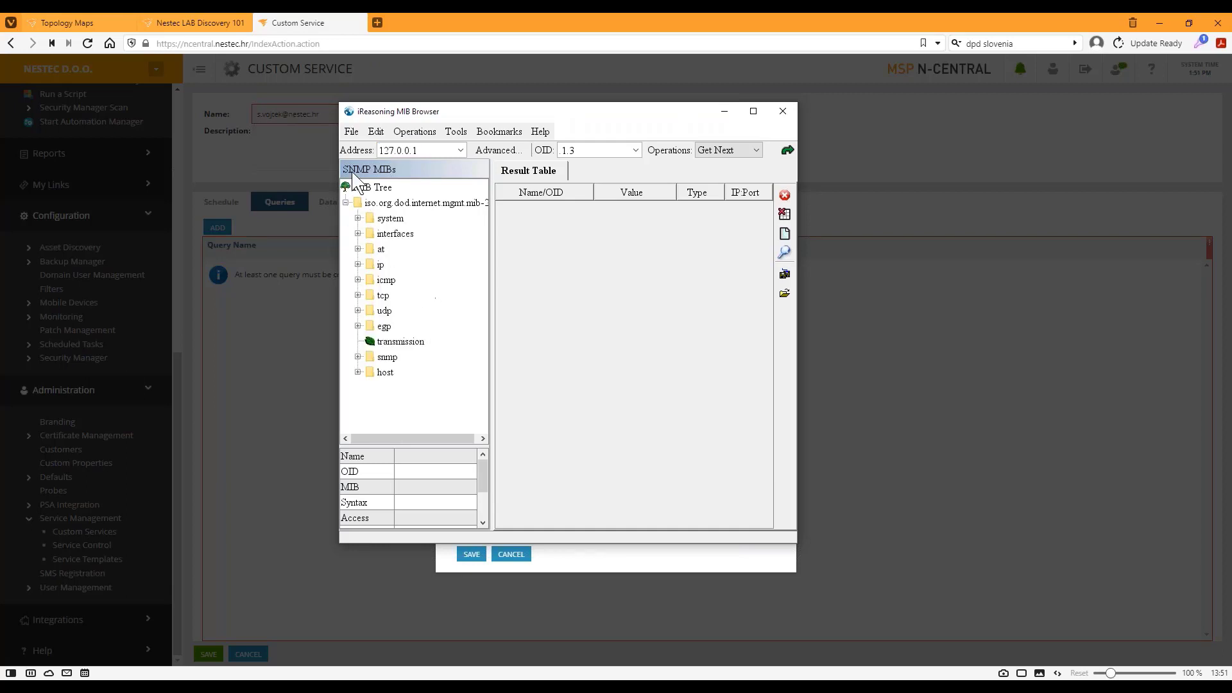
click(358, 373)
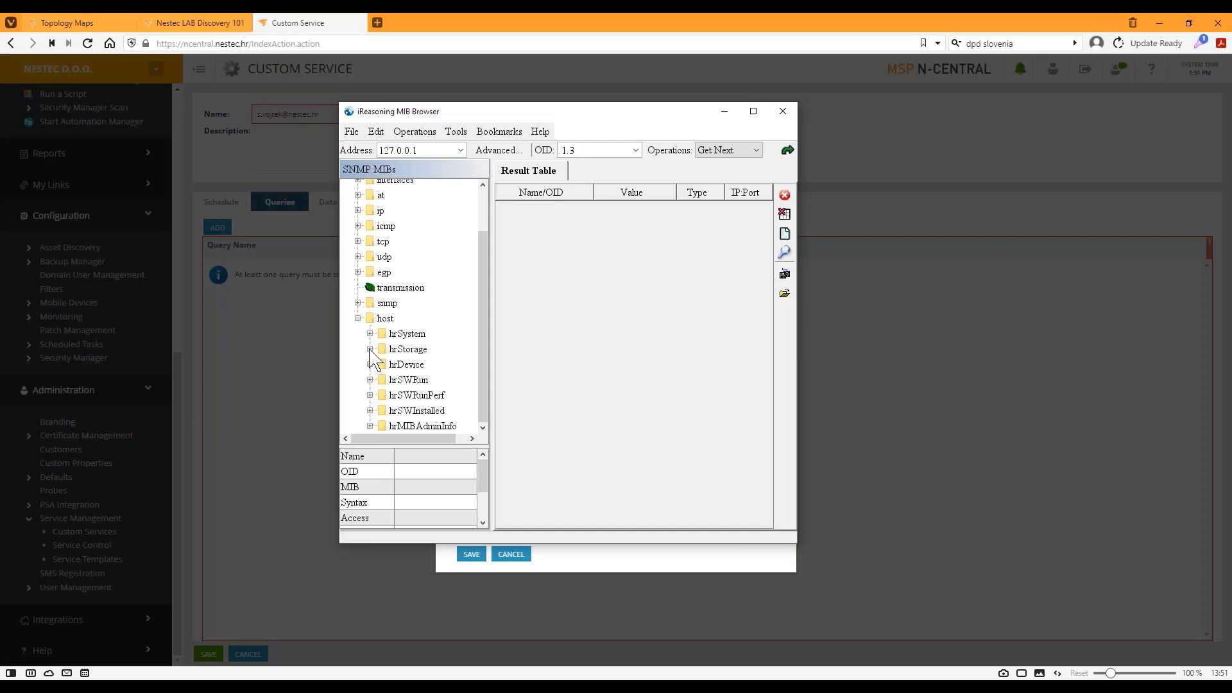
click(369, 349)
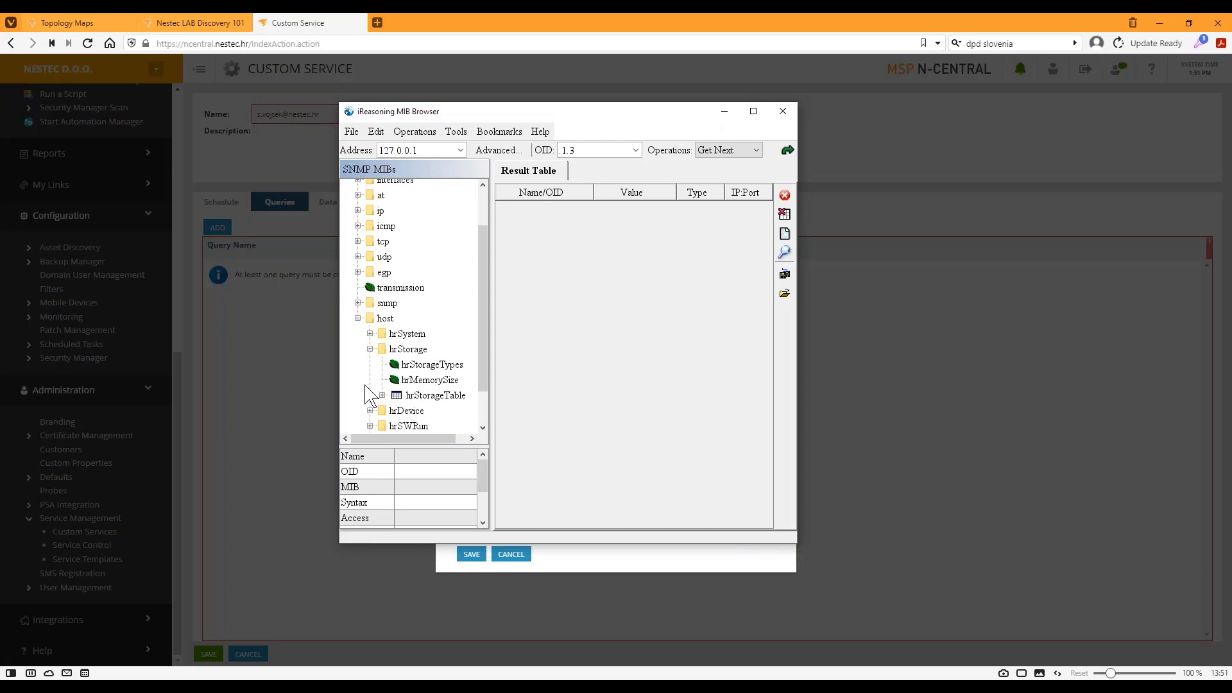
click(434, 381)
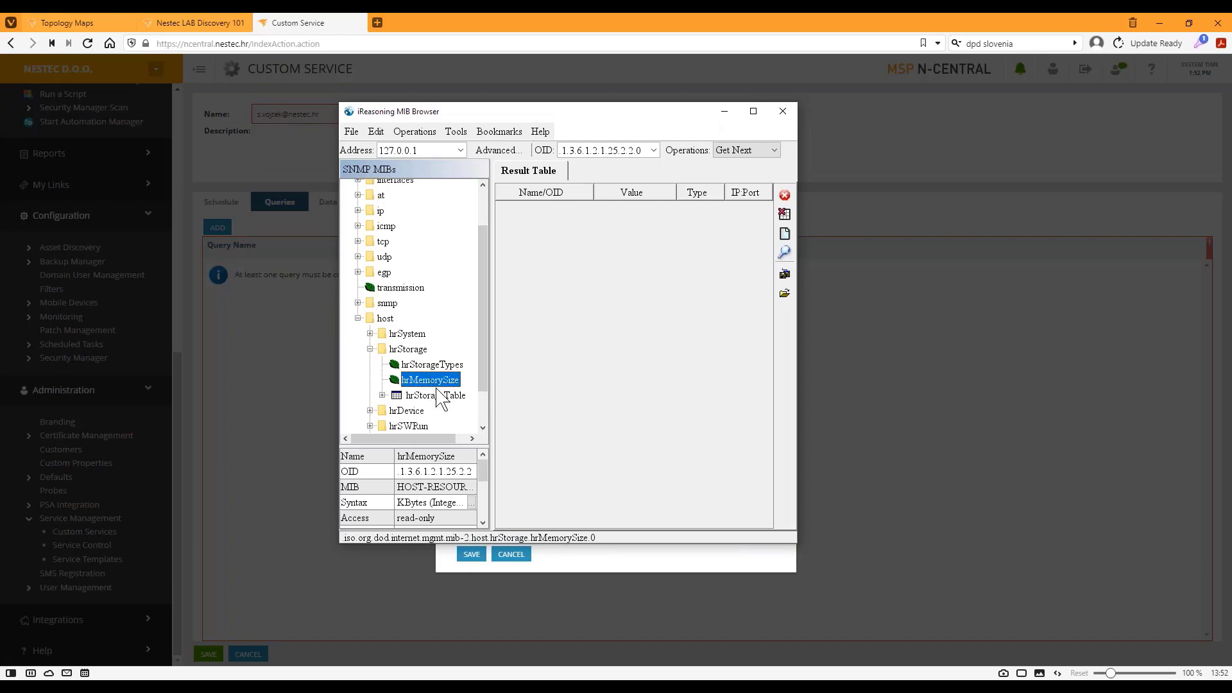
double_click(569, 154)
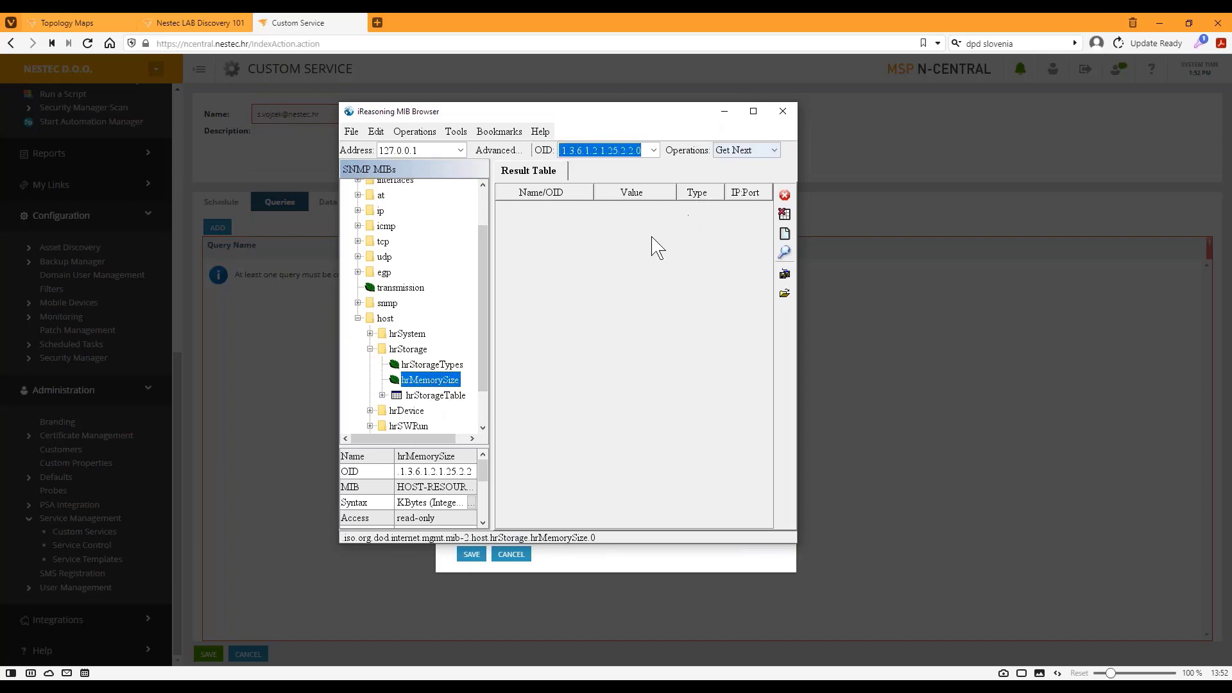
click(790, 114)
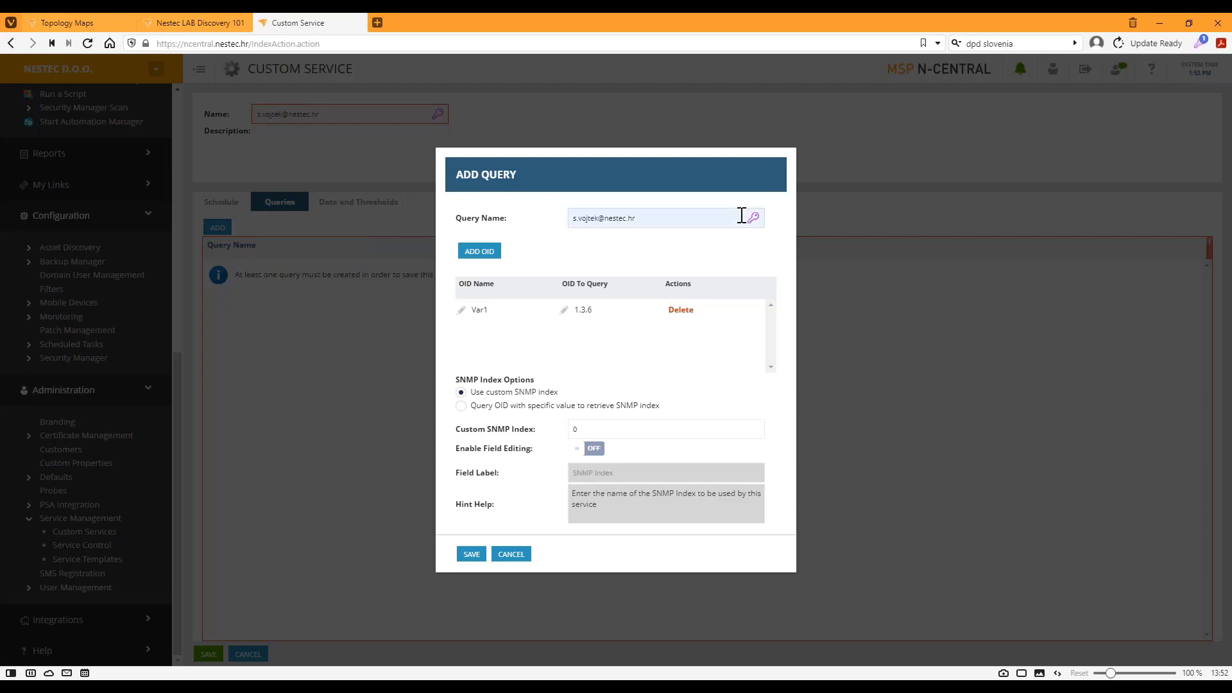
Reopen iReasoning MIB Browser and copy the OID of hrStorageTypes, .1.3.6.1.2.1.25.2.1, from the host and hrStorage branch.
drag(1231, 347, 509, 133)
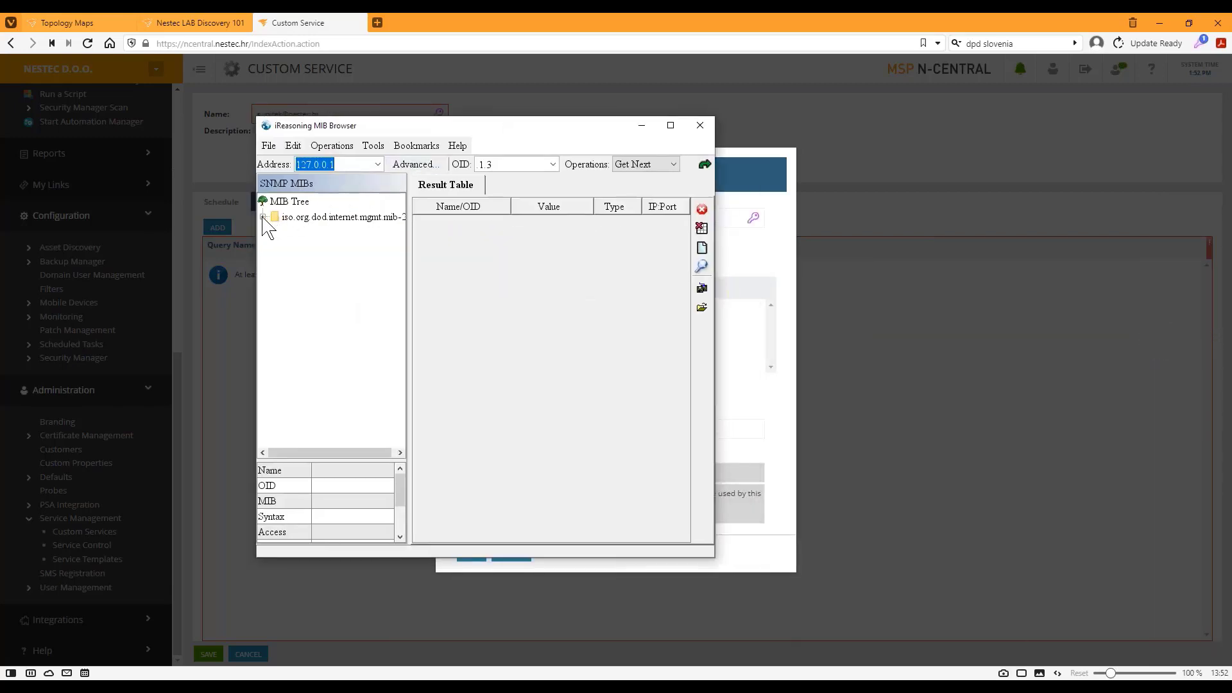
click(264, 217)
click(275, 385)
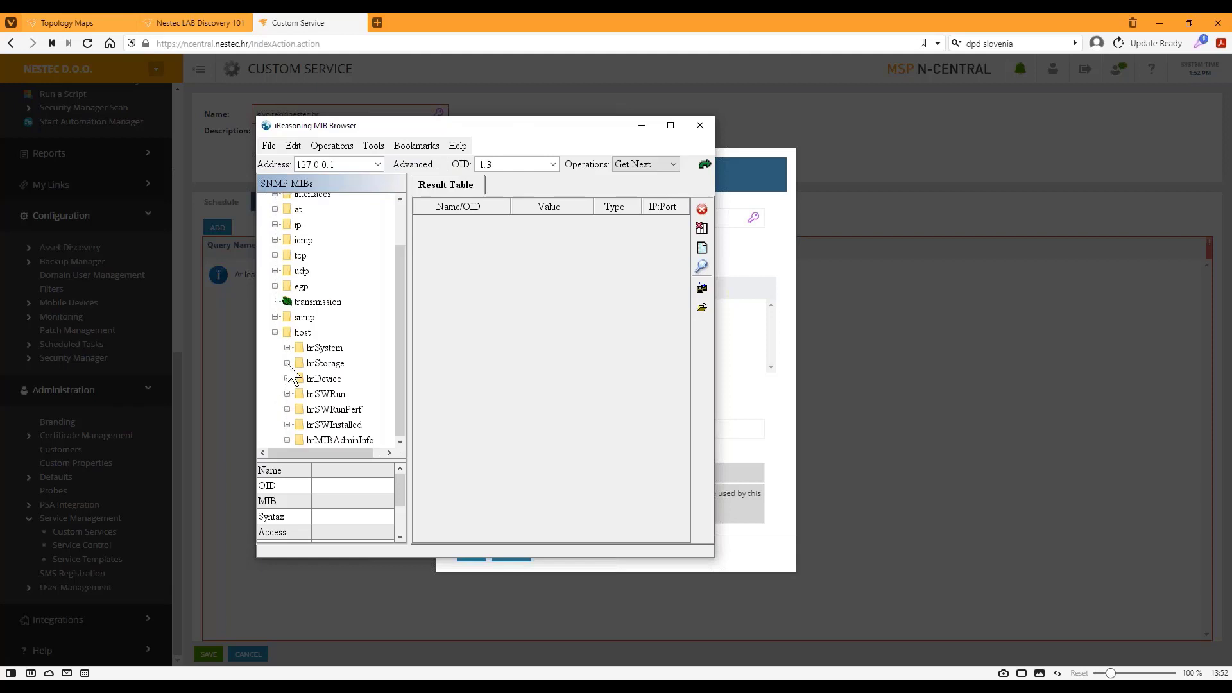
click(288, 364)
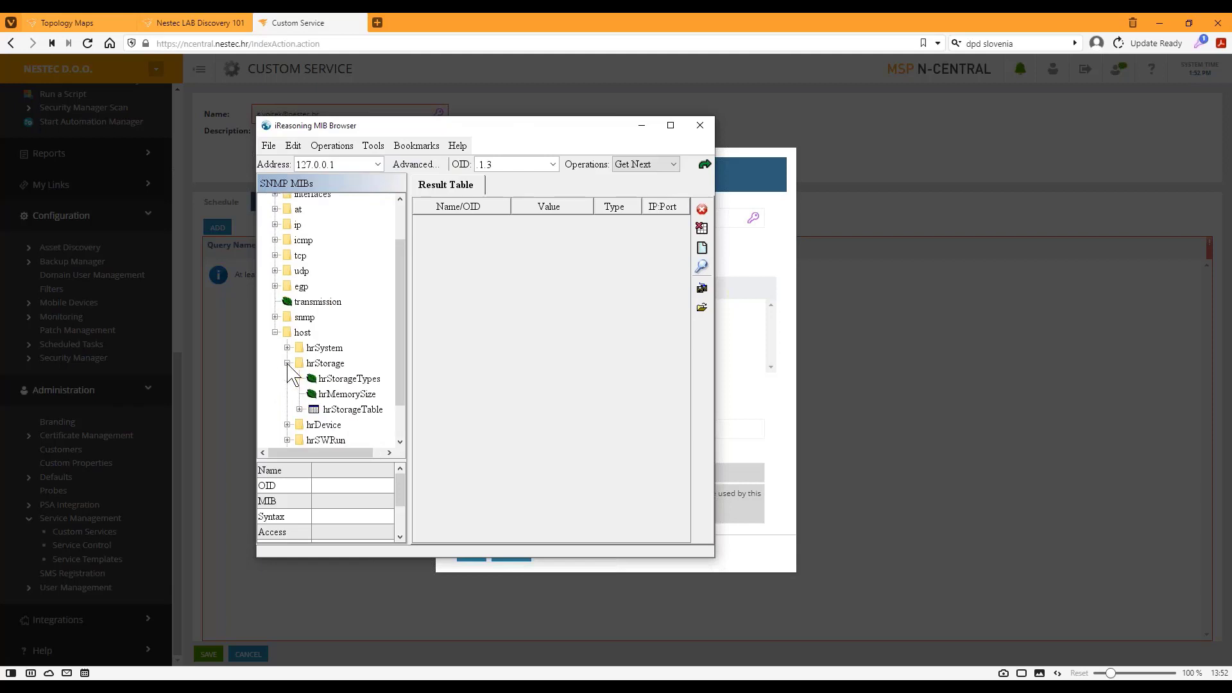
click(360, 380)
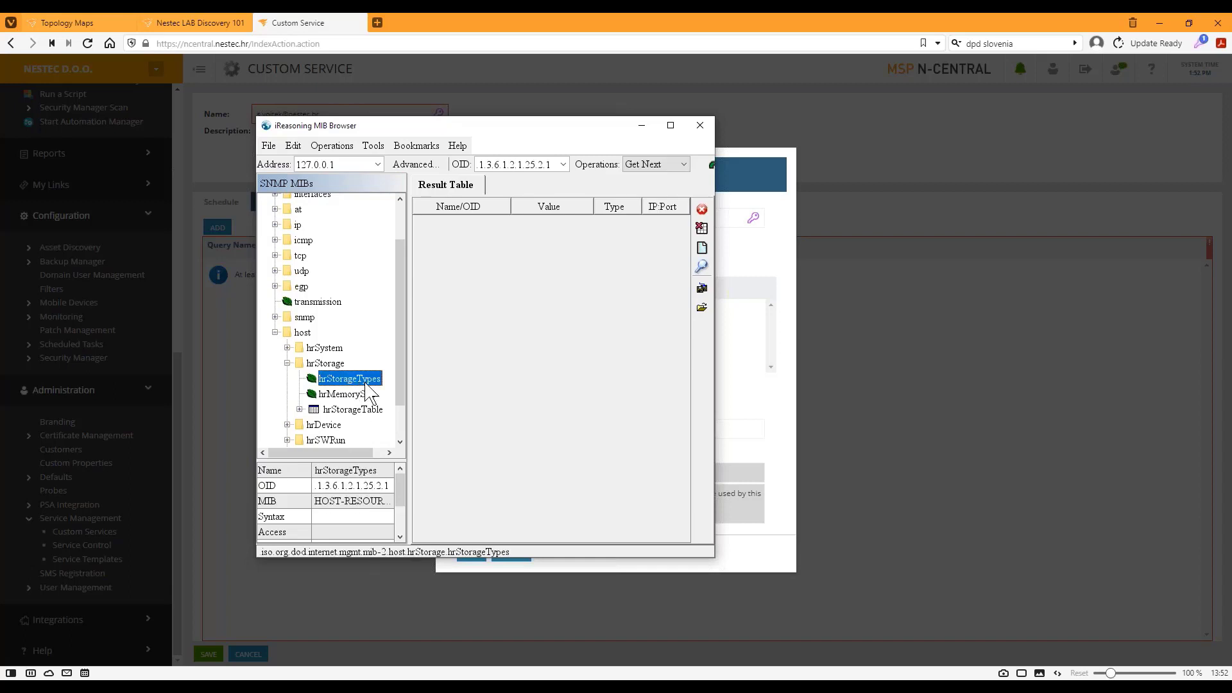
click(485, 165)
drag(479, 165, 608, 170)
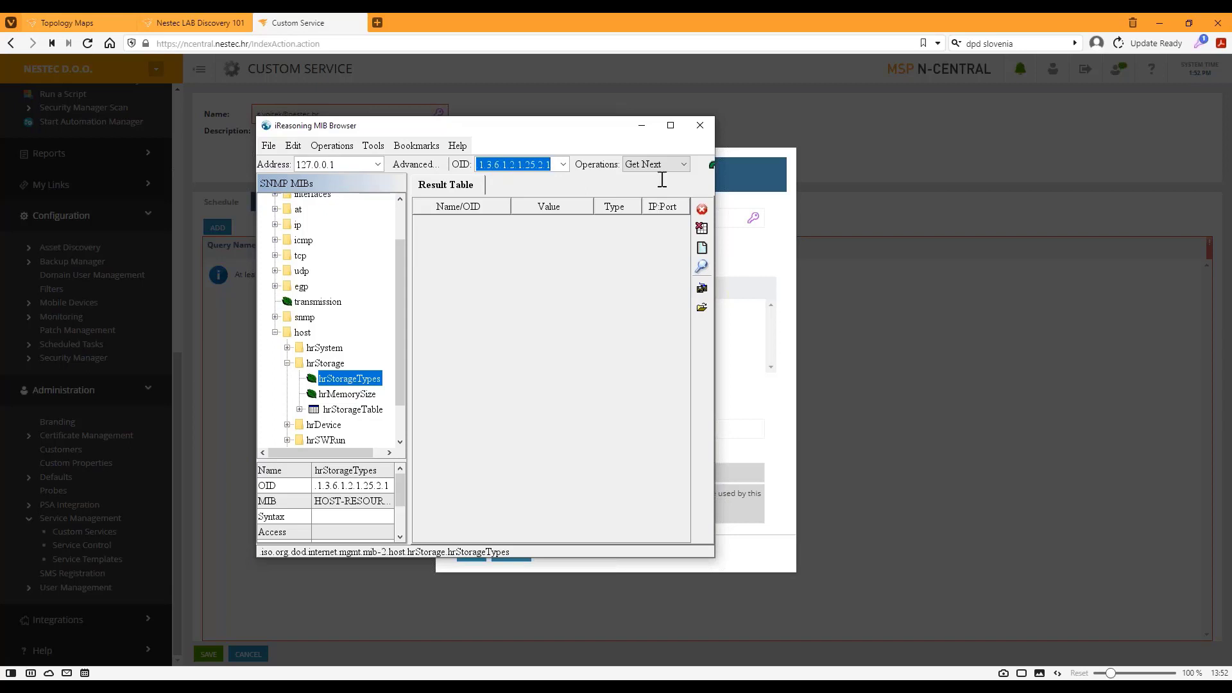
click(641, 126)
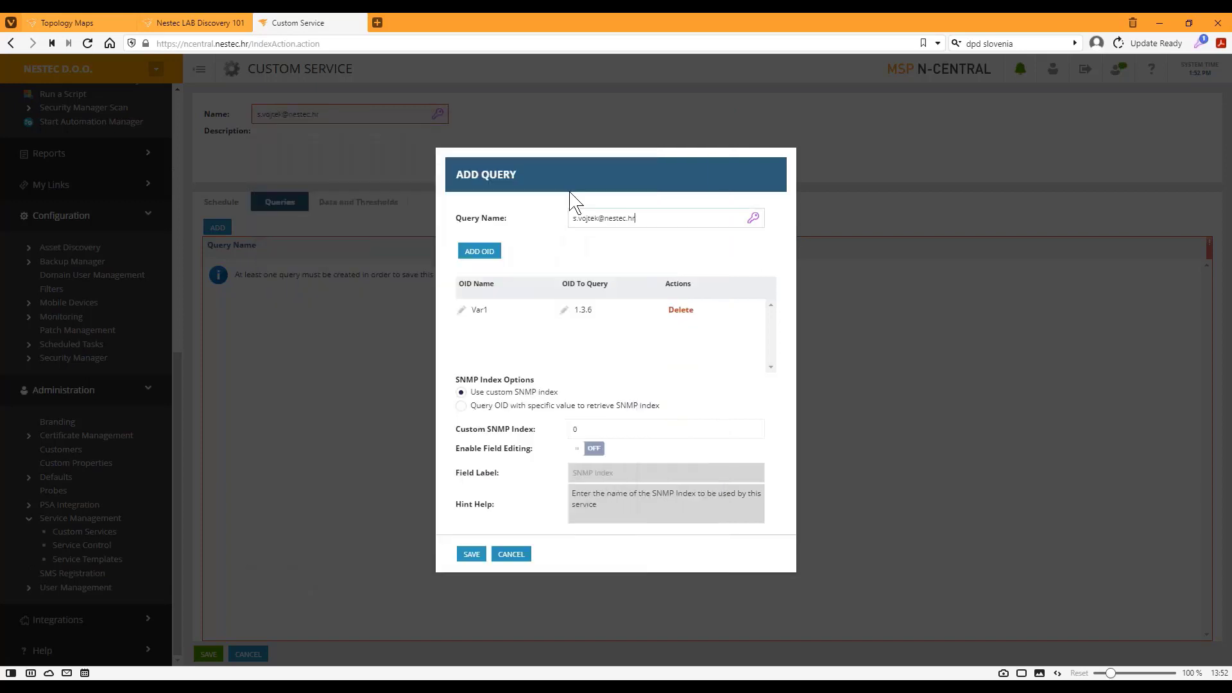
Set Var1's OID to query to 1.3.6.1.2.1.25.2. and the custom SNMP index to 1, and discard the query and custom service.
click(583, 317)
drag(589, 310, 486, 333)
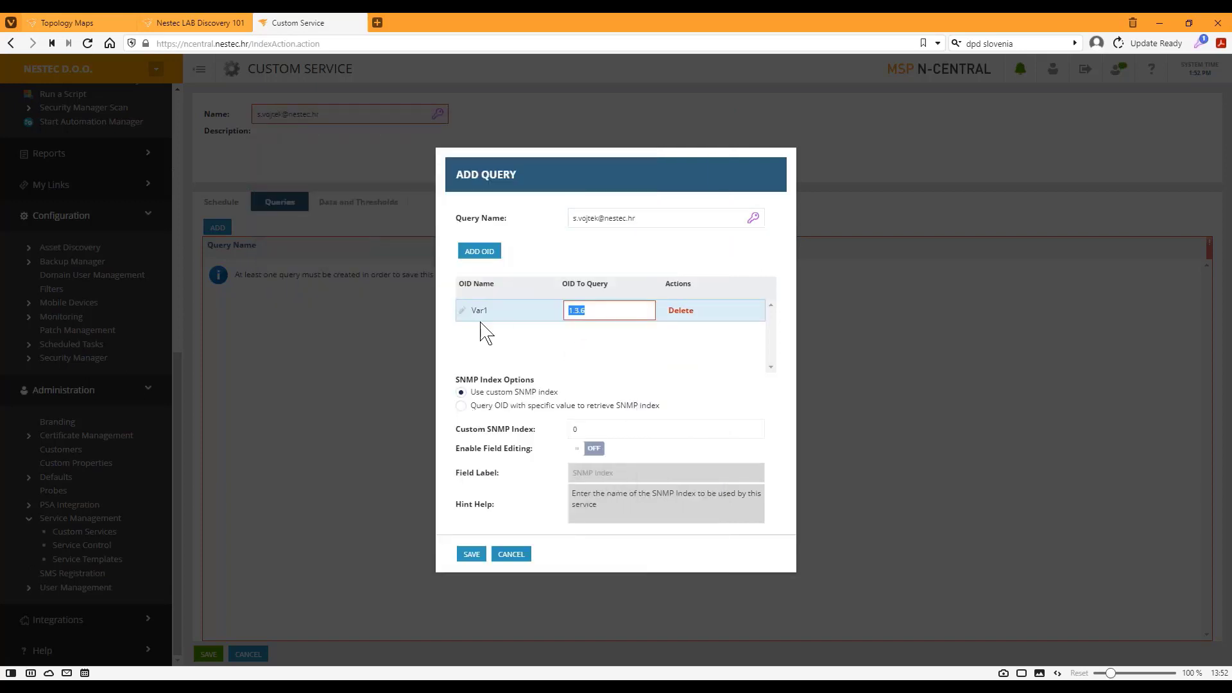
text(.1.3.6.1.2.1.25.2.1)
click(569, 310)
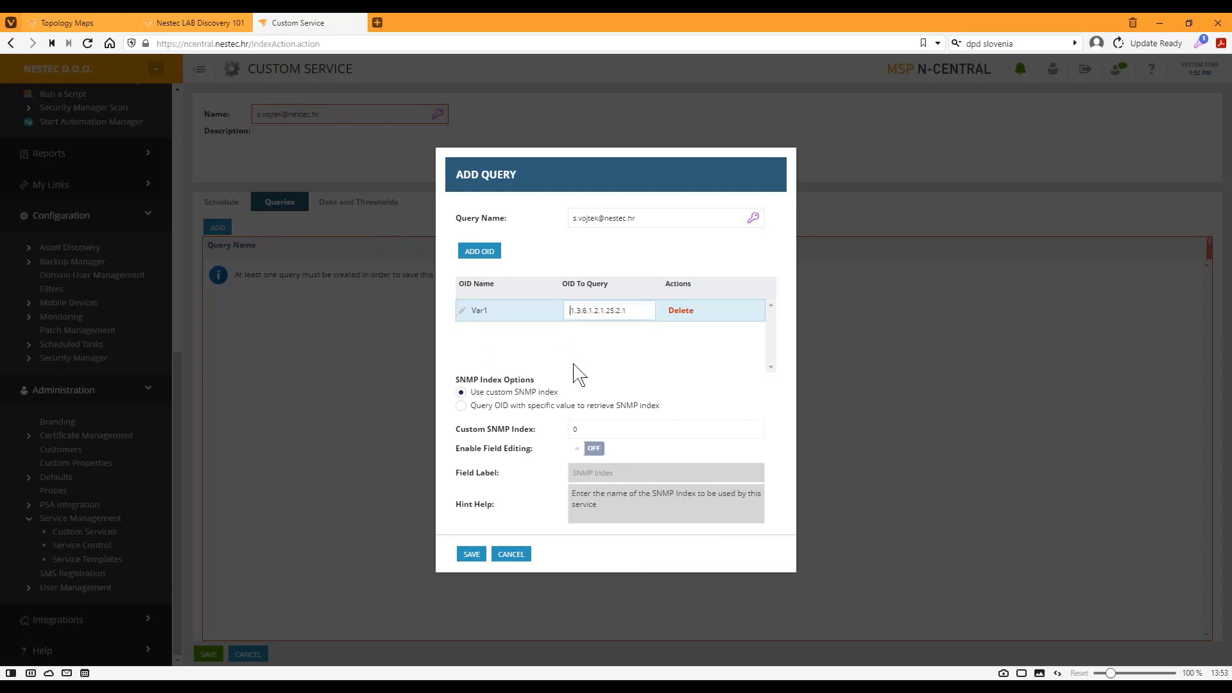
key(Delete)
double_click(591, 429)
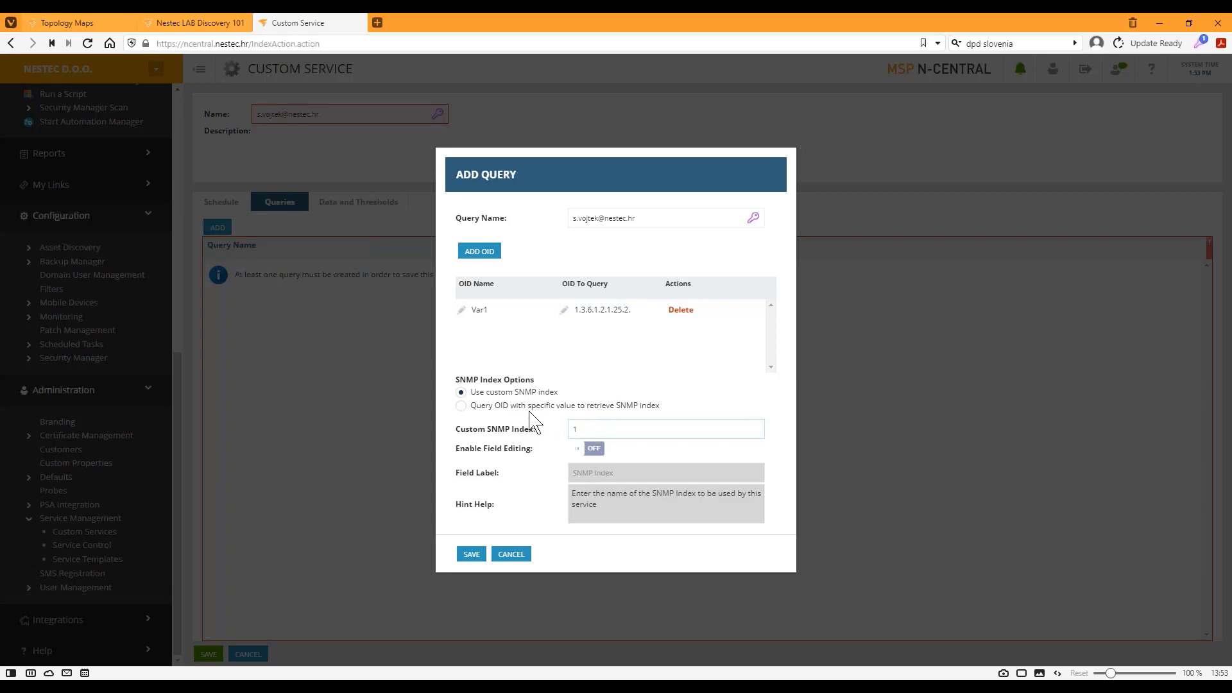
click(500, 556)
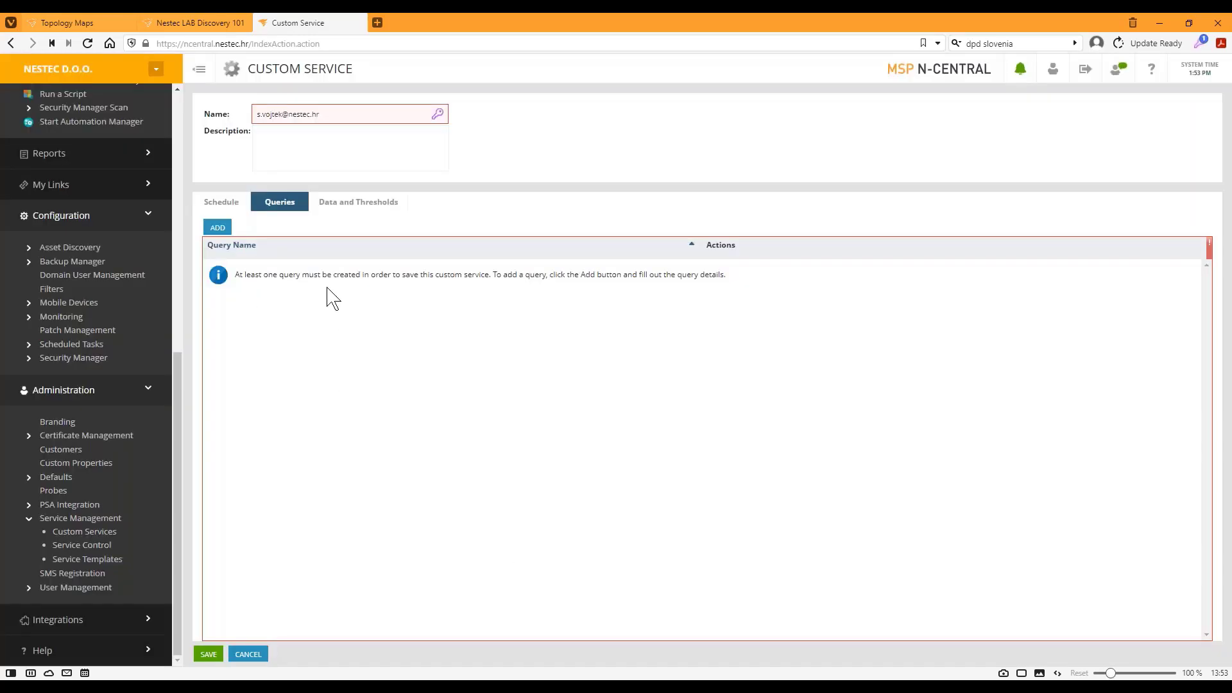
click(249, 654)
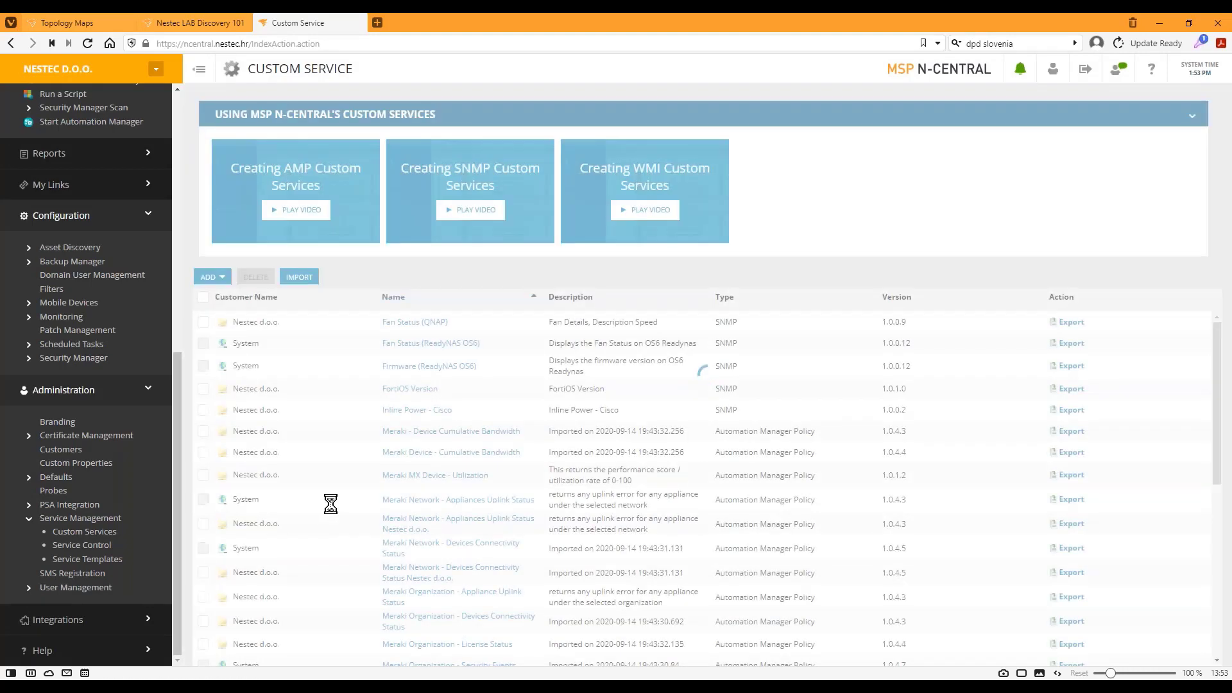
Open the LANCOM GS-2326 switch from the list of all devices and display its monitored services.
scroll(76, 158, up, 10)
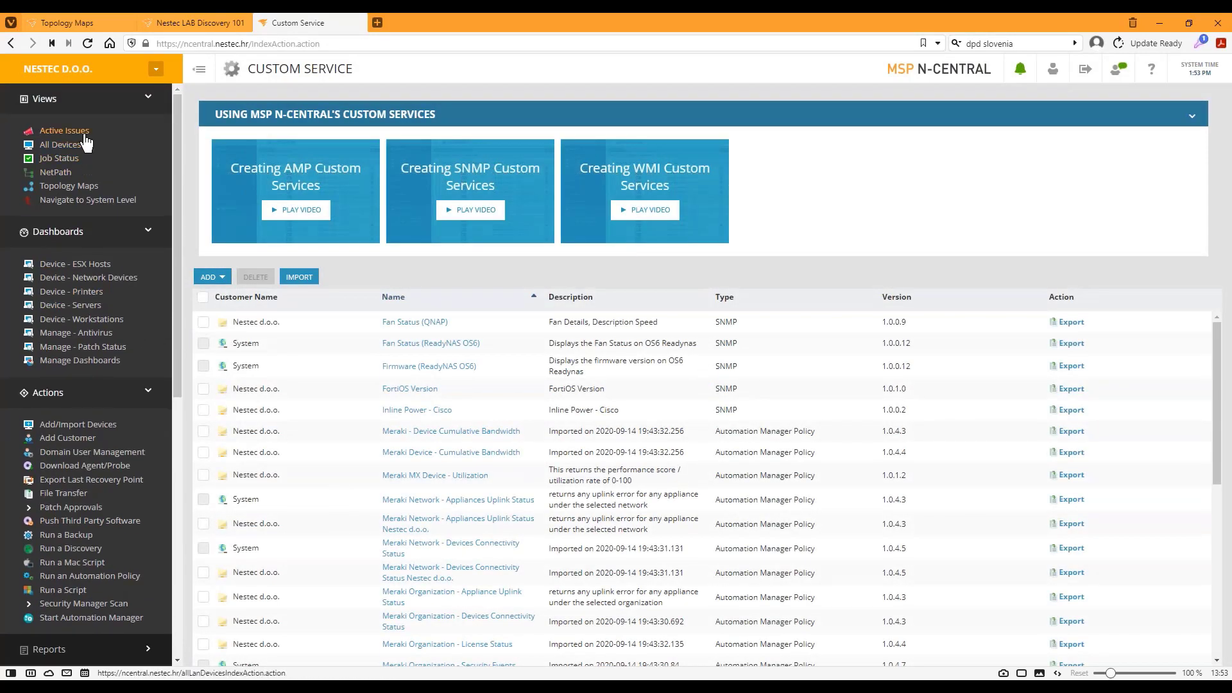
click(75, 150)
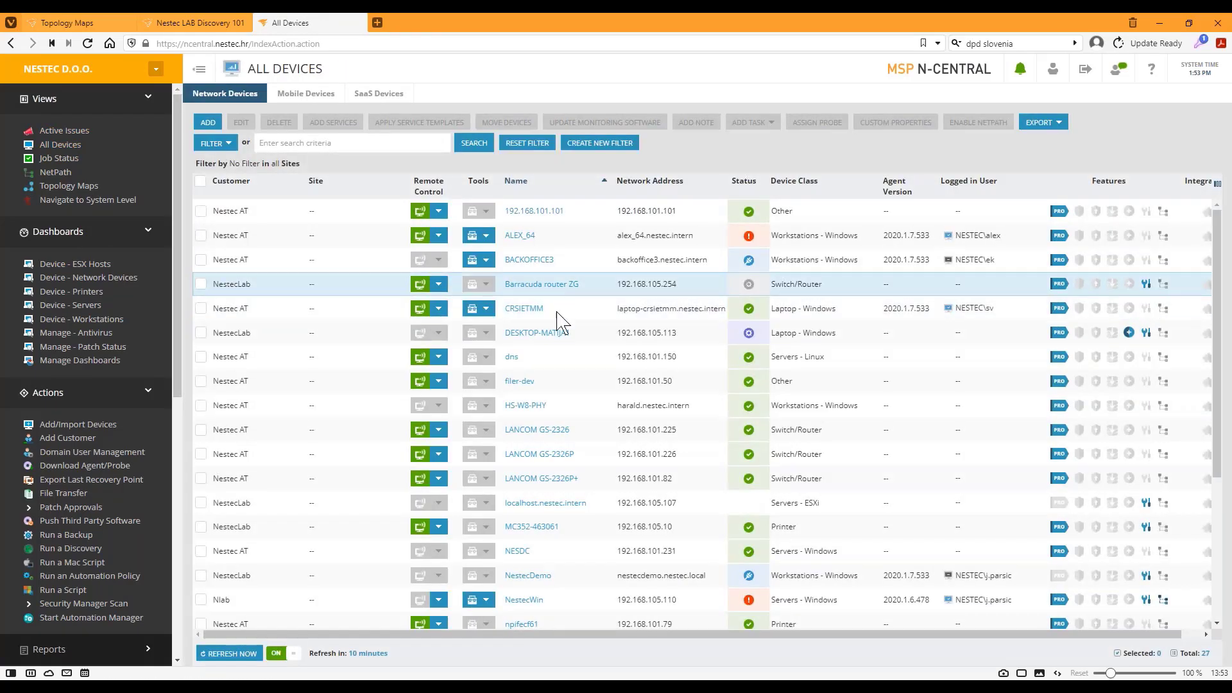
click(538, 431)
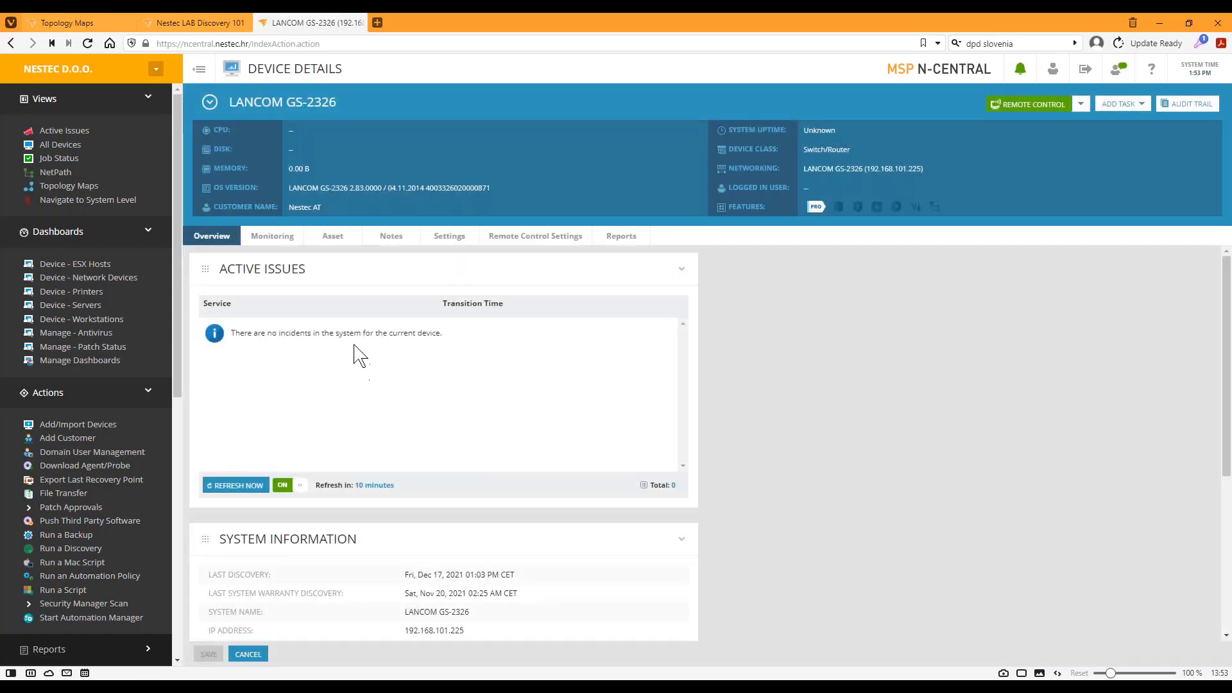
click(273, 238)
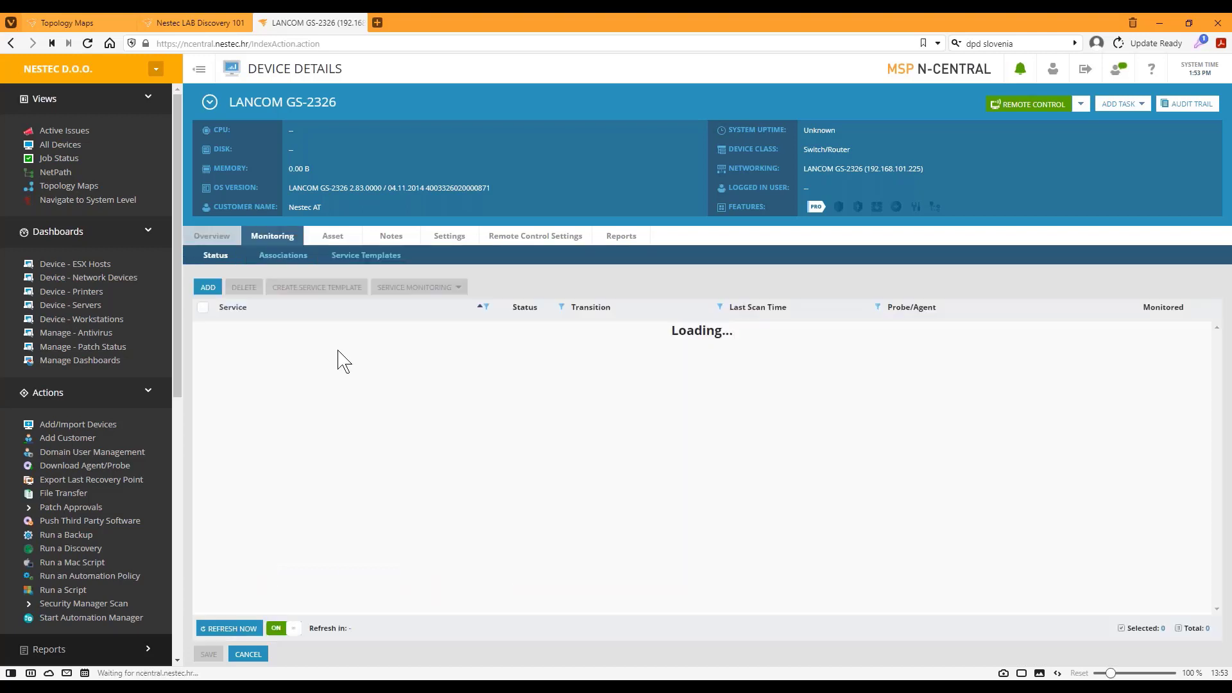
Start adding services to the LANCOM GS-2326 switch with LAPTOP-CRSIETMM - Windows - 192.168.101.85 as the monitoring appliance.
click(206, 287)
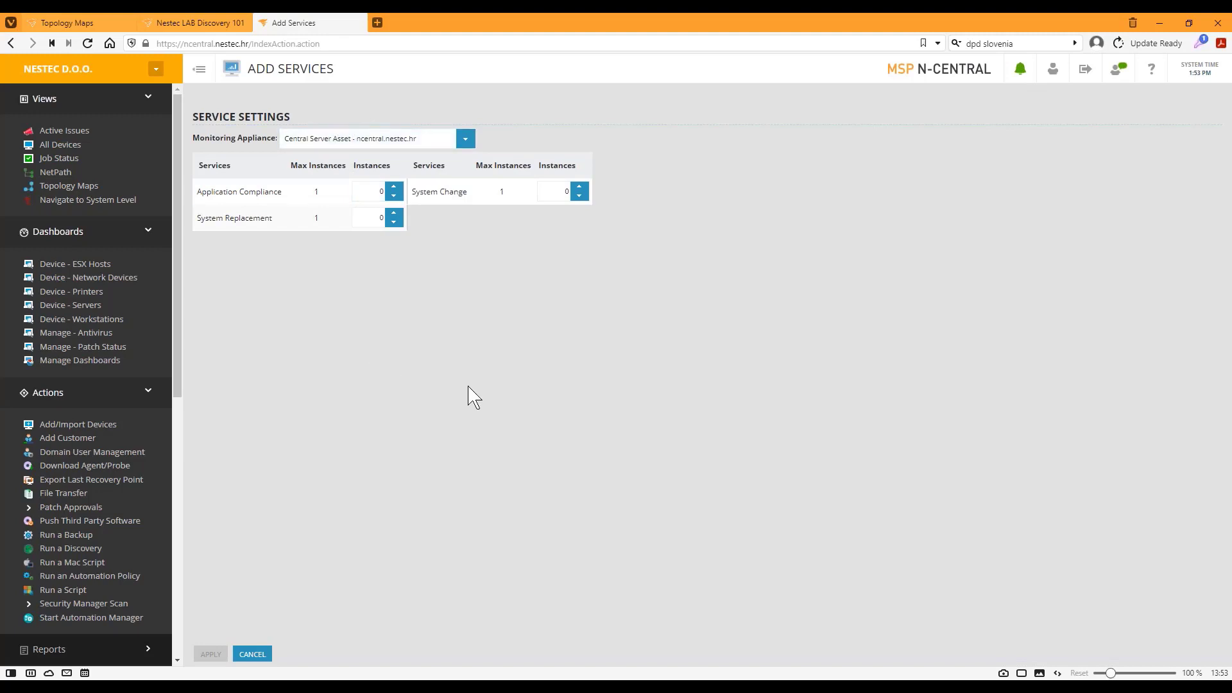
click(465, 145)
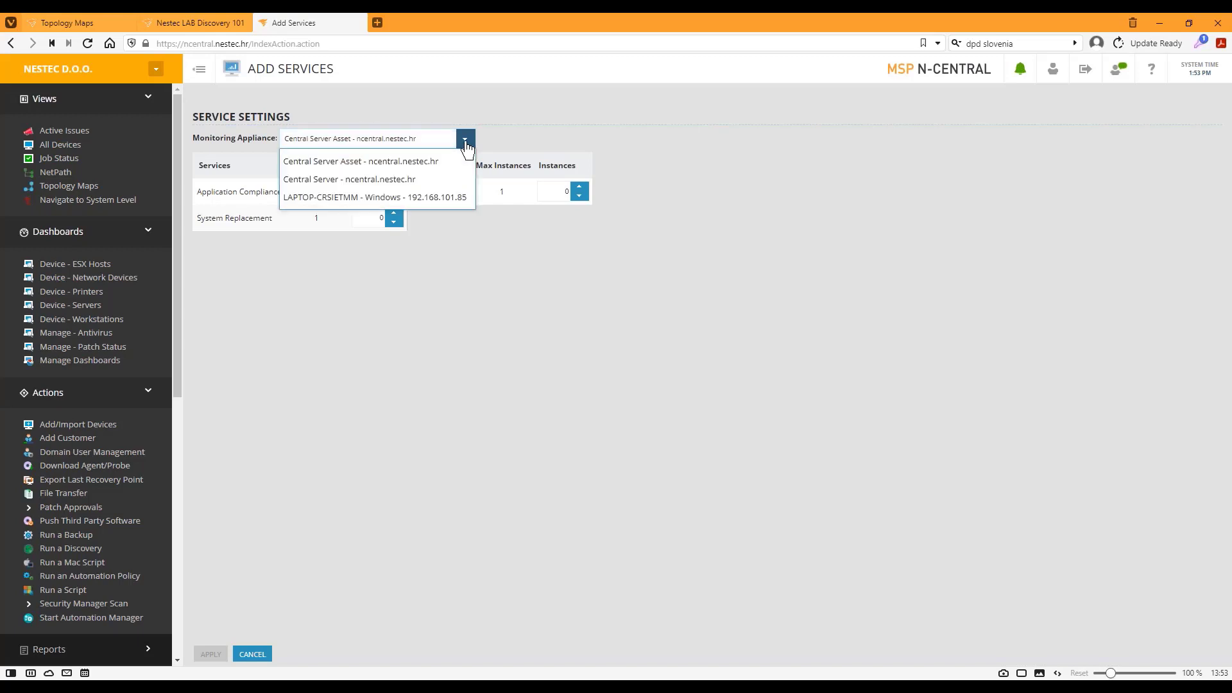
click(465, 145)
click(466, 145)
click(330, 202)
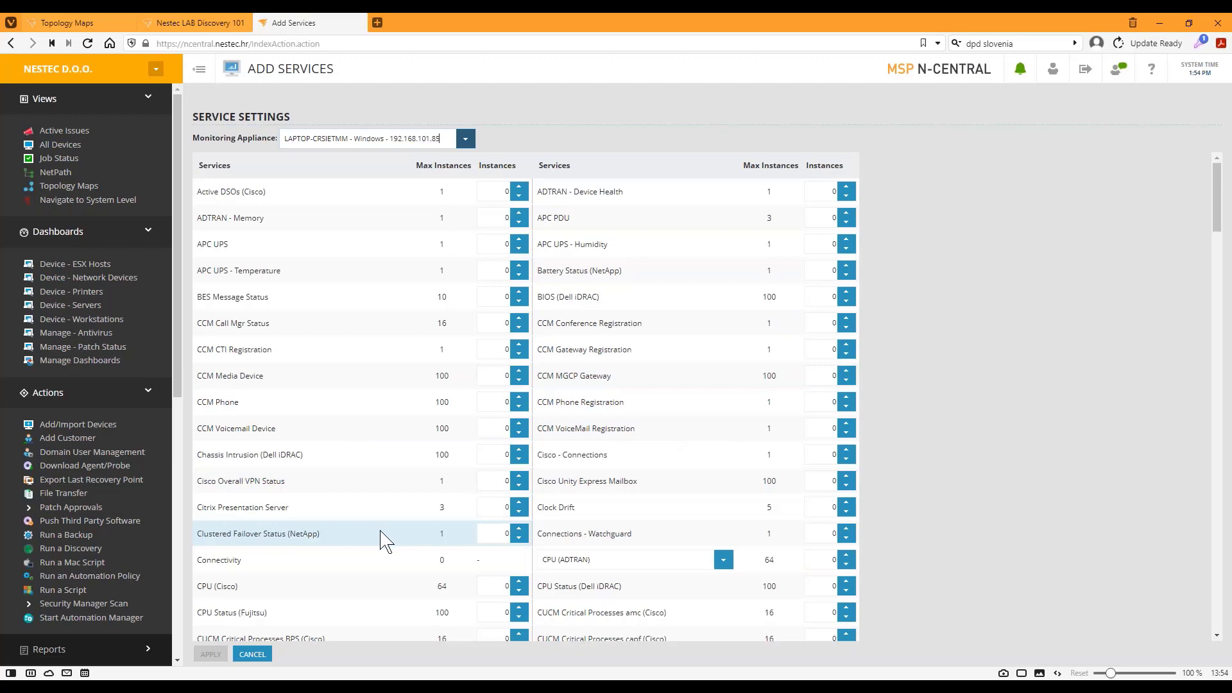
Set F-Secure AV Central Management to 1 instance and apply it to the switch.
scroll(385, 541, down, 1)
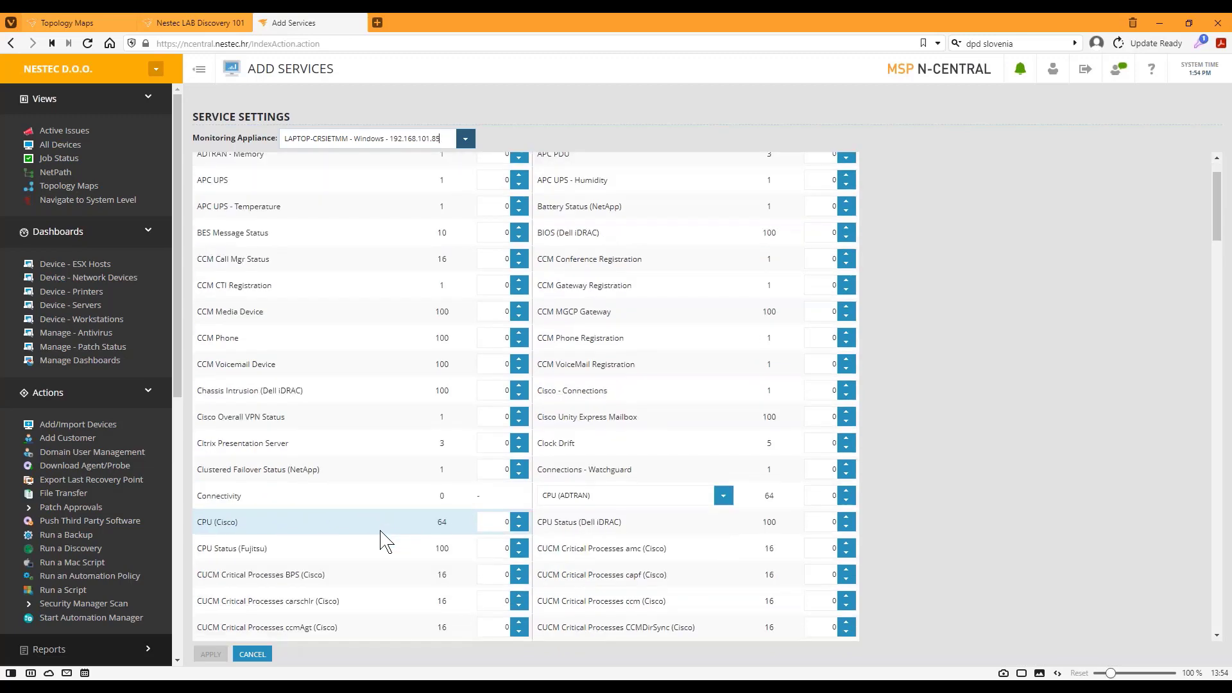
scroll(398, 545, down, 2)
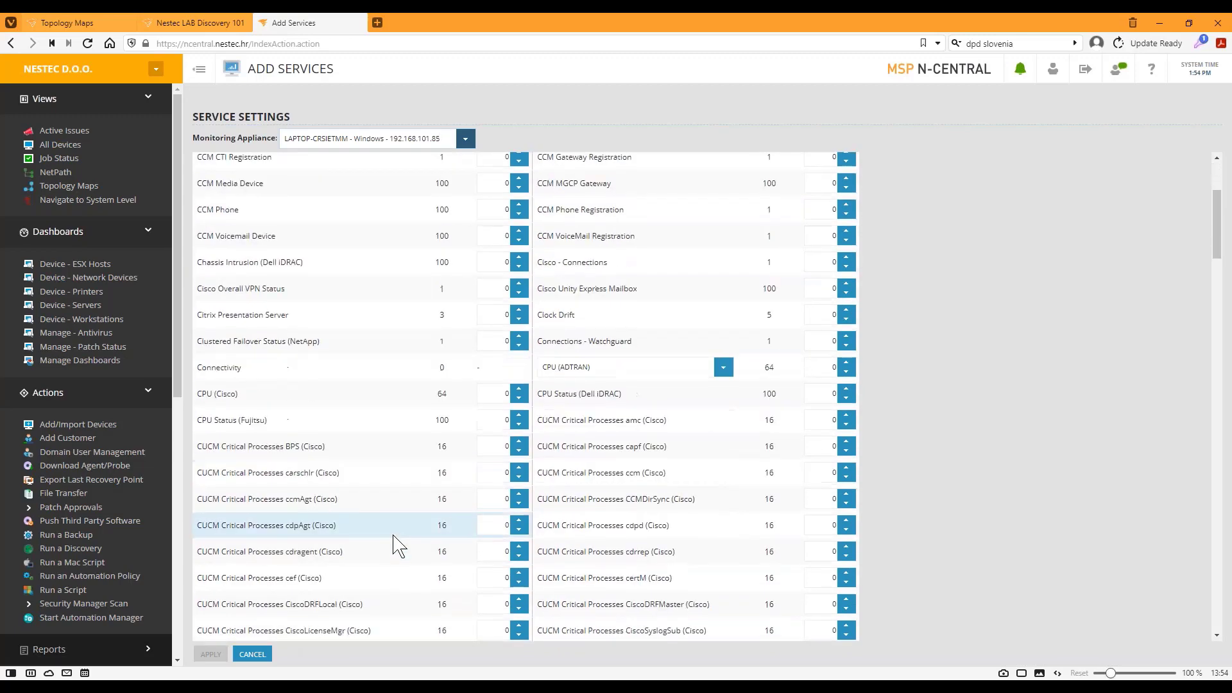
scroll(398, 546, down, 7)
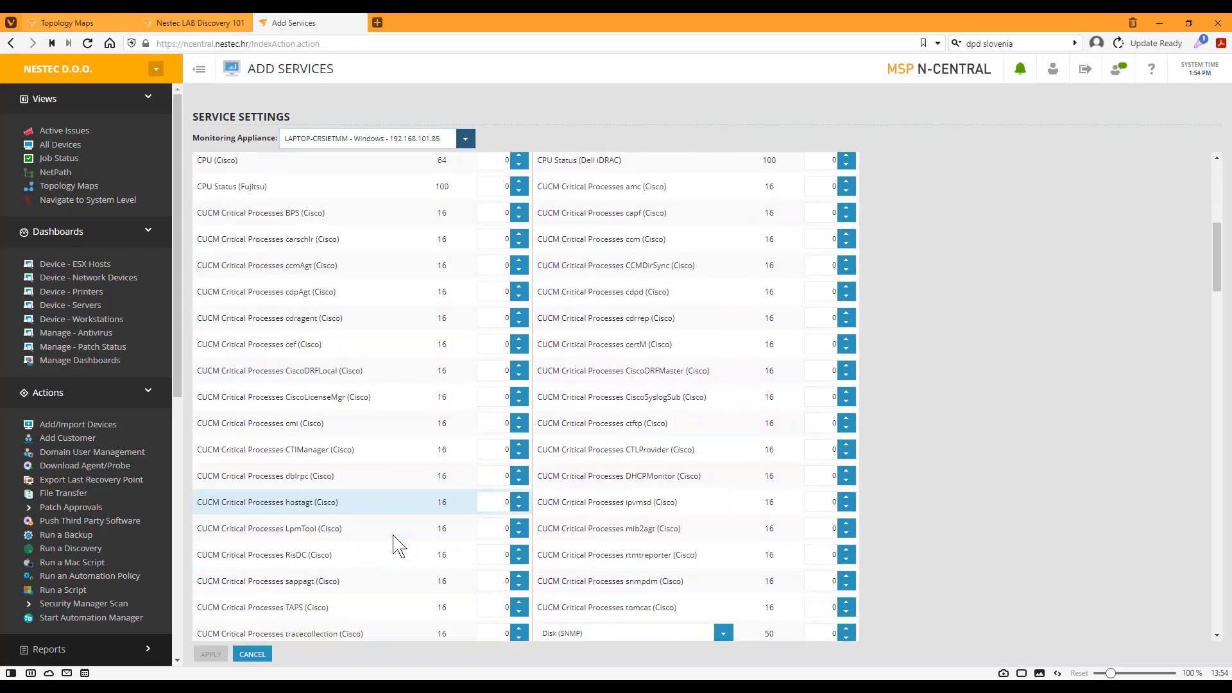
scroll(398, 546, up, 2)
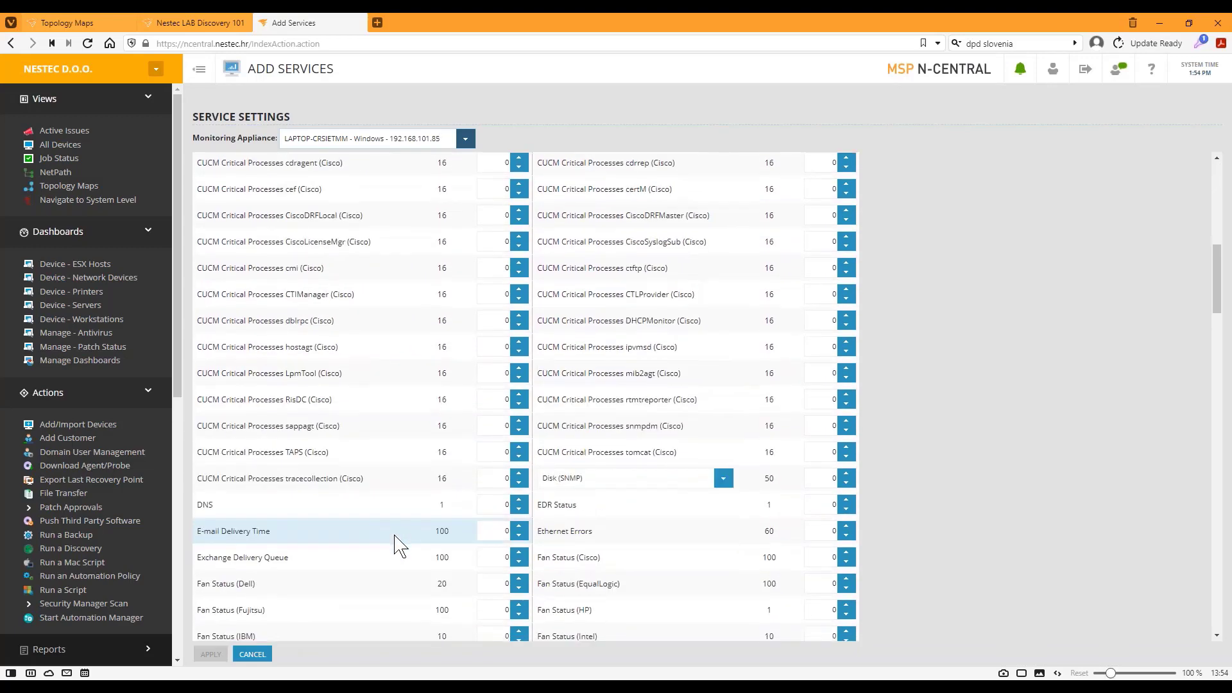
scroll(398, 546, down, 3)
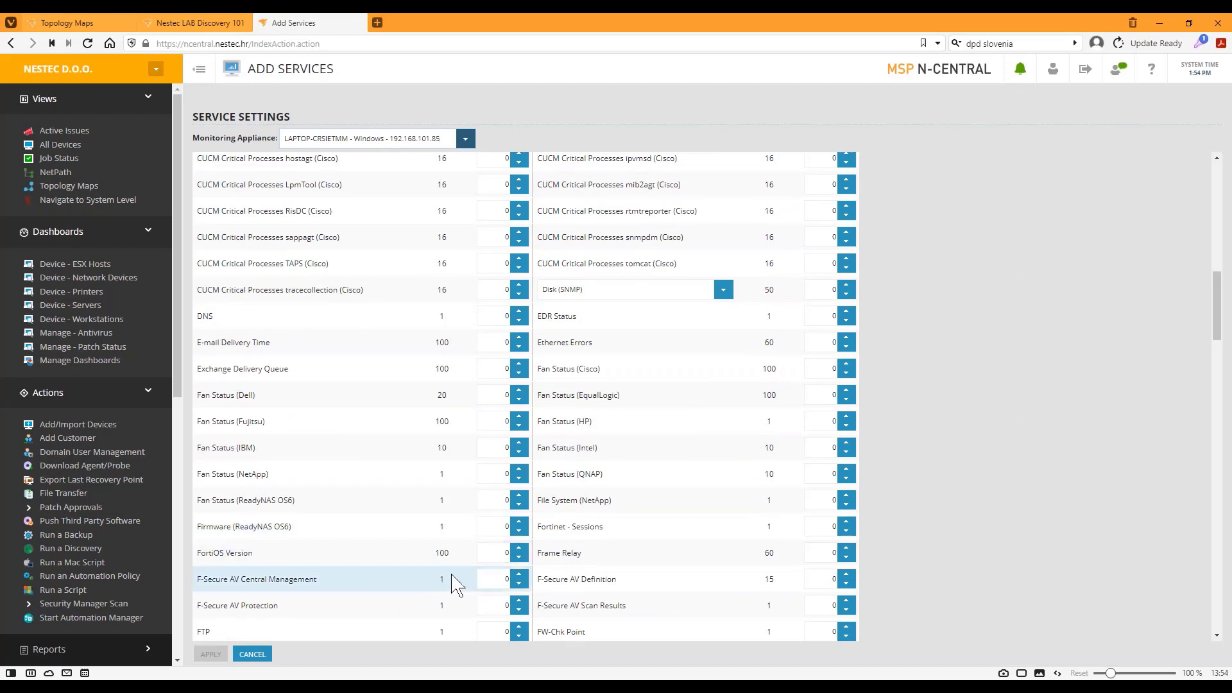
click(507, 579)
key(BackSpace)
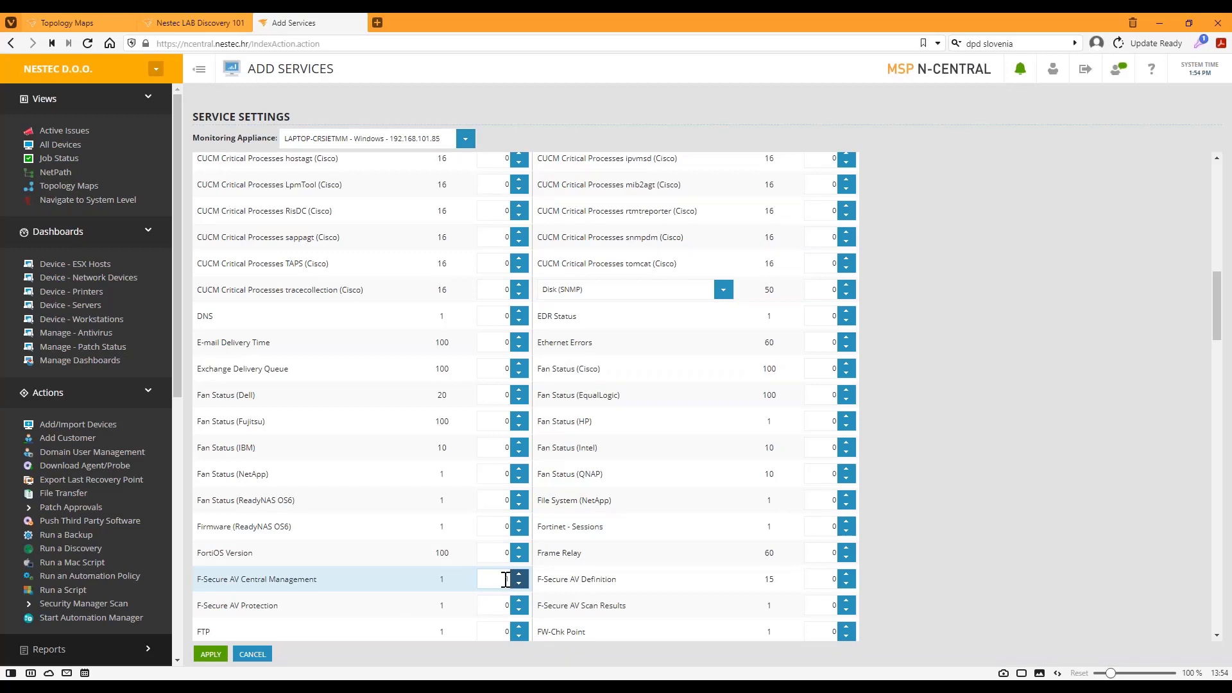
text(1)
click(210, 654)
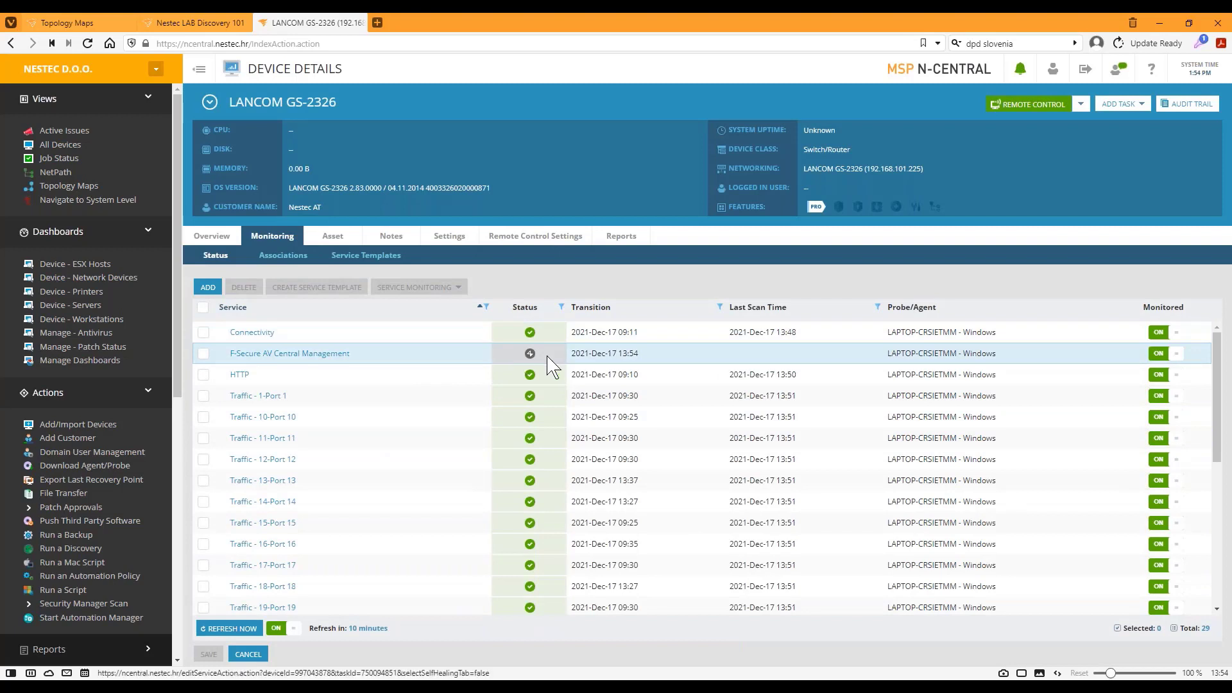
Delete the F-Secure AV Central Management service from the LANCOM GS-2326 switch.
click(203, 353)
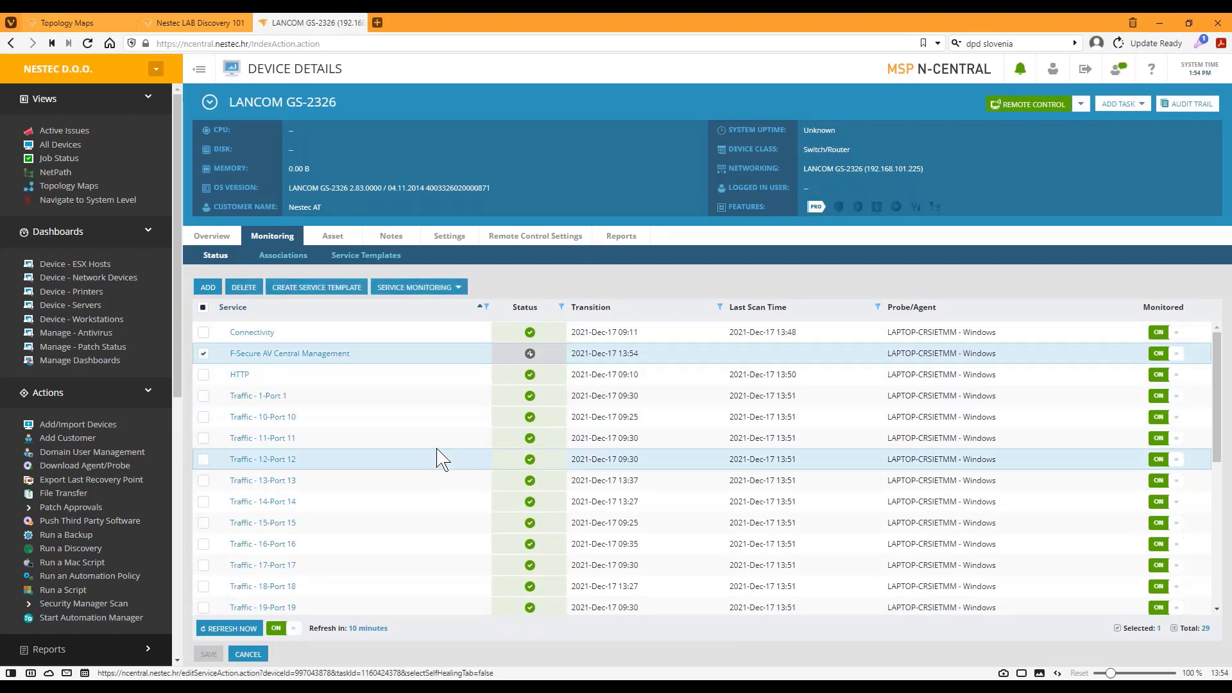
click(242, 290)
click(421, 375)
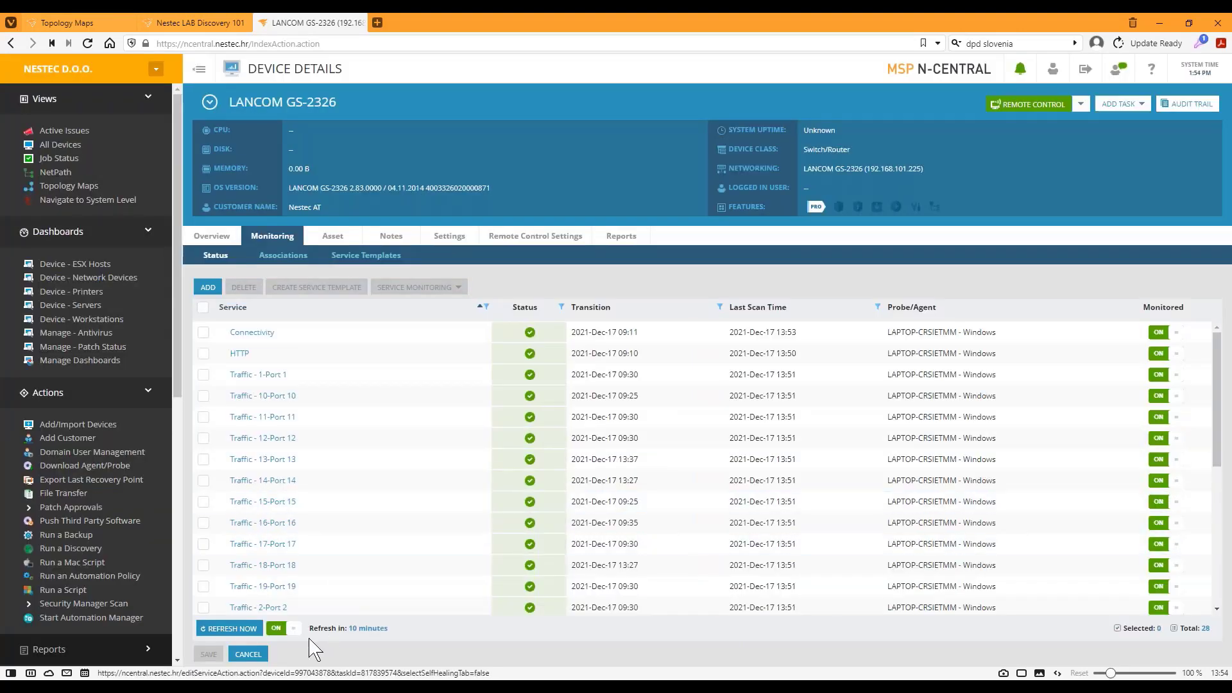
Switch to the running PowerPoint slide show.
mouse_move(267, 690)
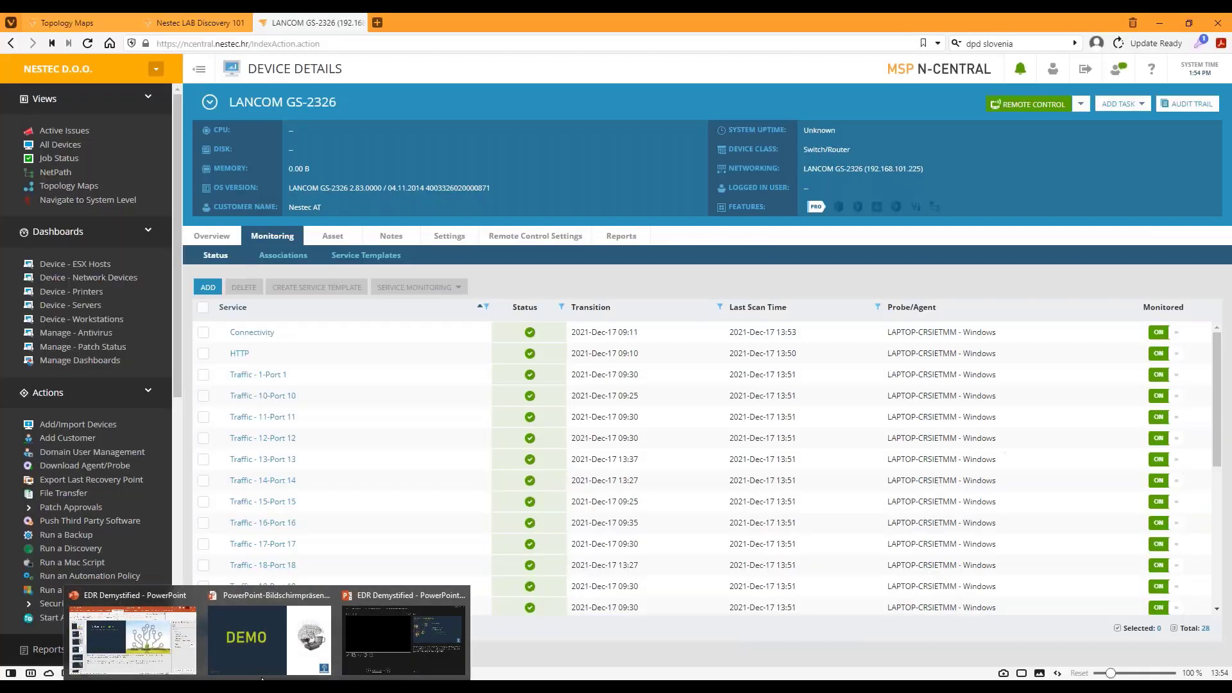
click(264, 671)
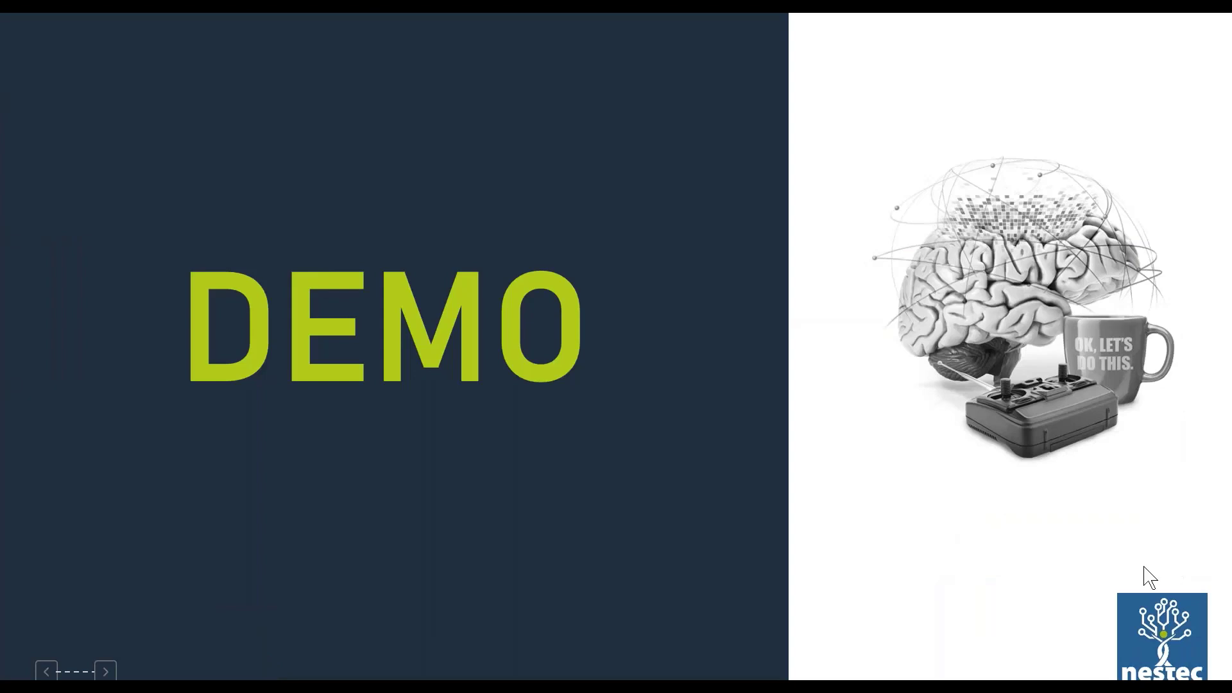
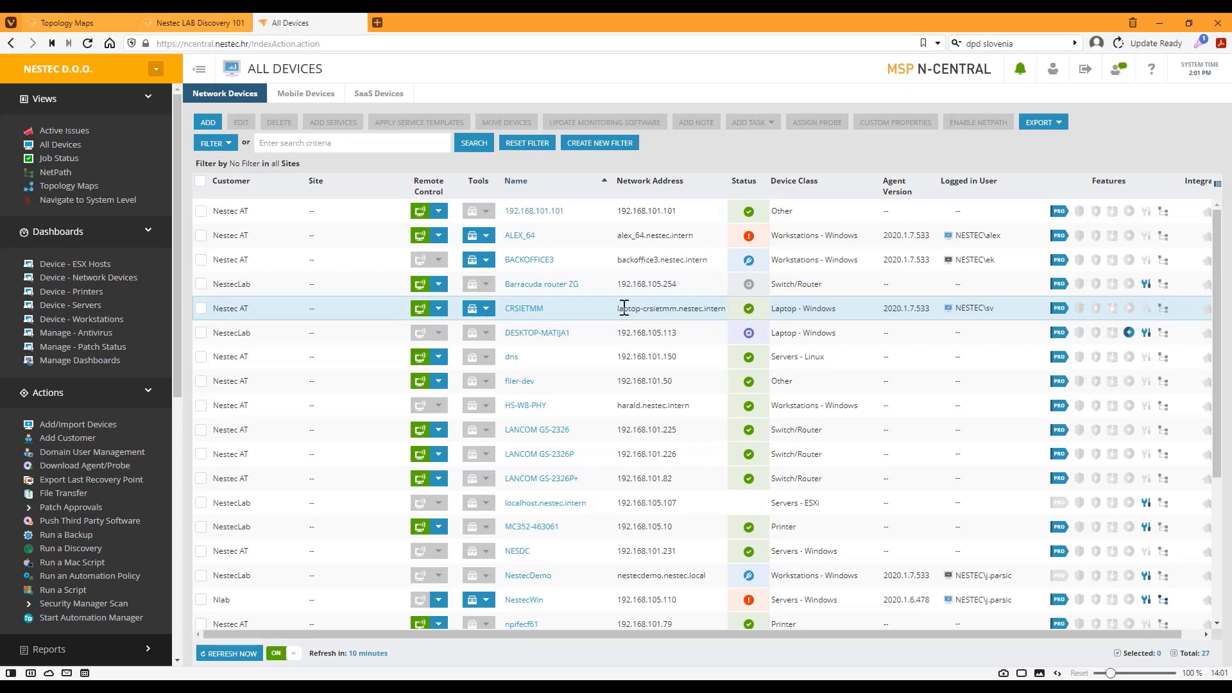
Filter all devices by Essentials Devices and examine the overview and system information of the SRV-MA server.
click(228, 145)
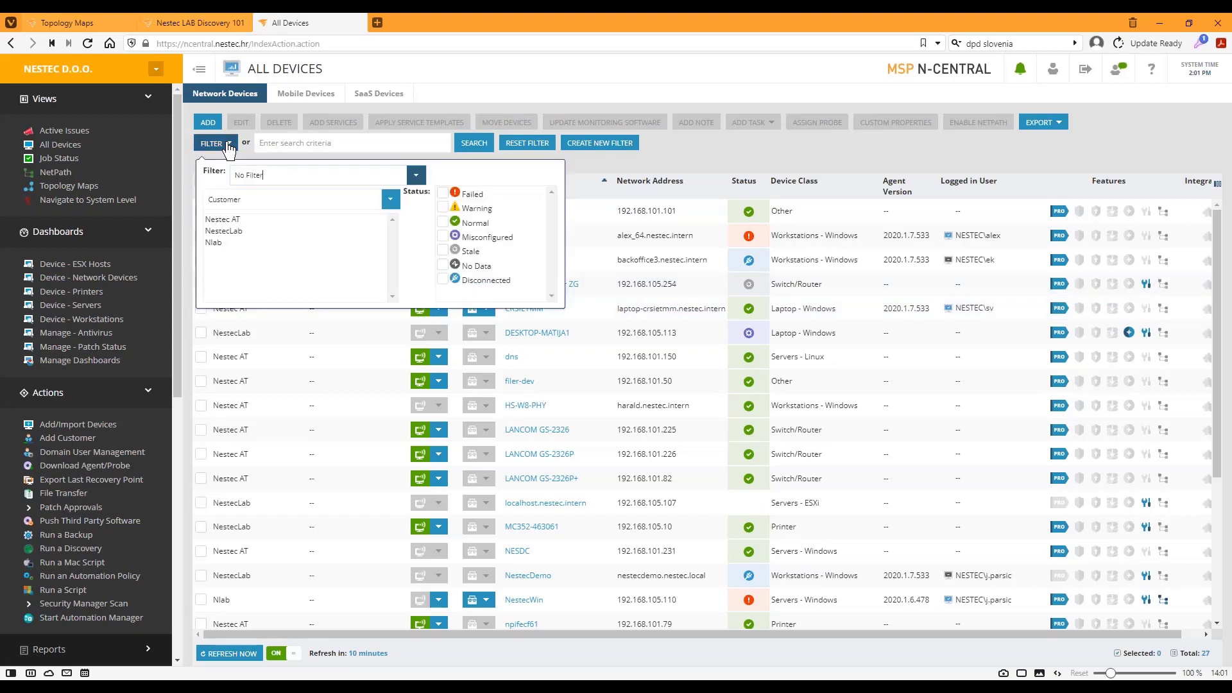
click(416, 176)
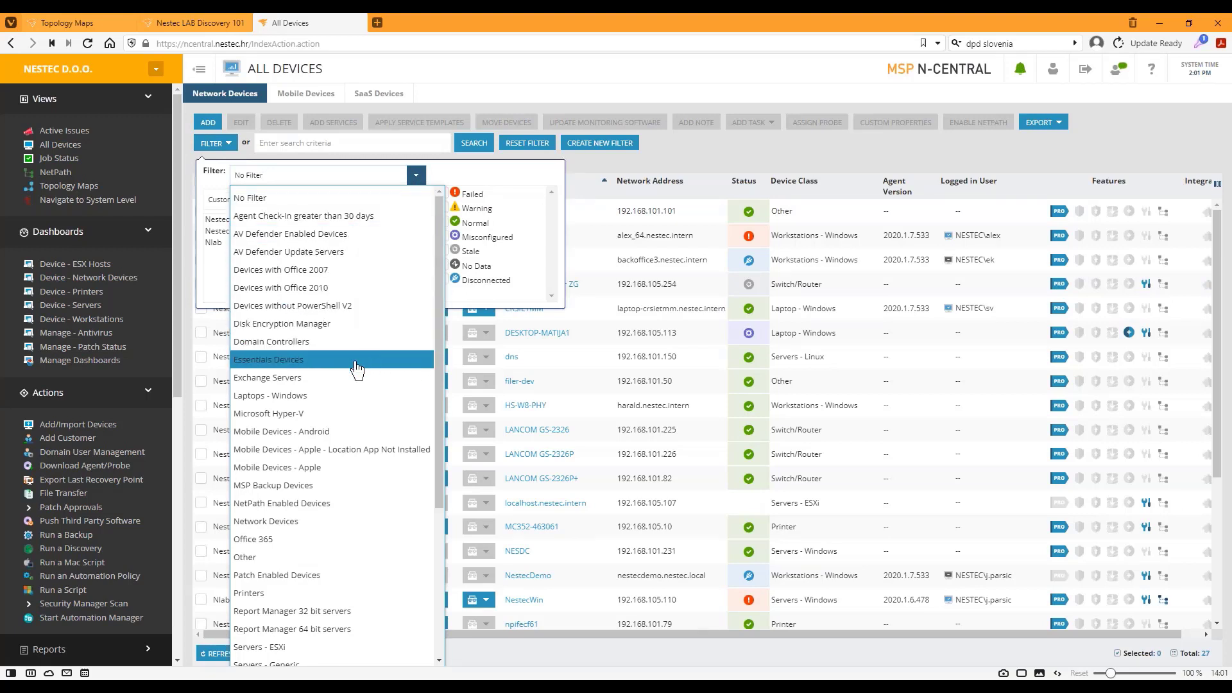
click(305, 361)
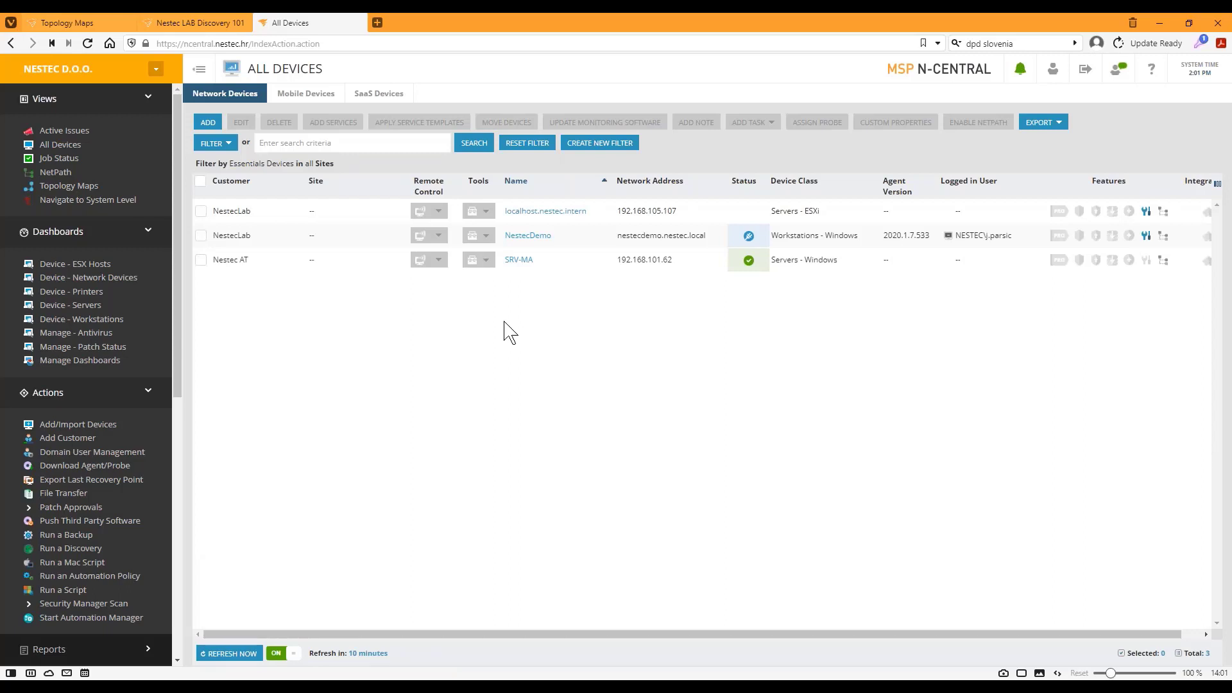
click(517, 260)
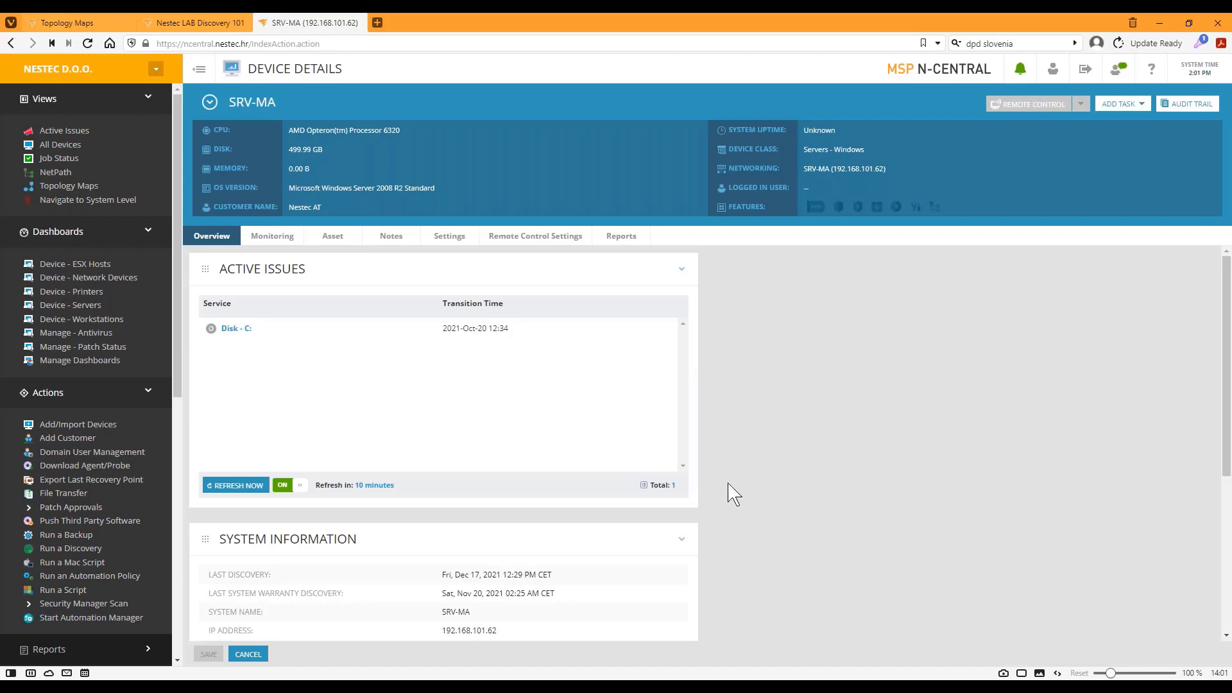
scroll(734, 504, down, 2)
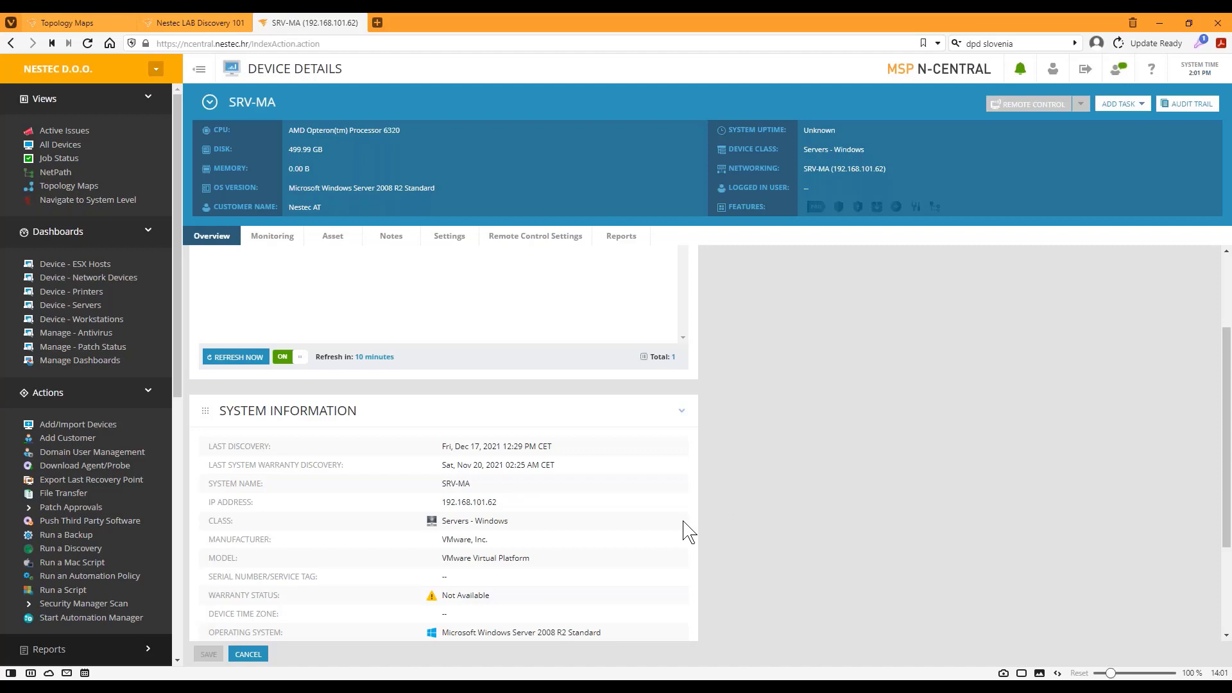
scroll(688, 530, down, 1)
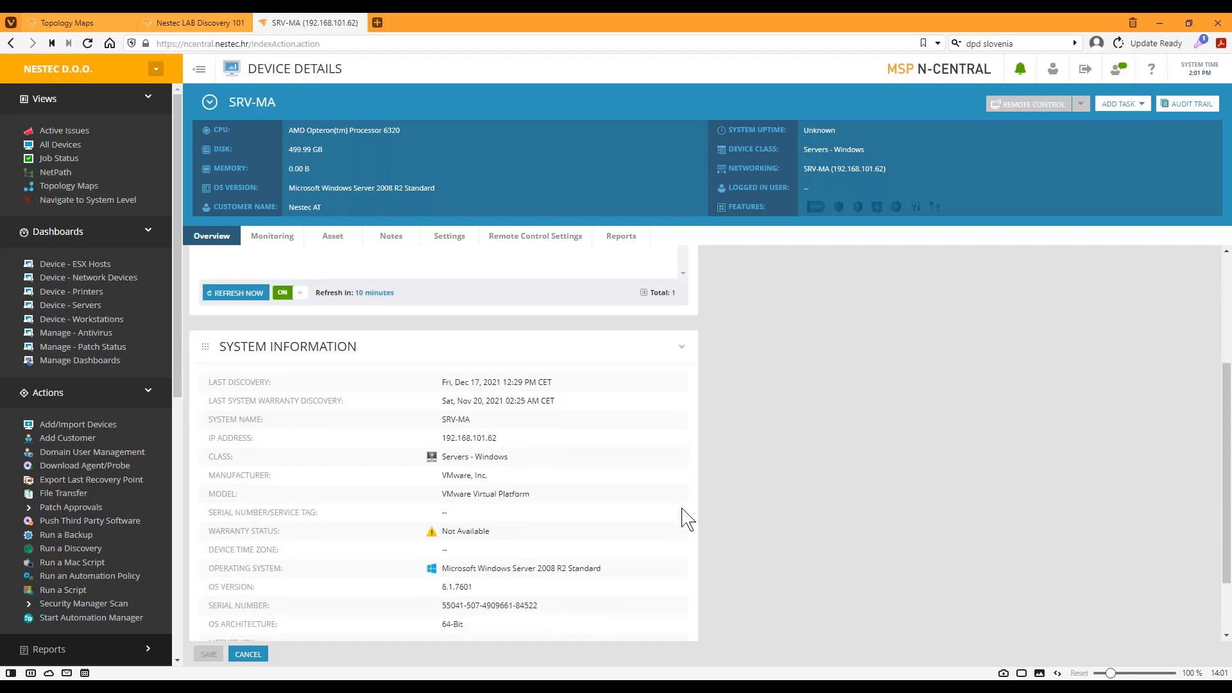
Review SRV-MA's monitored services, its rule and notification associations, and its service templates.
click(273, 237)
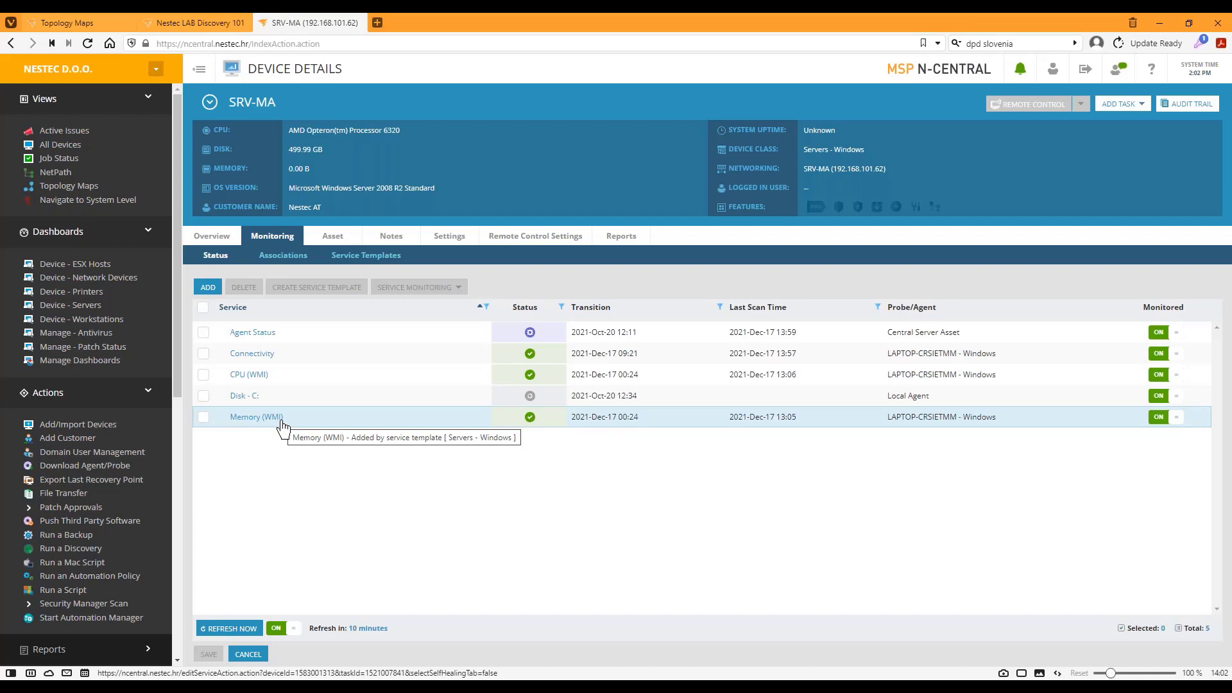
click(286, 257)
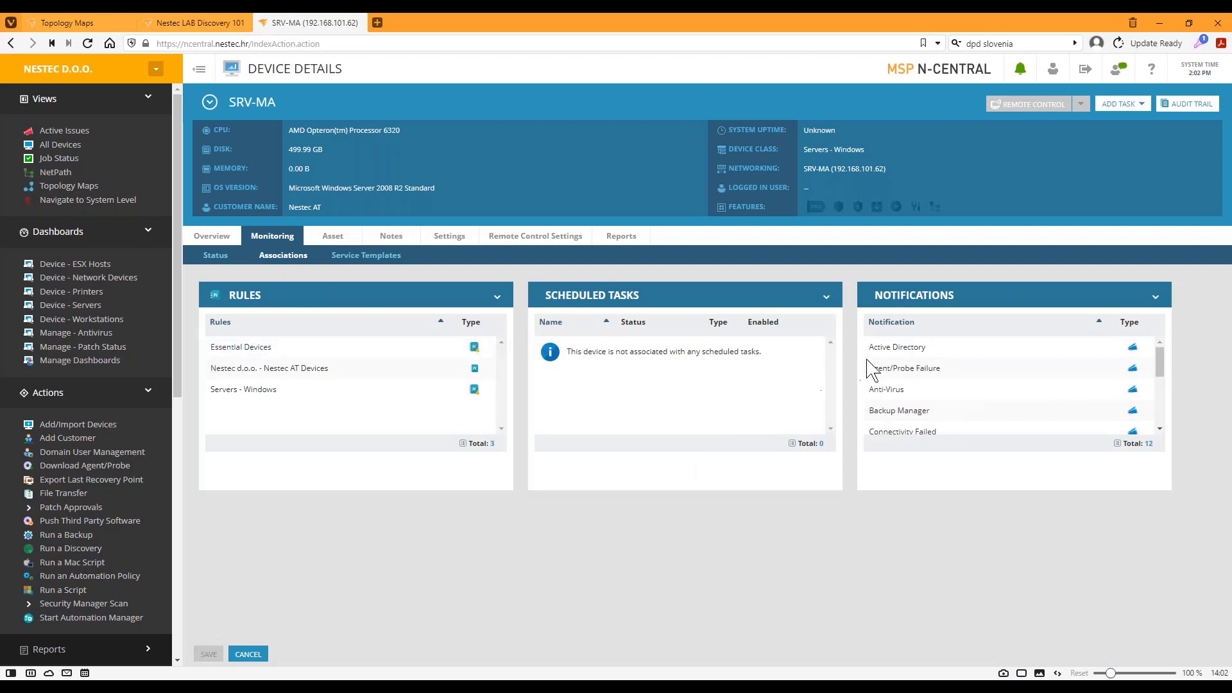
drag(1162, 369, 1162, 379)
click(355, 257)
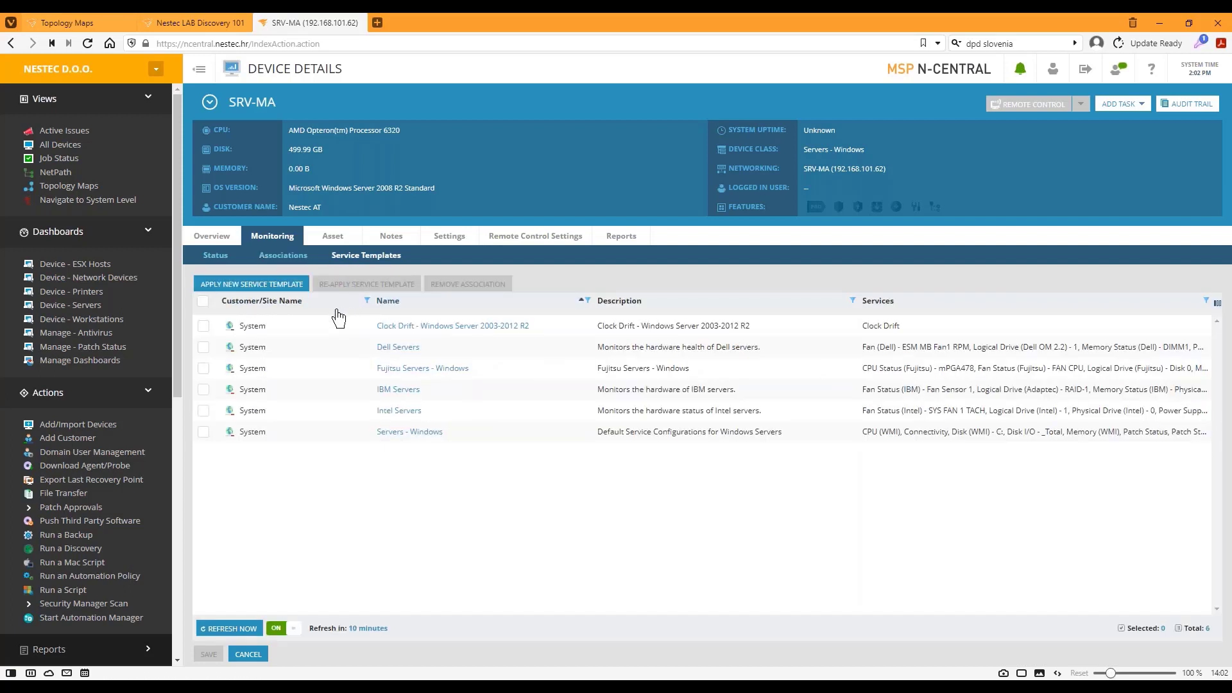
Review SRV-MA's asset summary, hardware and operating system details, and close the device.
click(332, 237)
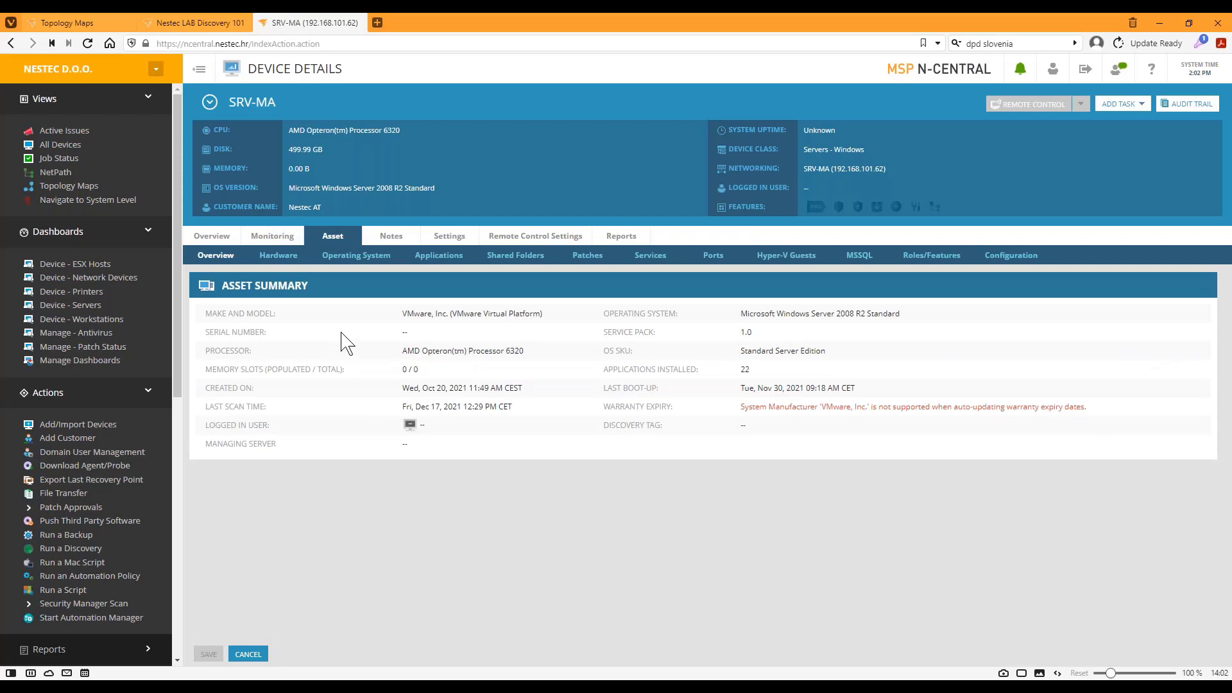
click(279, 255)
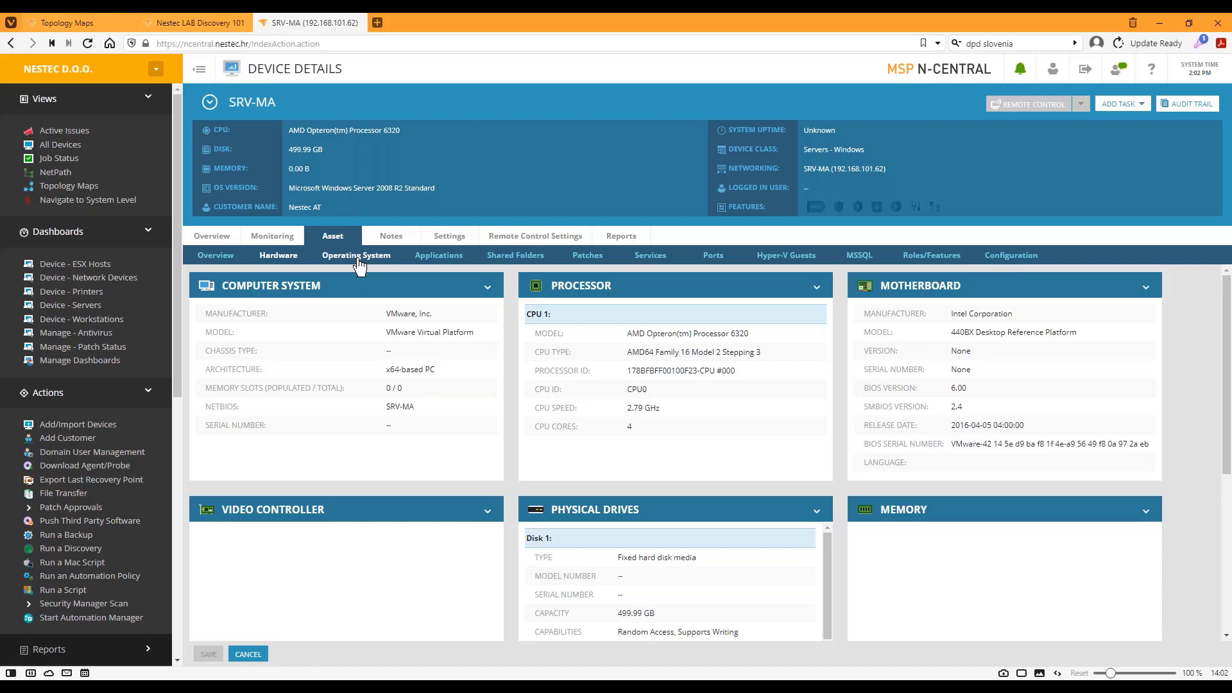
click(357, 256)
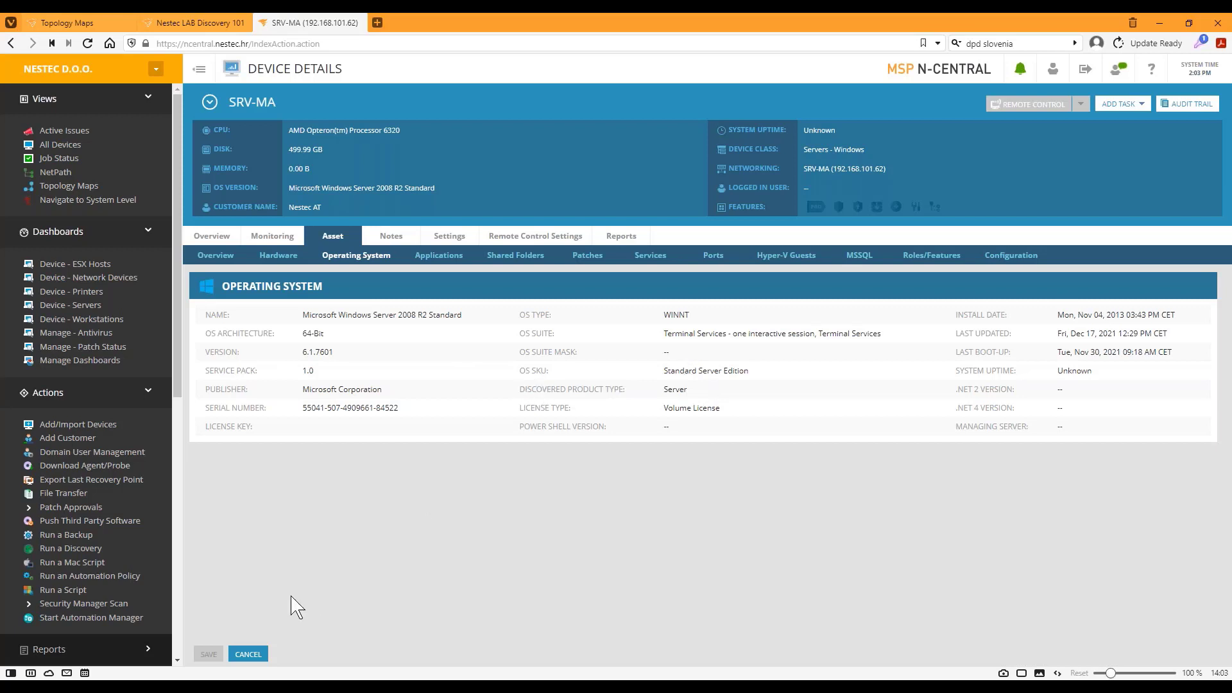
click(248, 654)
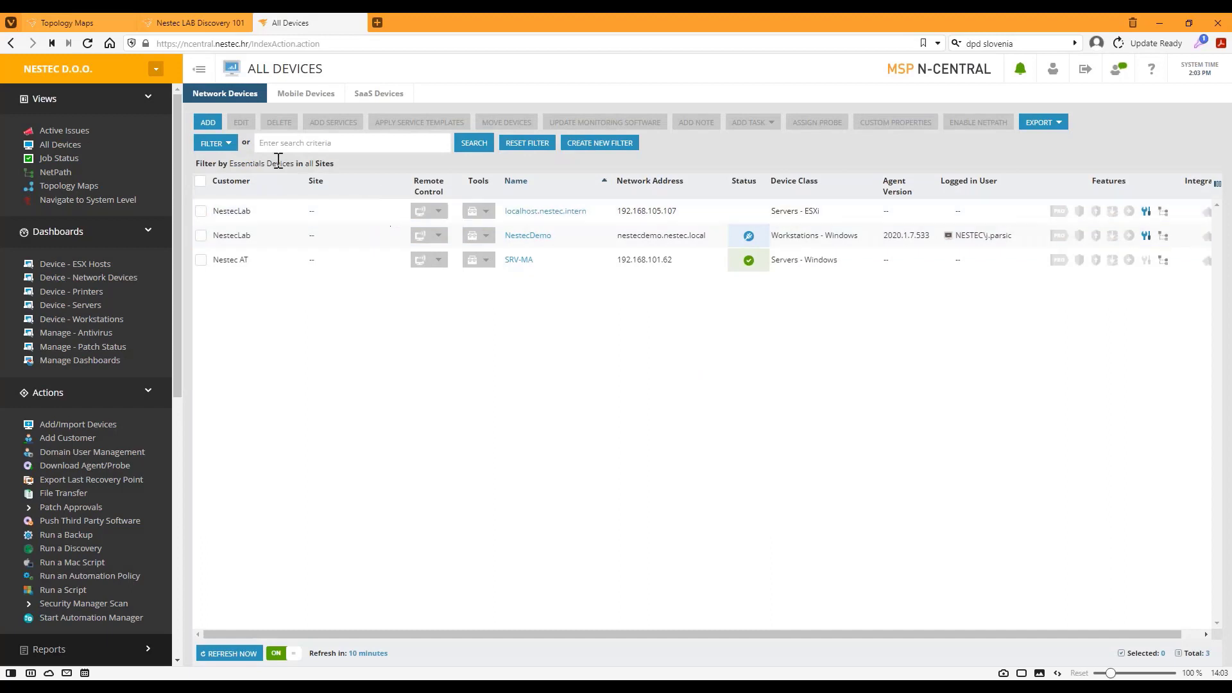
Set the device list filter back to No Filter.
click(222, 143)
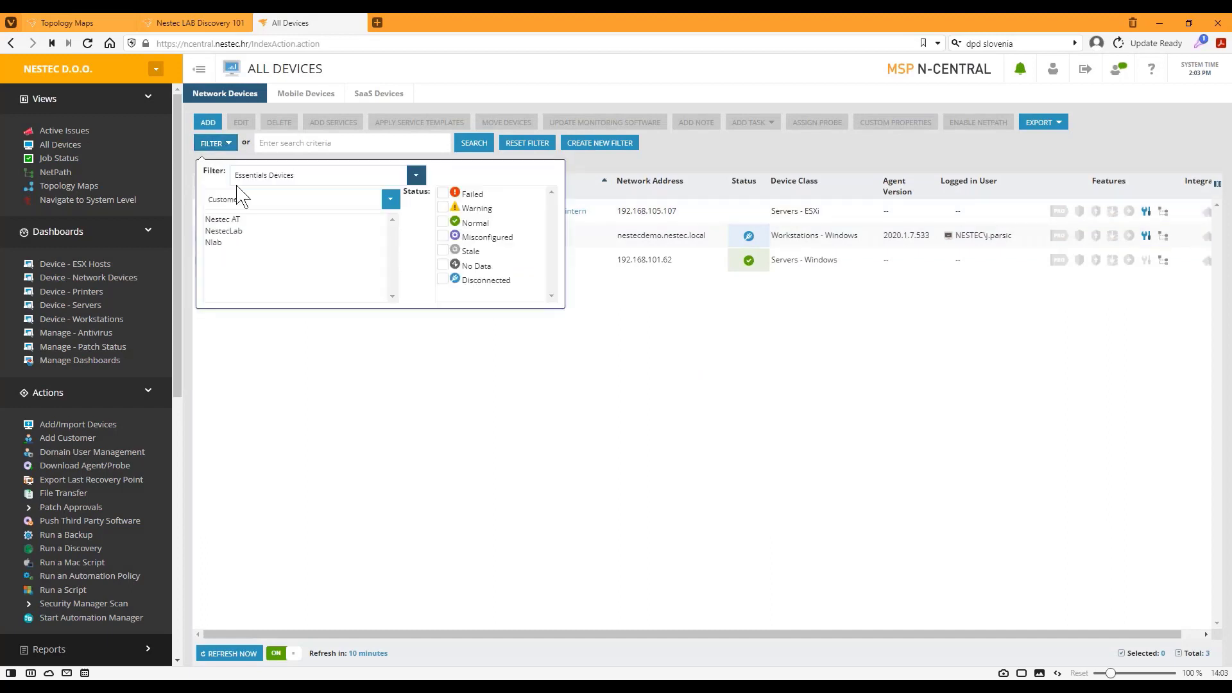
click(416, 176)
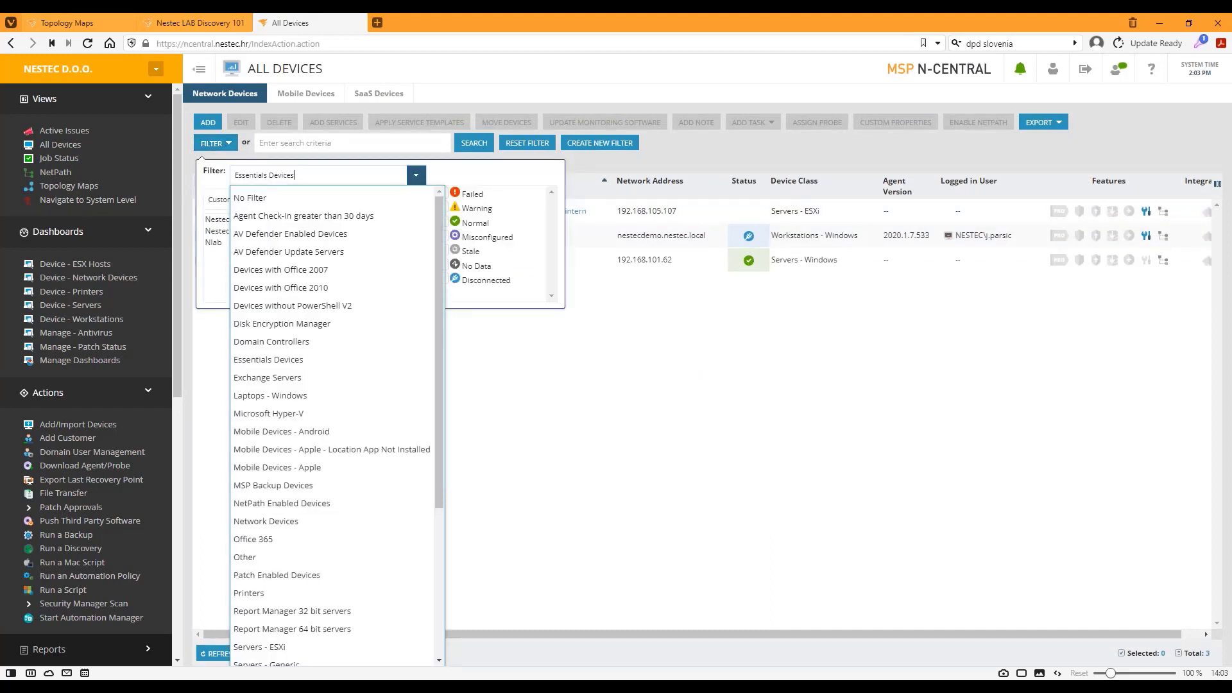
drag(442, 353, 430, 327)
click(295, 197)
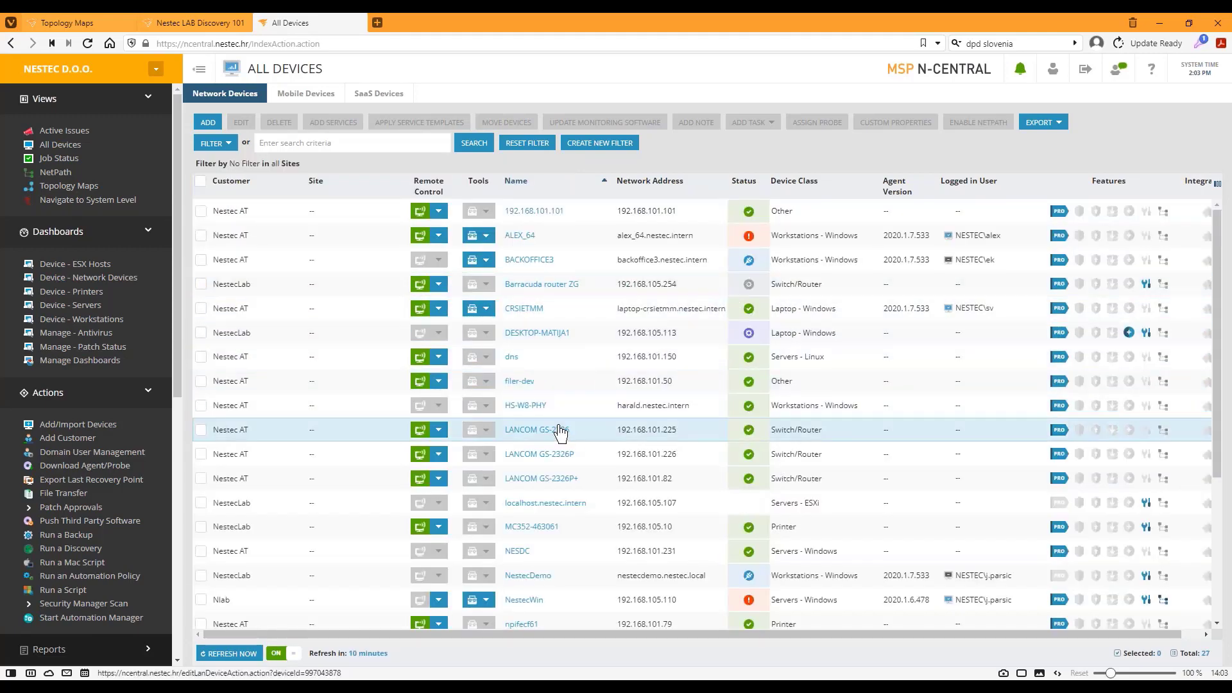
Open the CRSIETMM laptop and view its services and installed applications through the remote tools.
click(523, 308)
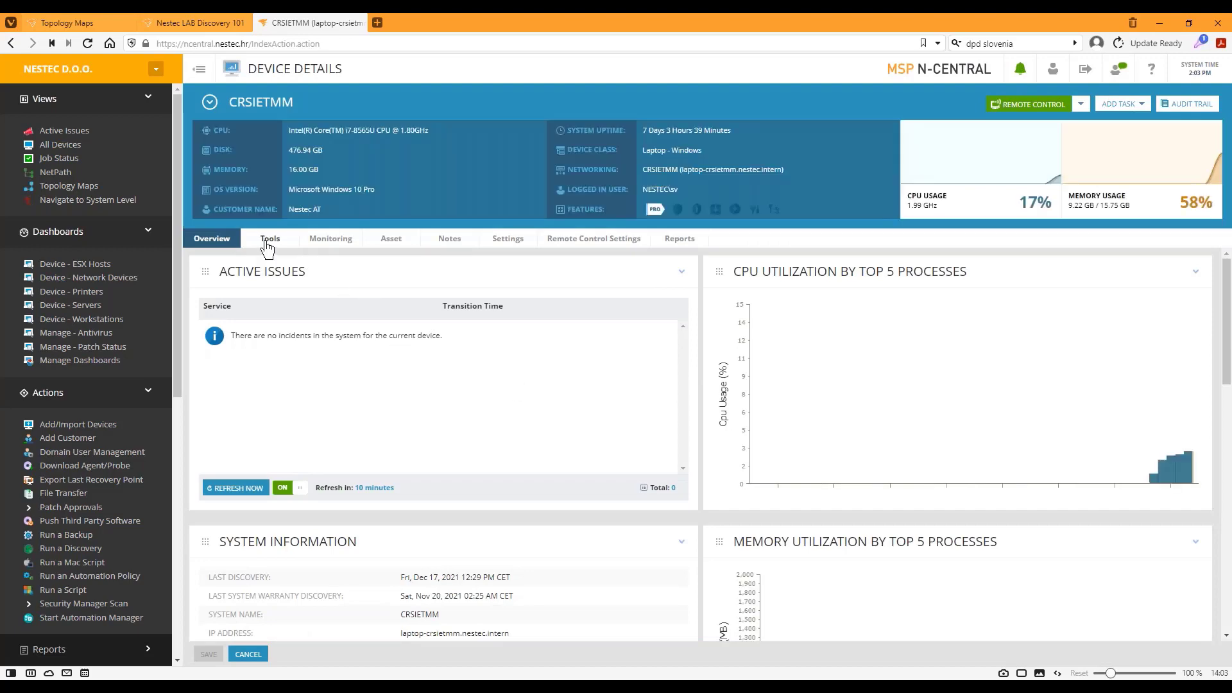
click(268, 243)
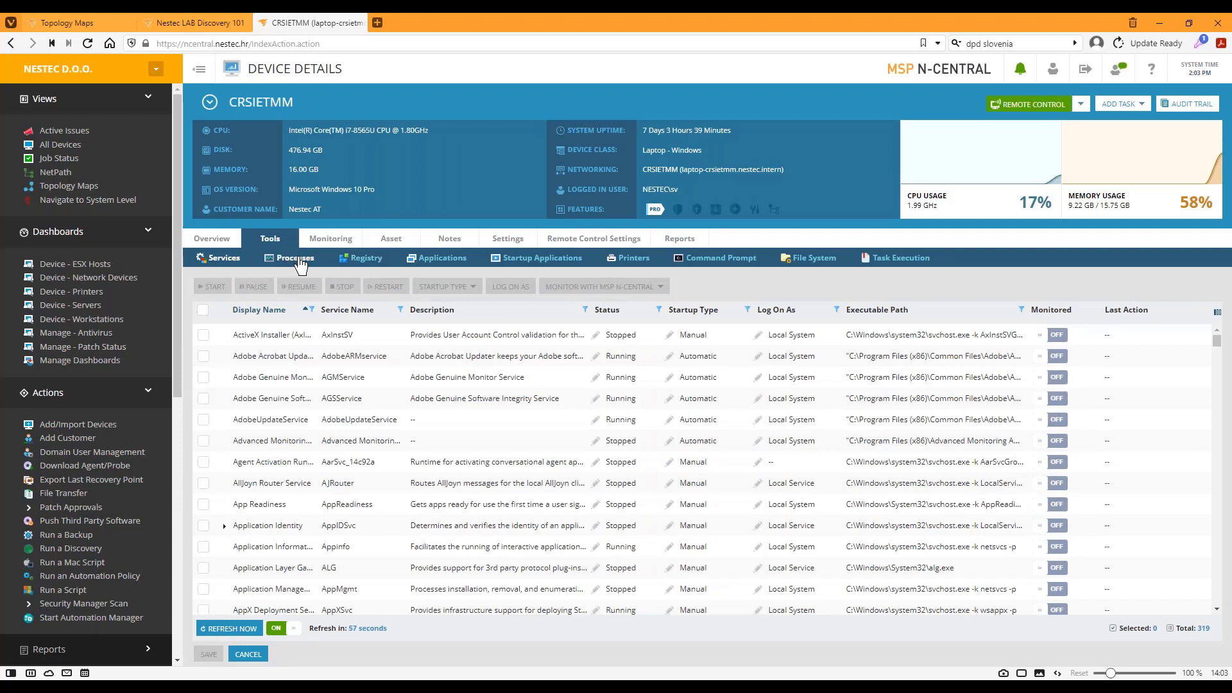
click(443, 262)
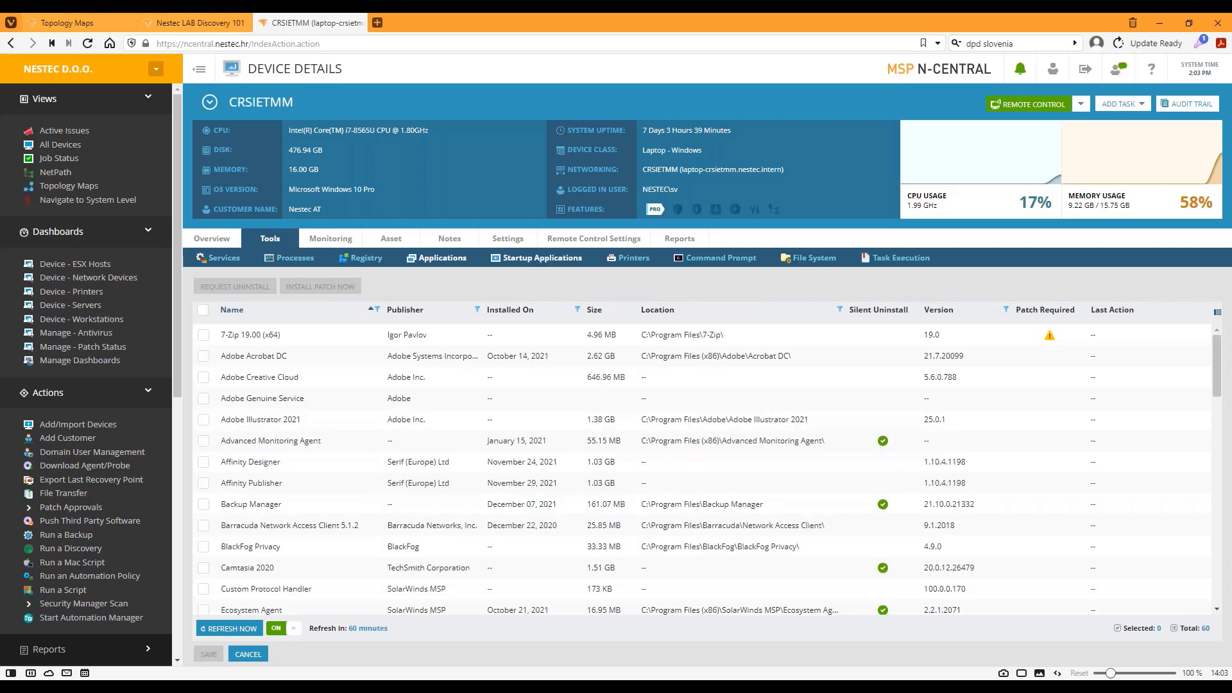